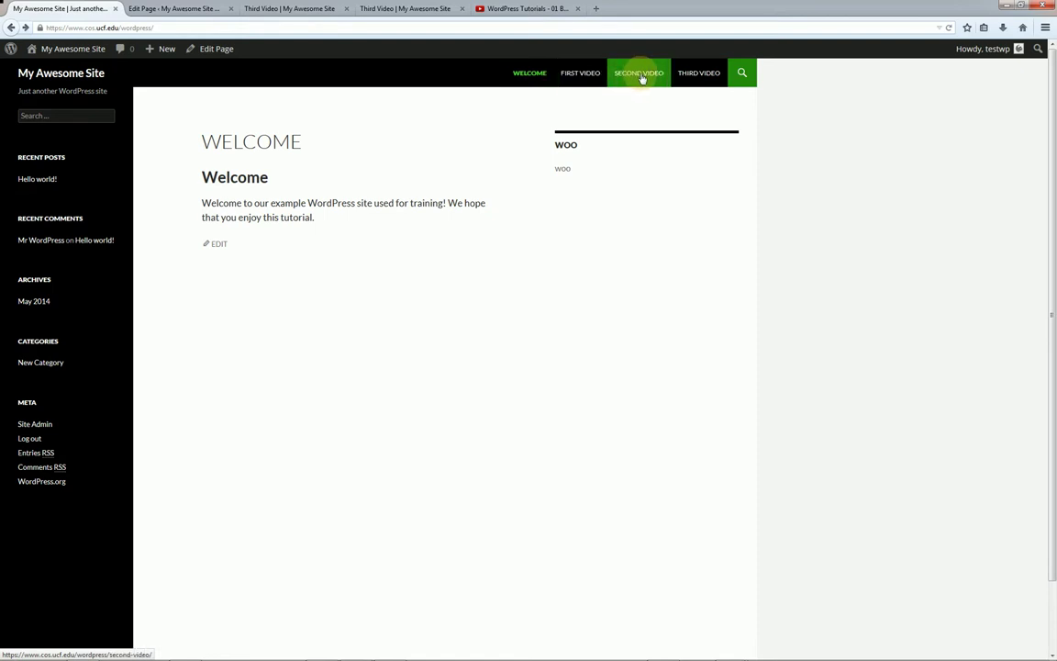
pyautogui.click(582, 81)
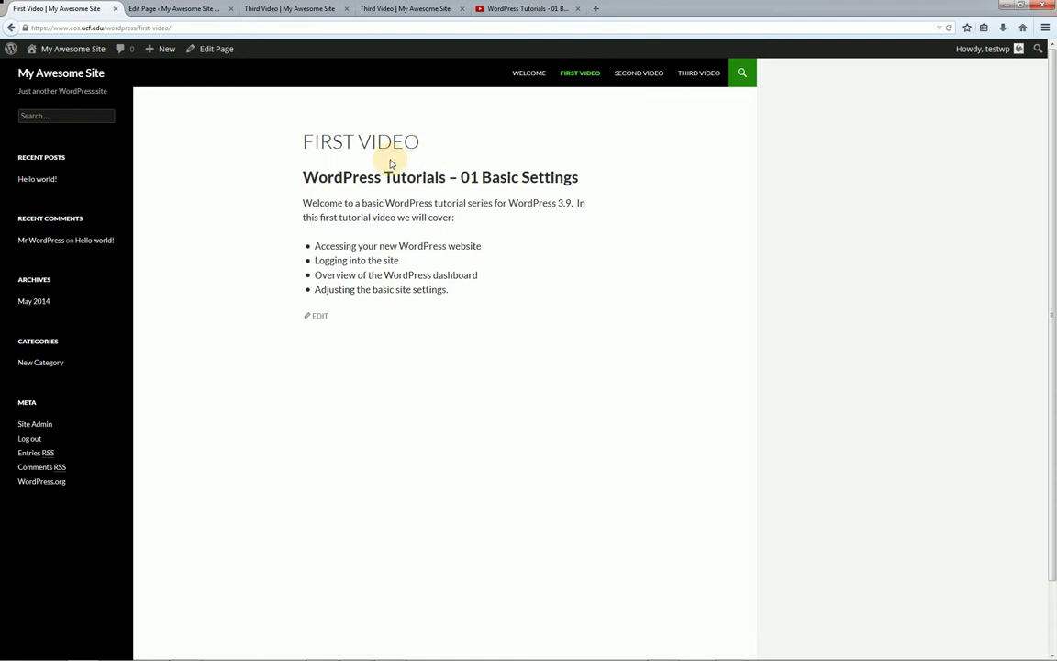
pyautogui.click(627, 73)
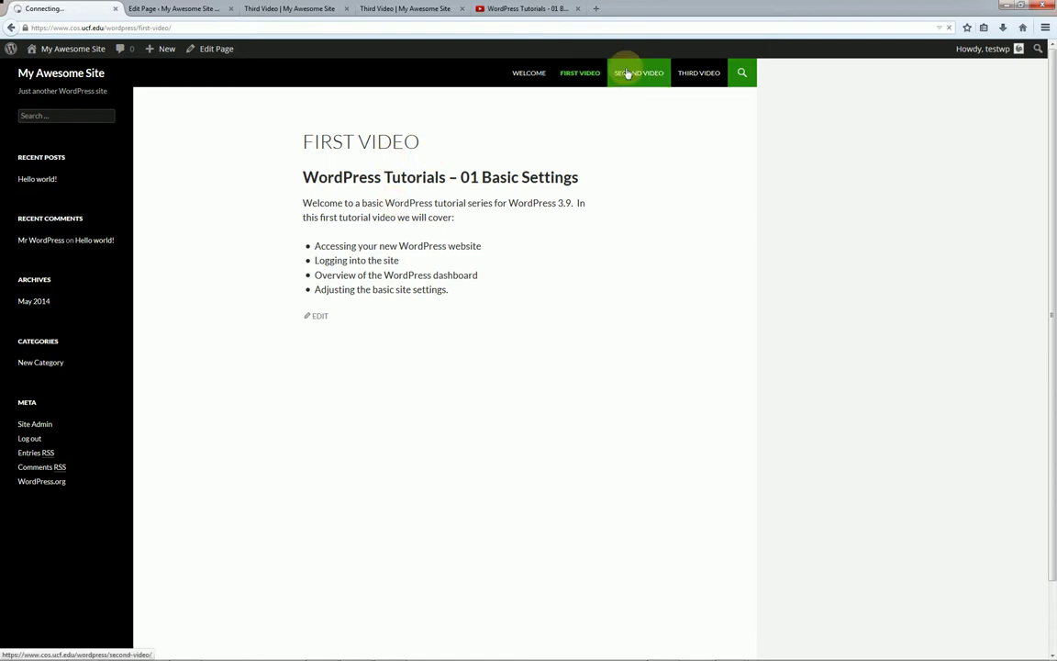
pyautogui.click(526, 73)
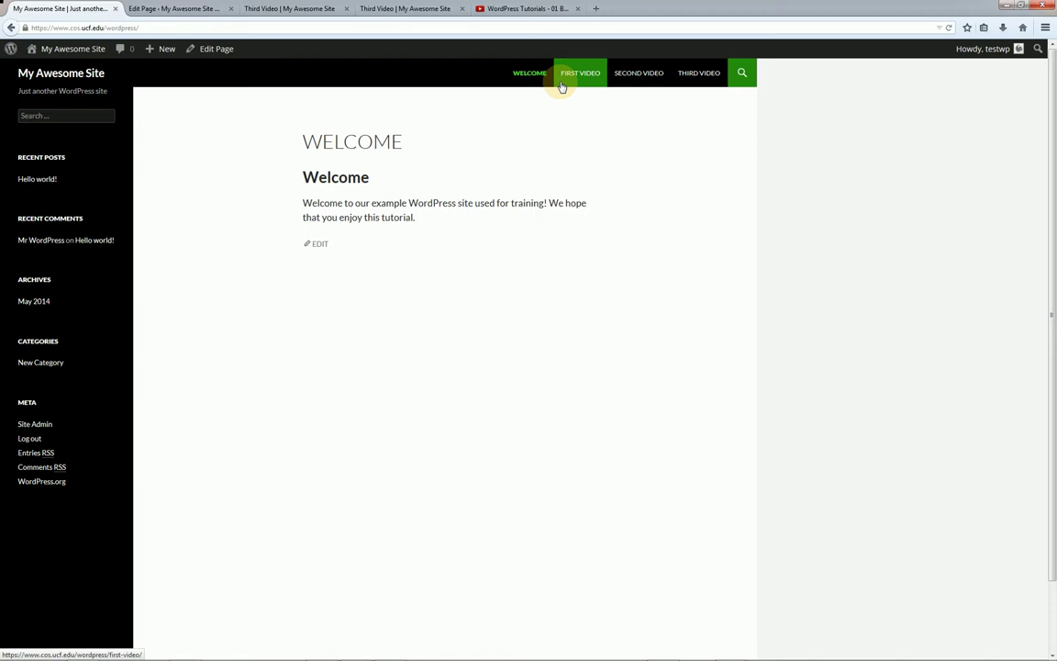
# - Update the Third Video page and open its live view in a new tab
pyautogui.click(188, 10)
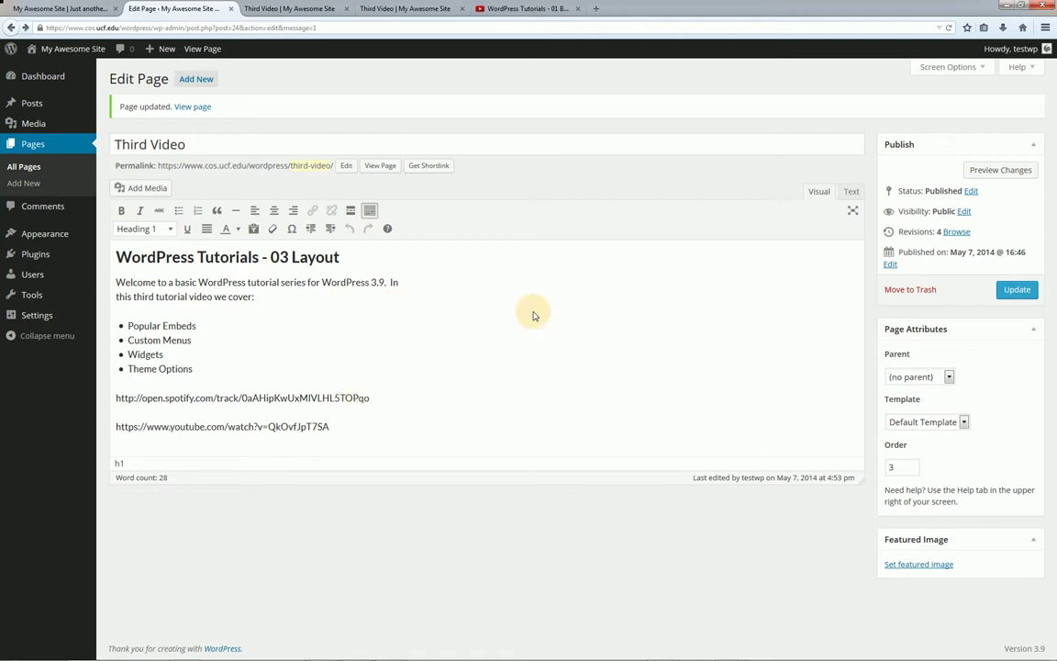
pyautogui.click(1006, 291)
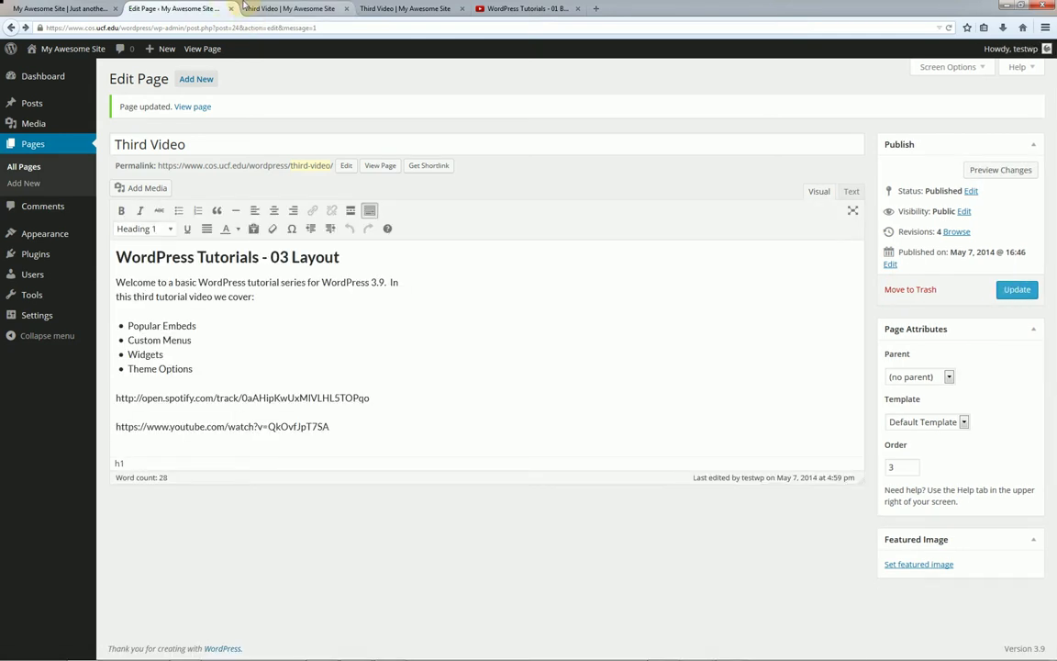
pyautogui.rightClick(205, 106)
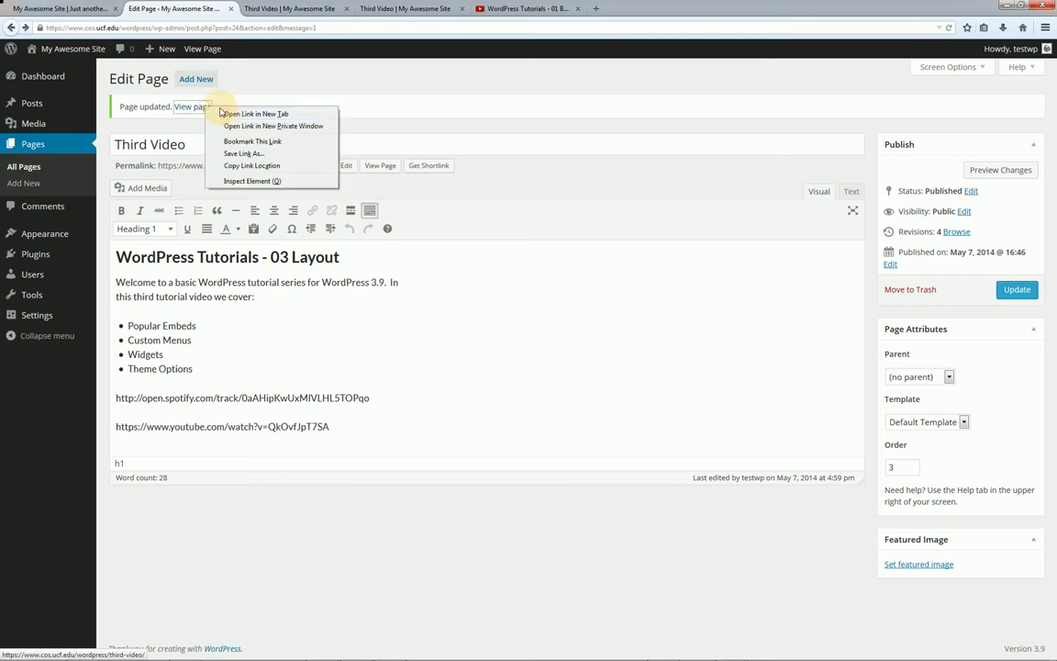
pyautogui.click(229, 114)
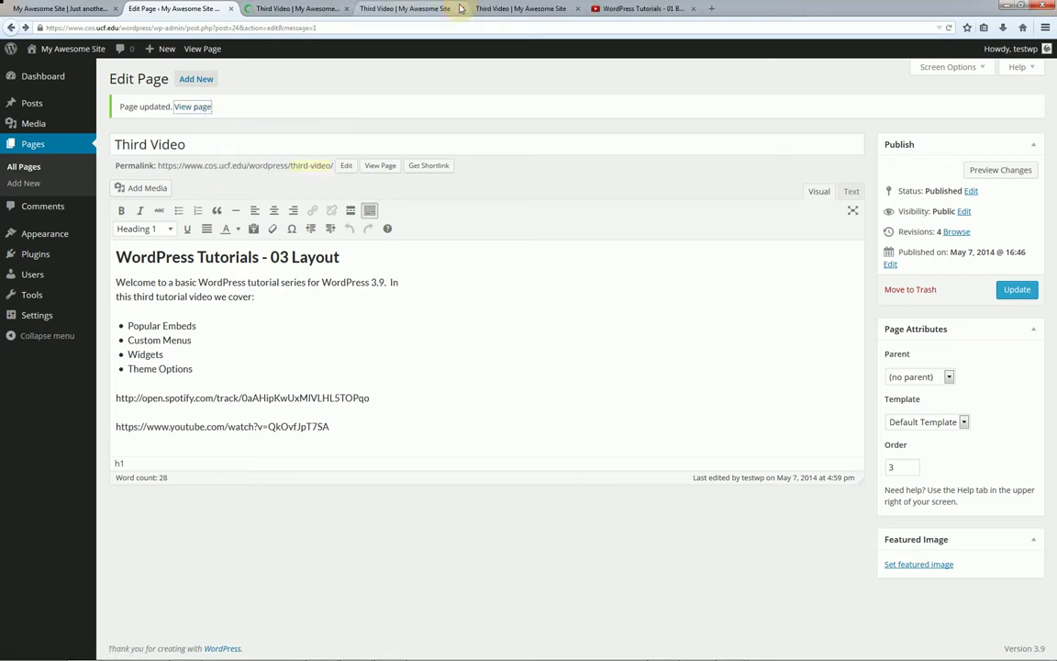
pyautogui.middleClick(415, 8)
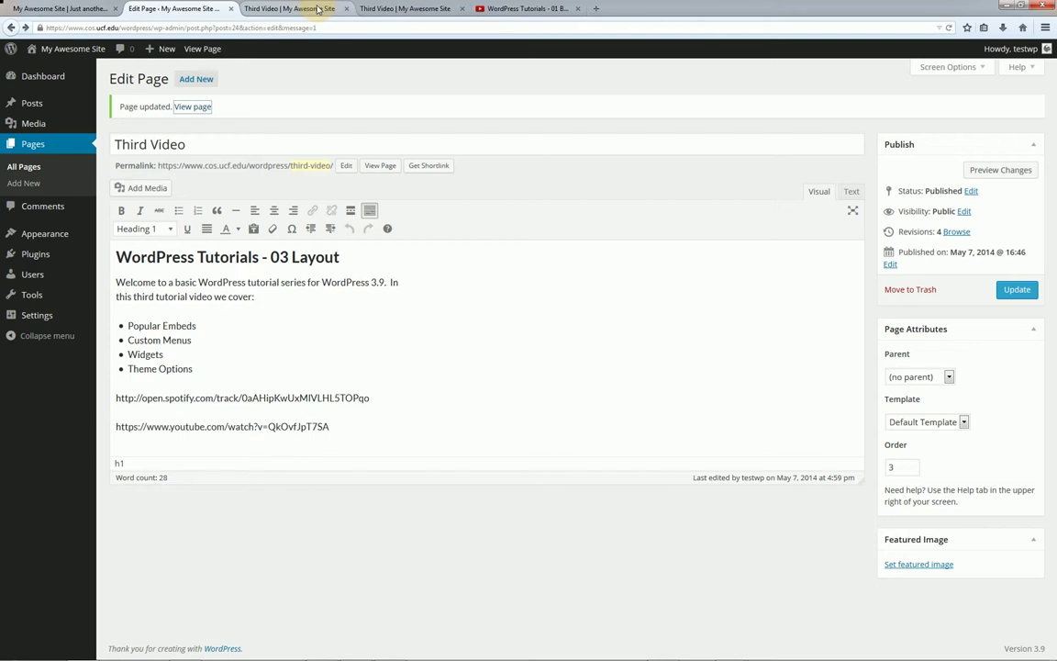
pyautogui.click(310, 9)
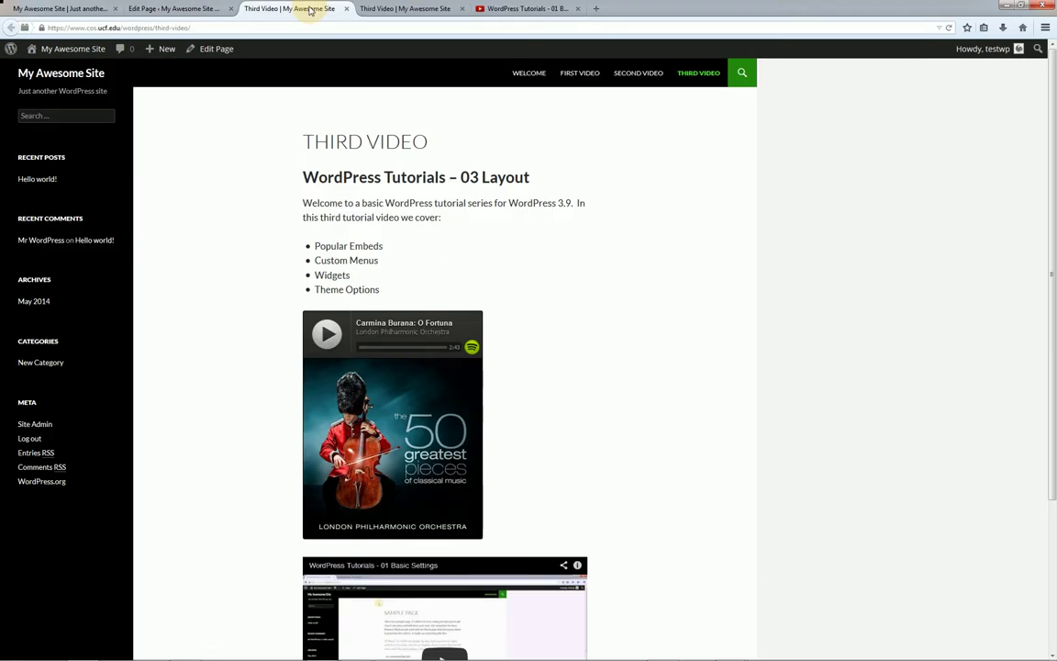
# - Play the embedded Spotify track, check the YouTube embed below, then return to the editor
pyautogui.click(331, 347)
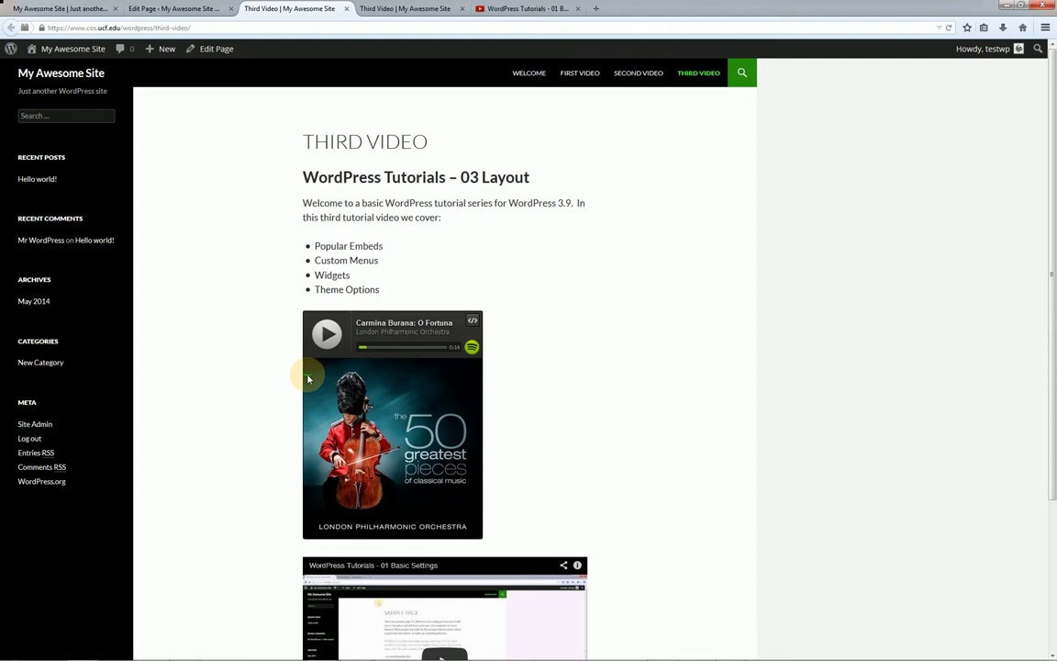
pyautogui.scroll(-2, 248, 401)
pyautogui.scroll(-1, 252, 405)
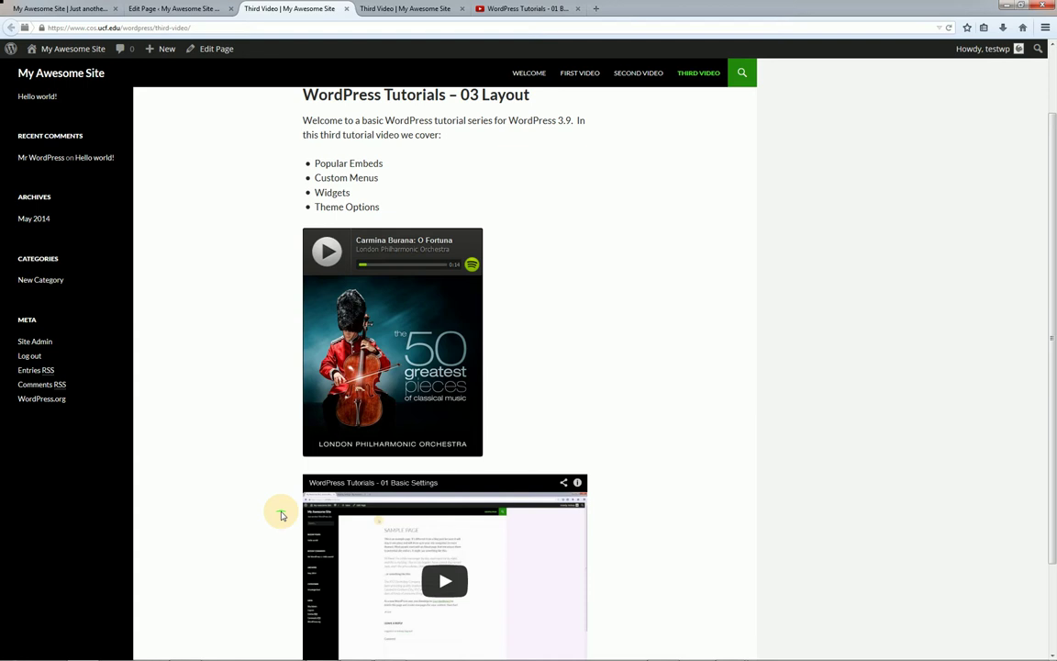
pyautogui.scroll(1, 281, 515)
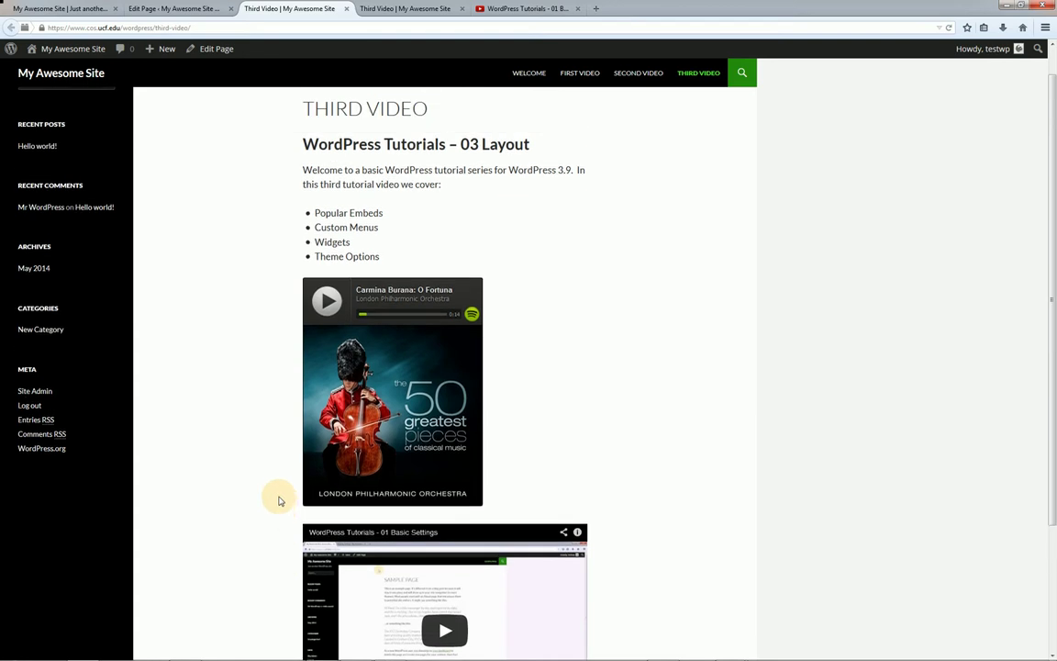
pyautogui.click(206, 8)
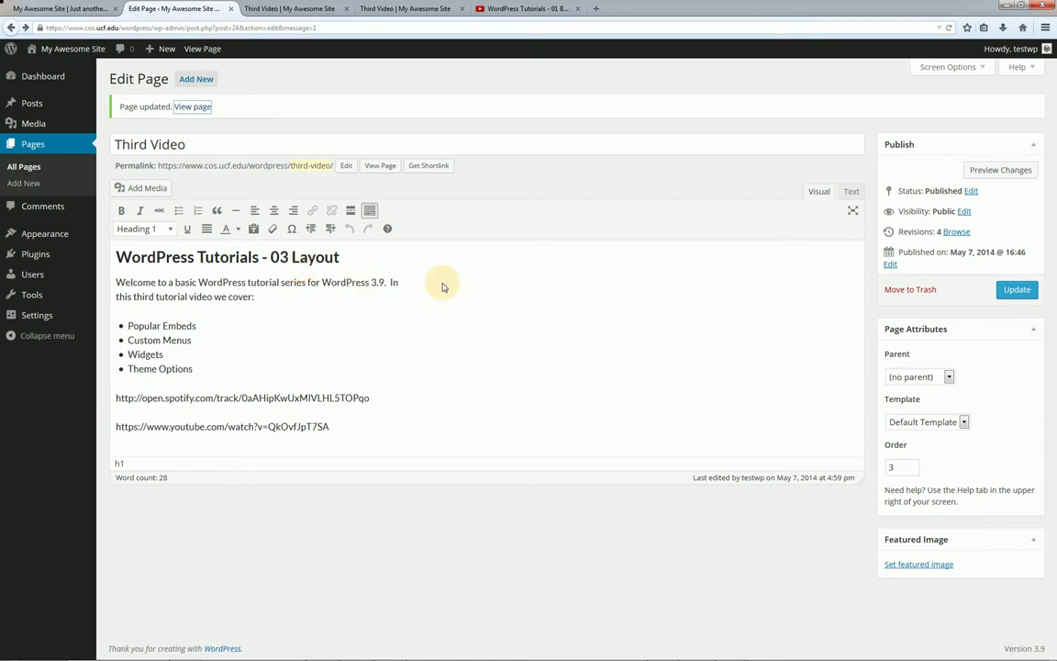
# - Show the Inserting Media help and open 'learn more about embeds' in a new tab
pyautogui.click(1018, 68)
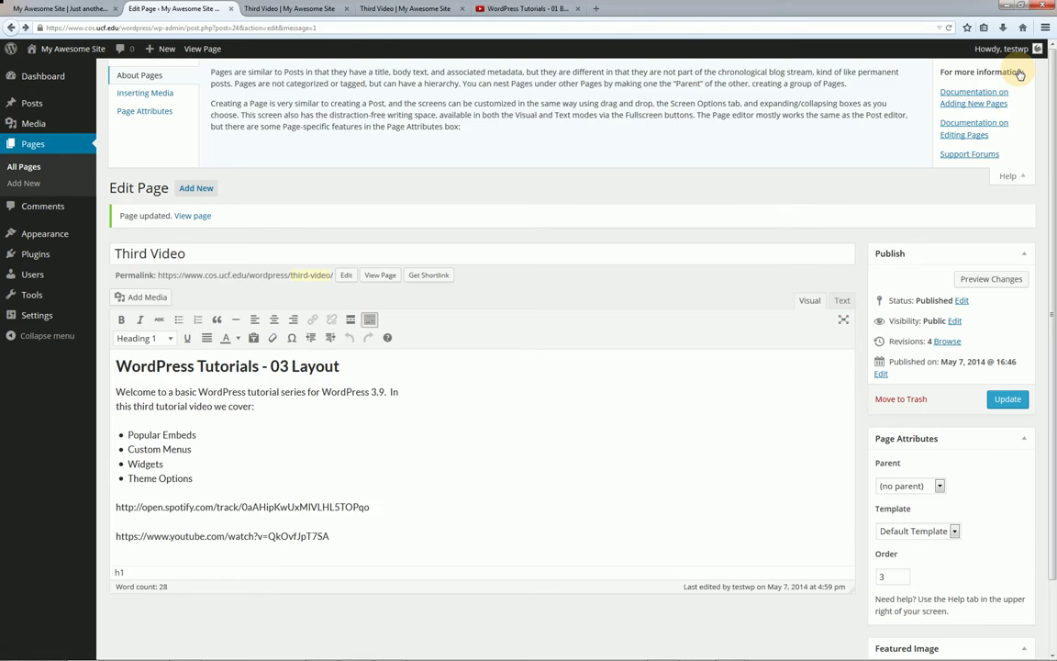
pyautogui.click(169, 95)
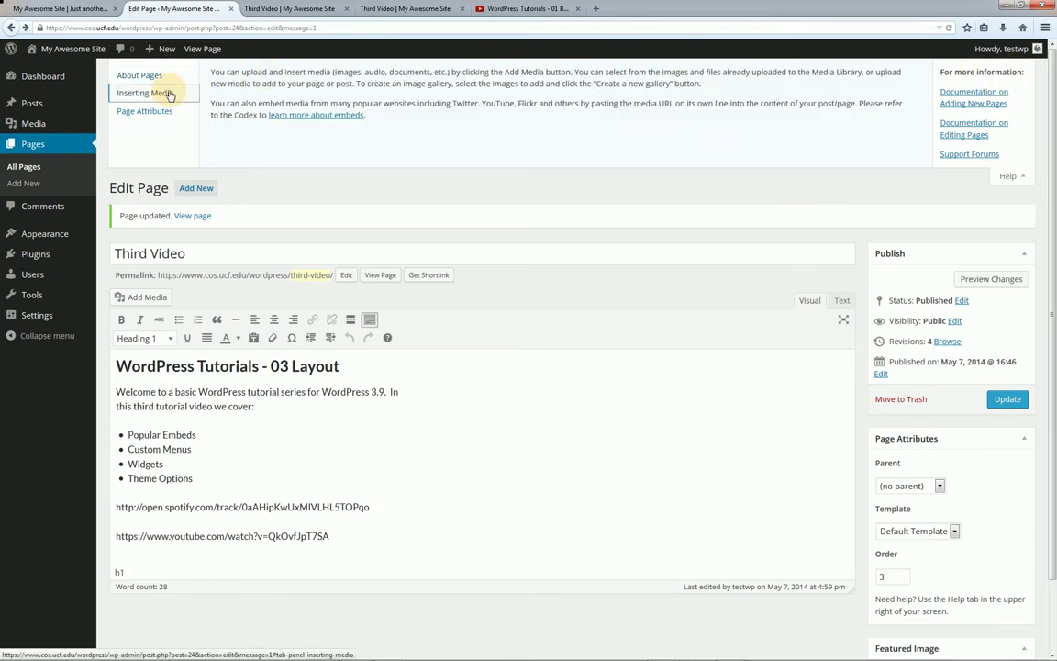
pyautogui.rightClick(287, 118)
pyautogui.click(303, 126)
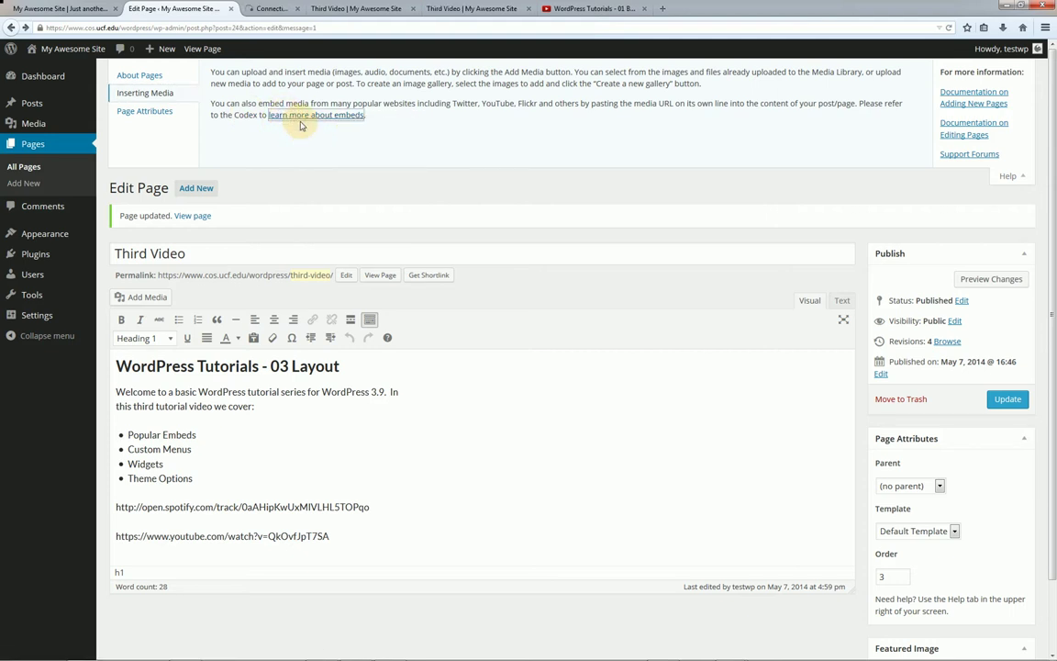
# - Read through the Codex list of embeddable sites, then return to the Third Video editor
pyautogui.click(269, 9)
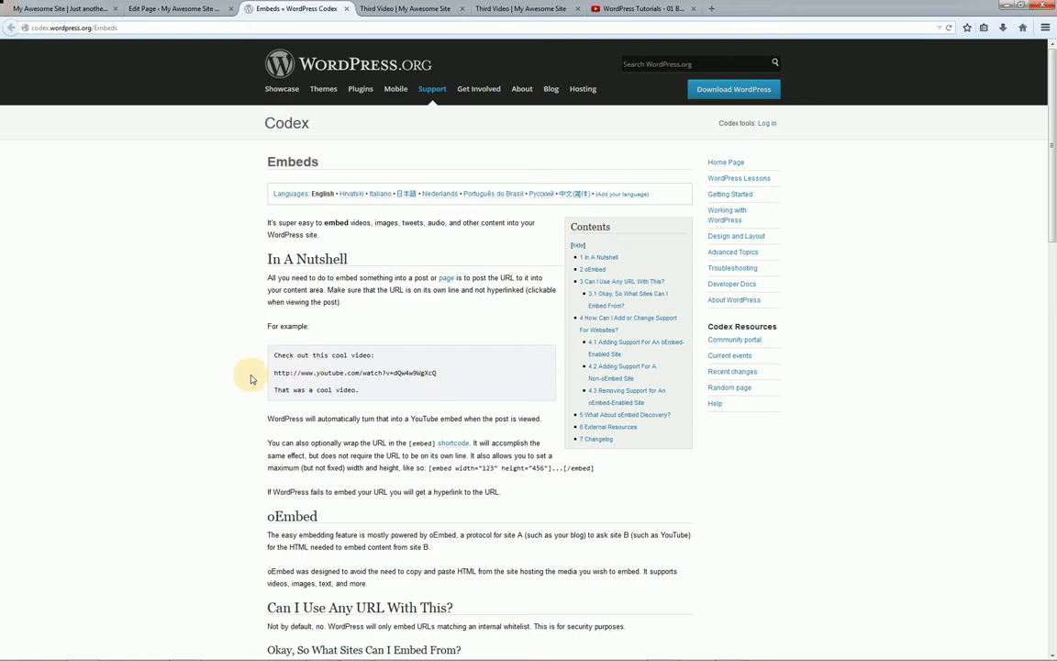
pyautogui.scroll(-2, 248, 374)
pyautogui.scroll(-2, 246, 371)
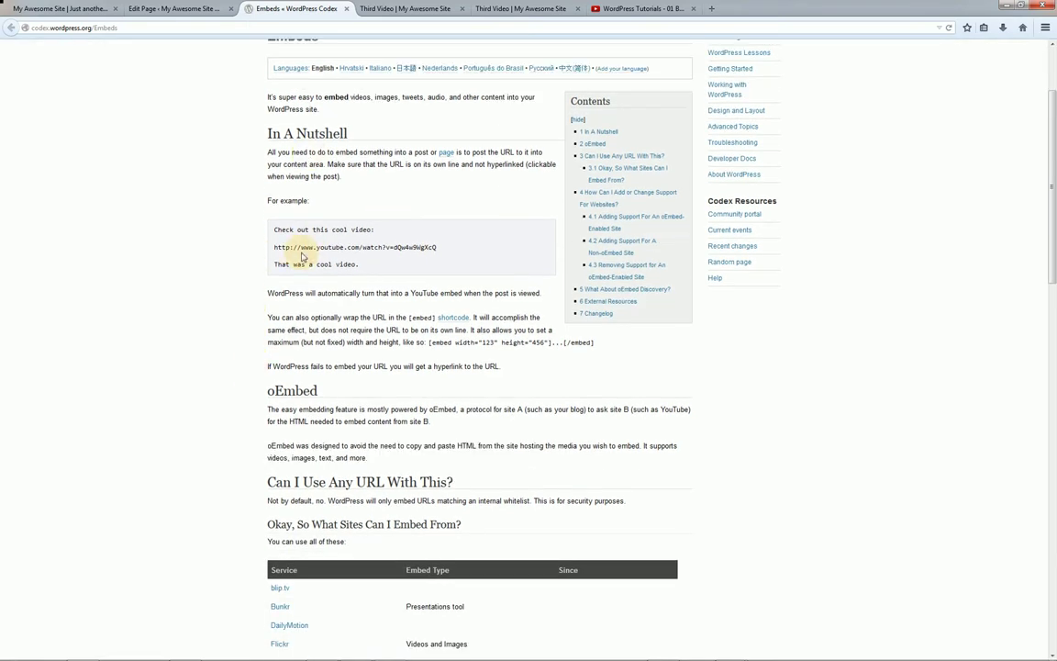
pyautogui.scroll(-1, 275, 333)
pyautogui.scroll(-4, 273, 338)
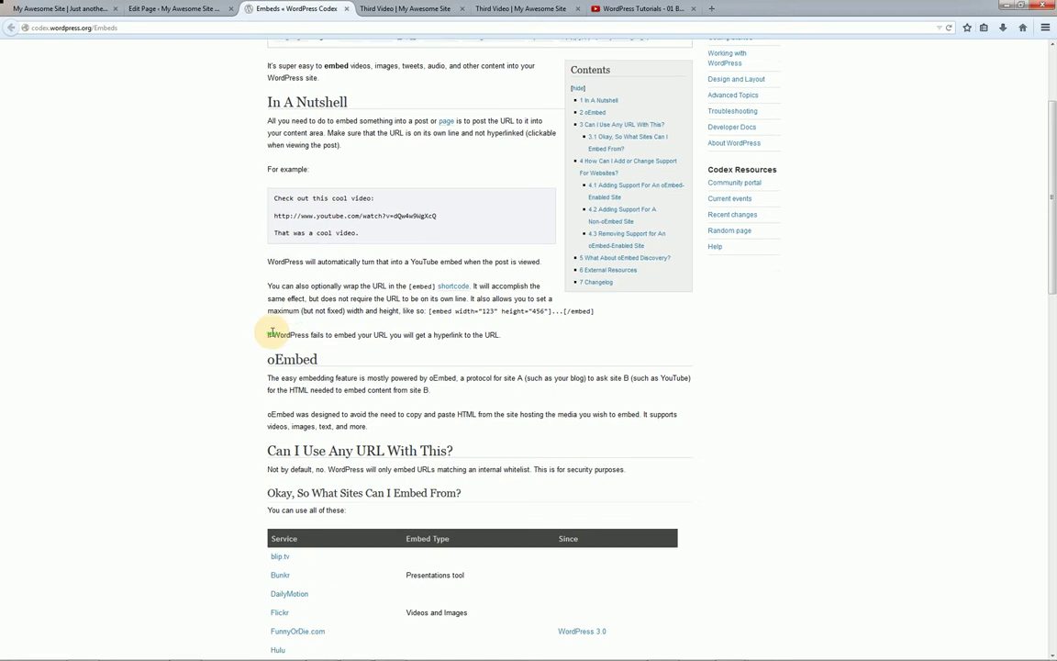
pyautogui.scroll(-2, 269, 332)
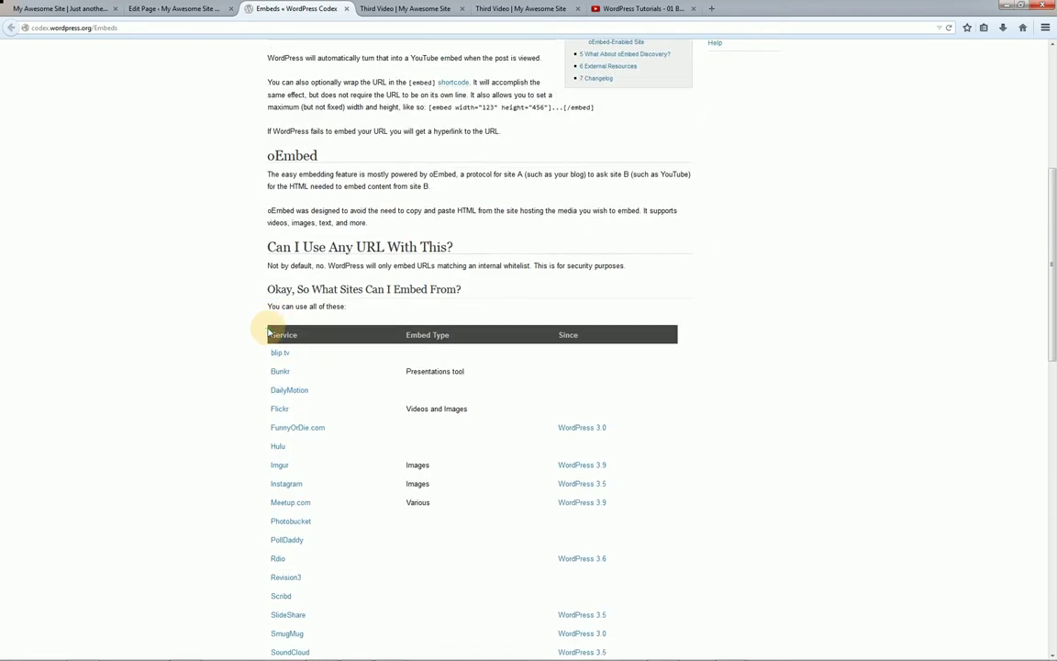
pyautogui.scroll(-1, 269, 332)
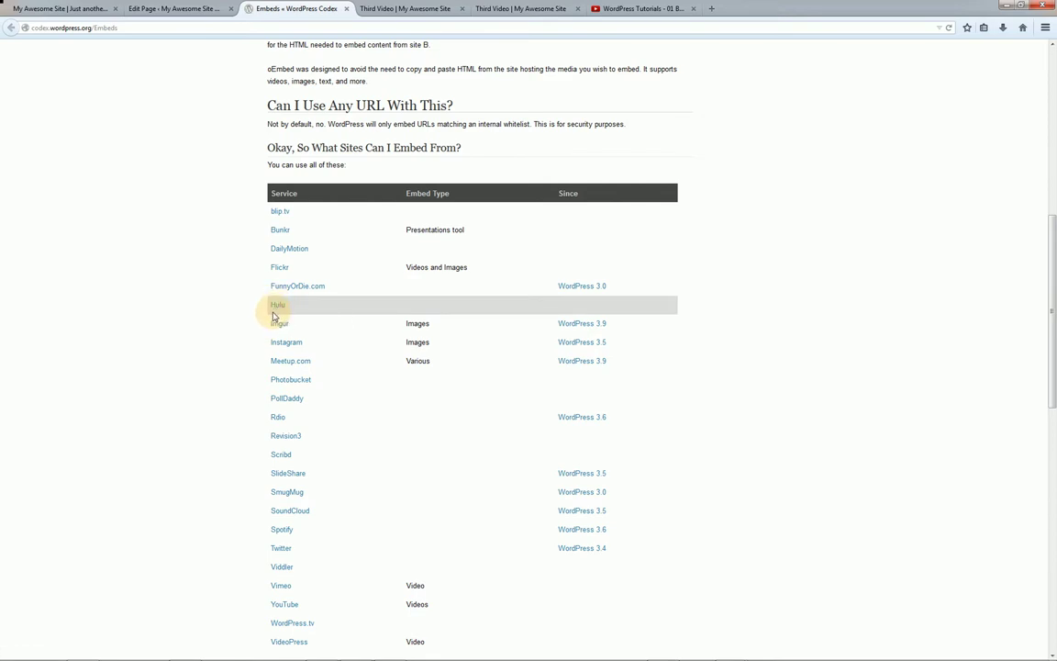
pyautogui.scroll(-1, 272, 316)
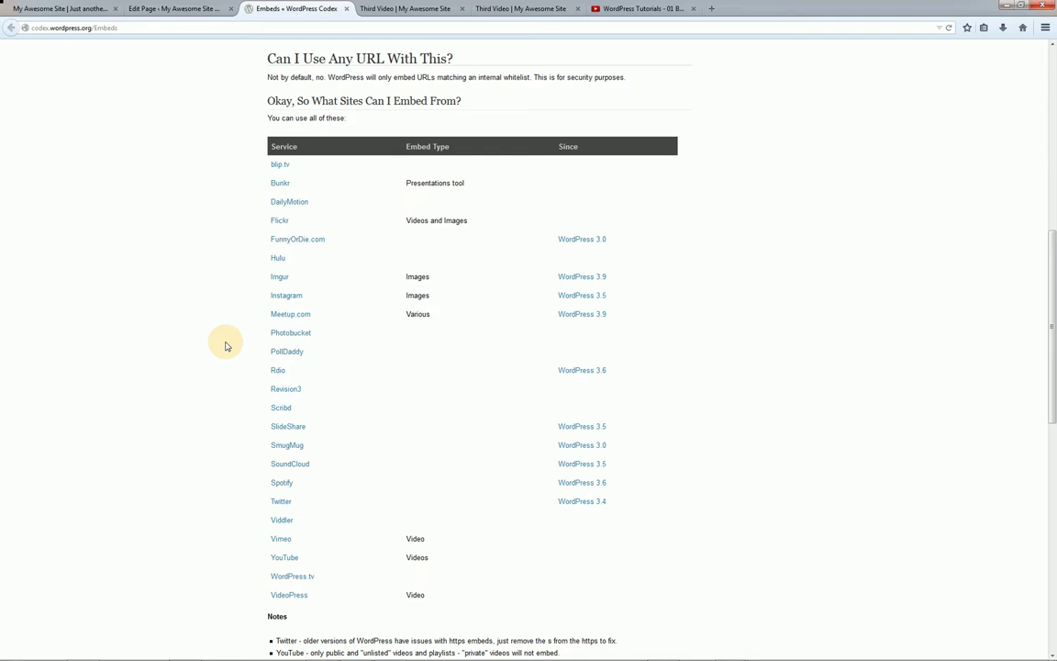
pyautogui.click(208, 7)
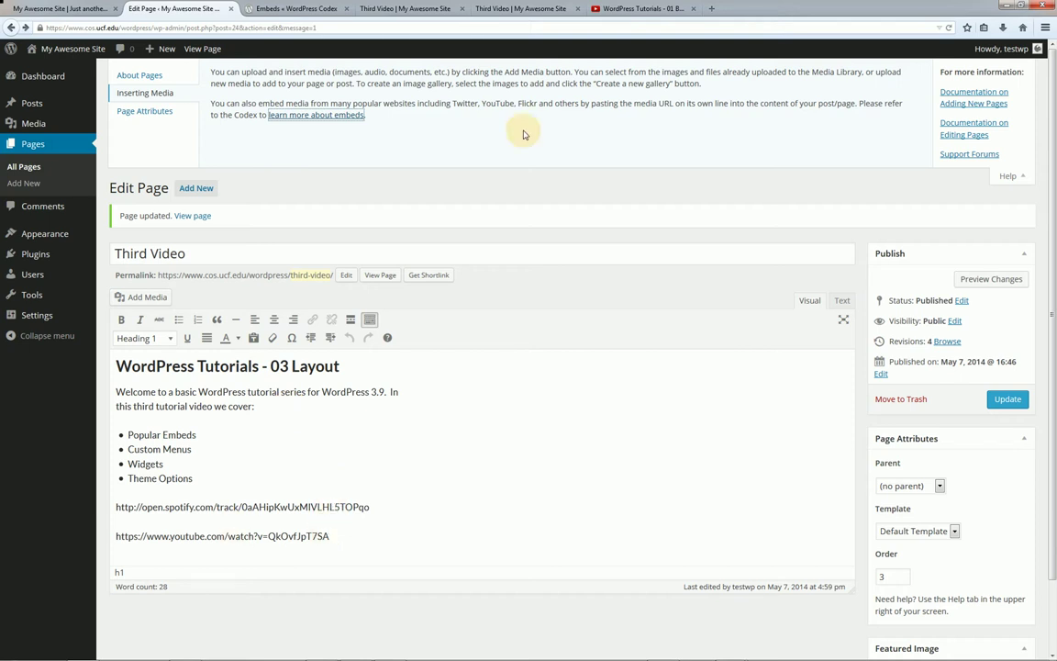
# - Copy the 01 Basic Settings video's iframe code from YouTube's Share > Embed panel
pyautogui.click(613, 7)
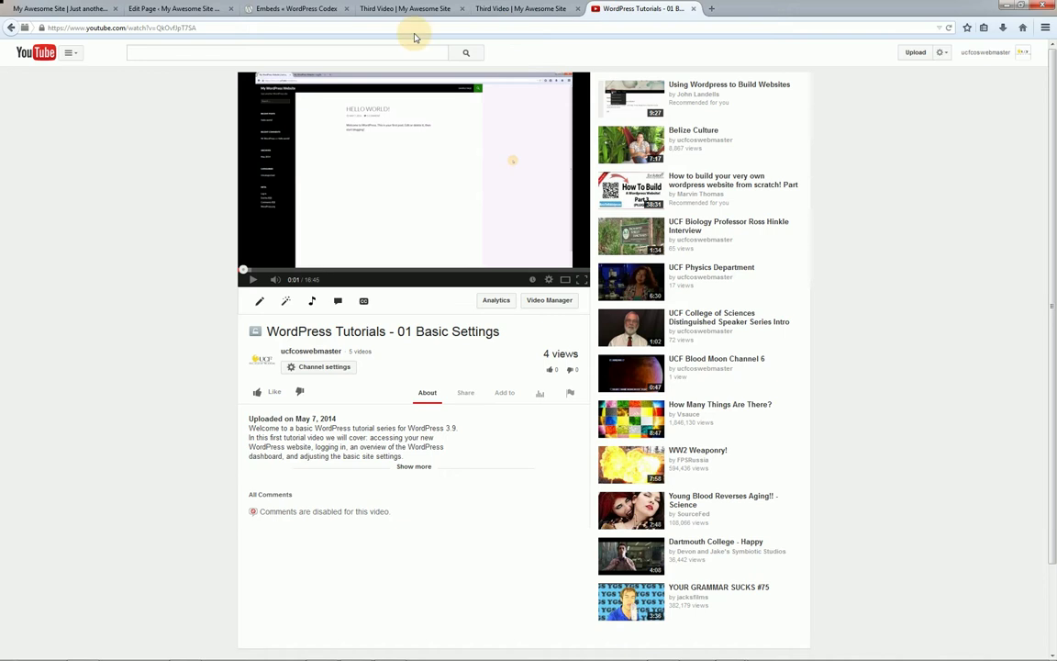
pyautogui.click(467, 396)
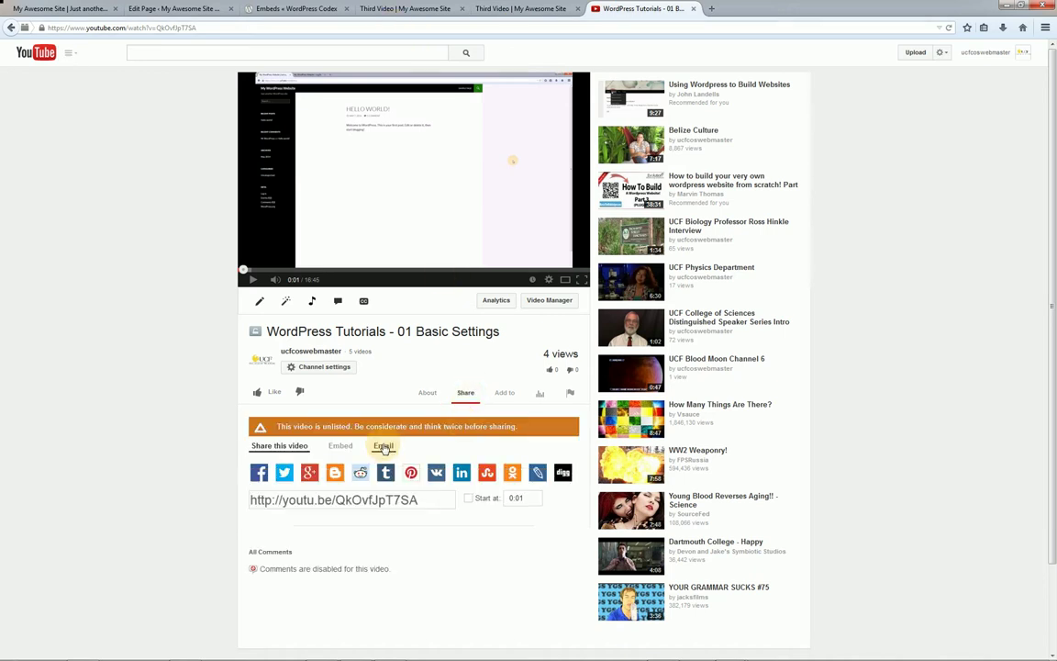
pyautogui.click(344, 446)
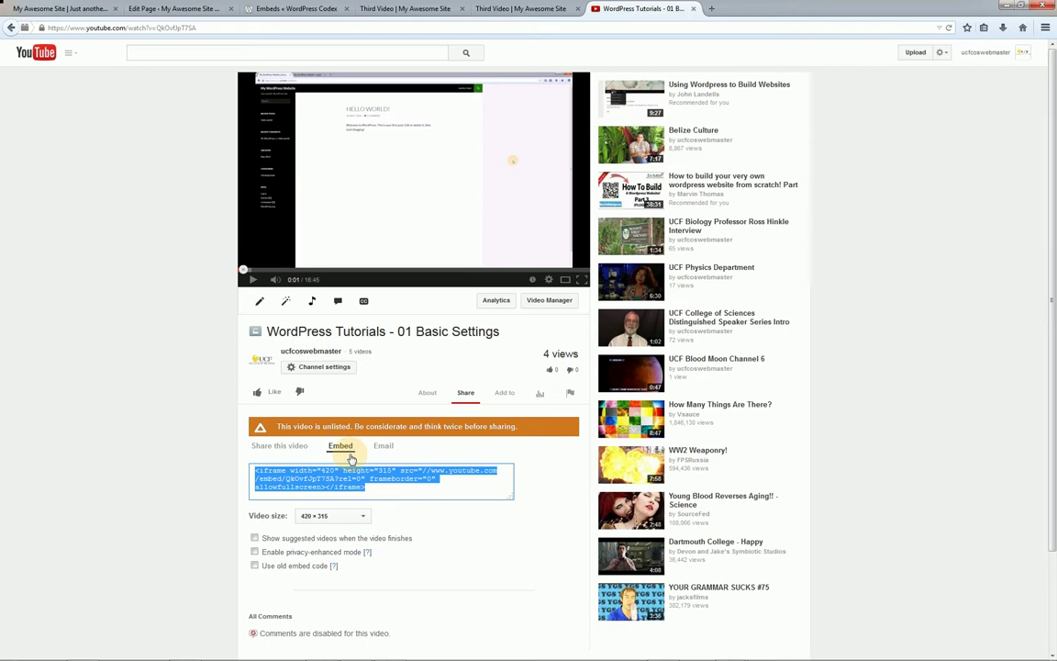
pyautogui.rightClick(347, 478)
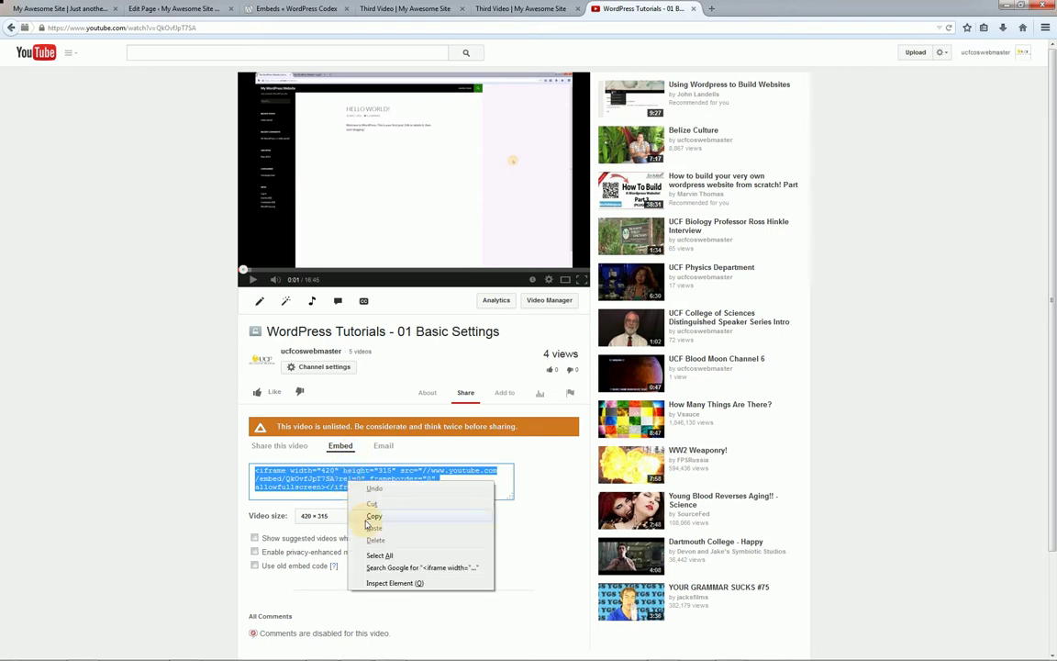
pyautogui.click(363, 512)
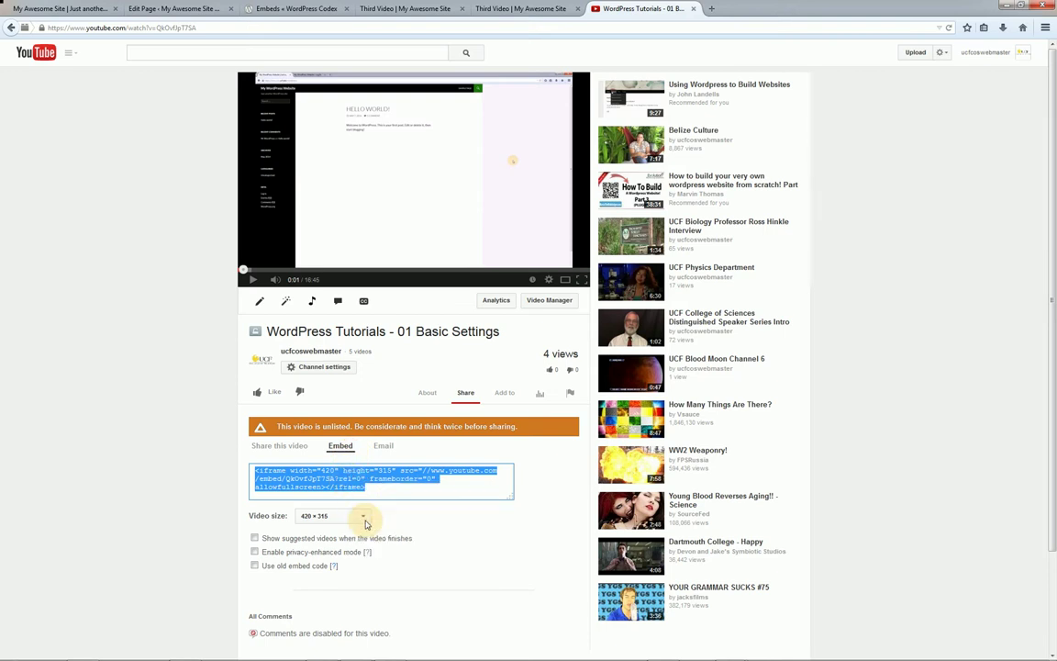
pyautogui.click(215, 7)
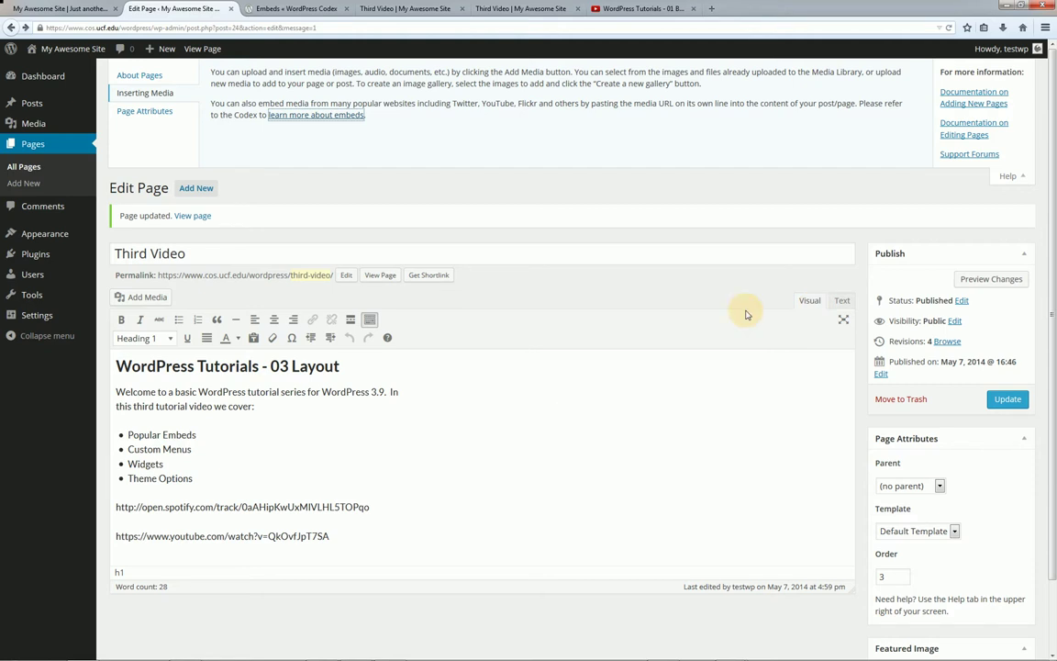
# - In the Text view, paste the iframe code below the Spotify link with a blank line
pyautogui.click(842, 302)
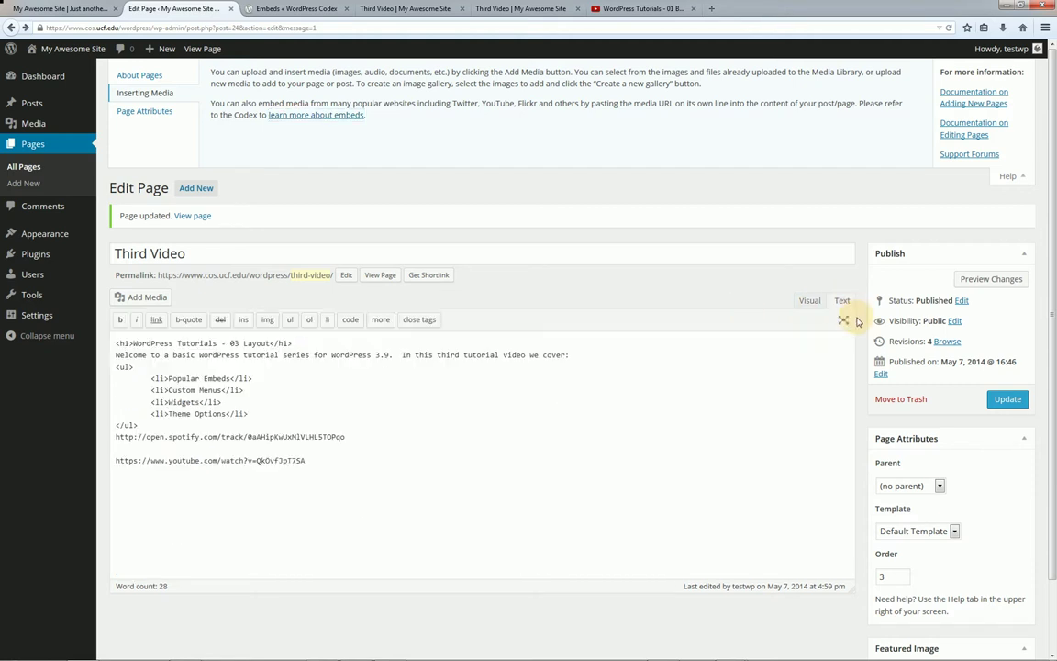
pyautogui.click(352, 437)
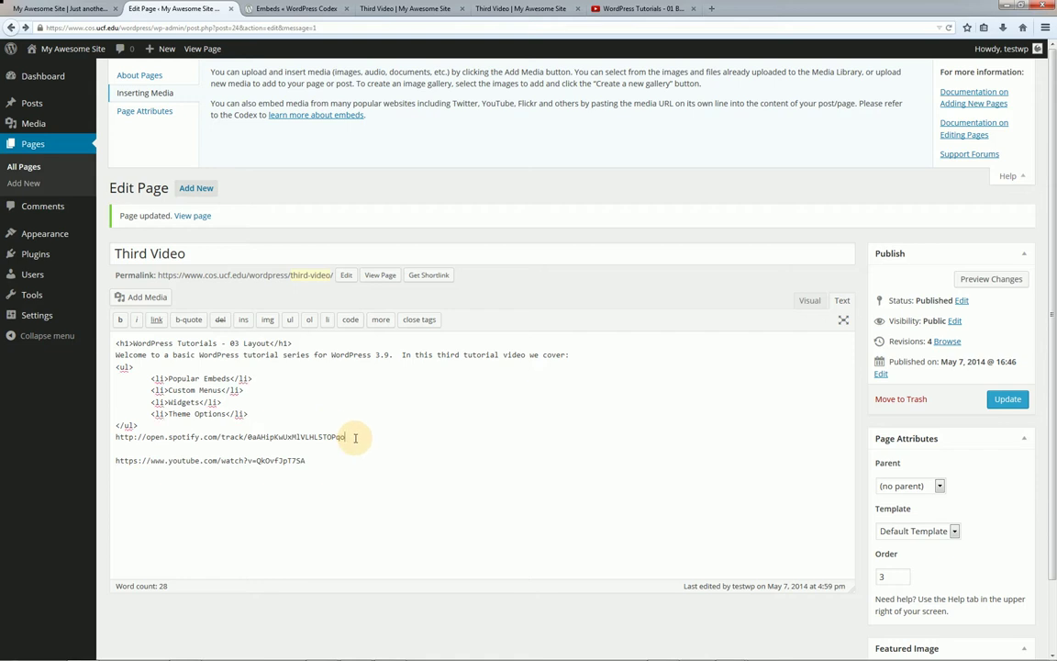
pyautogui.press('Return')
pyautogui.hotkey('ctrl', 'v')
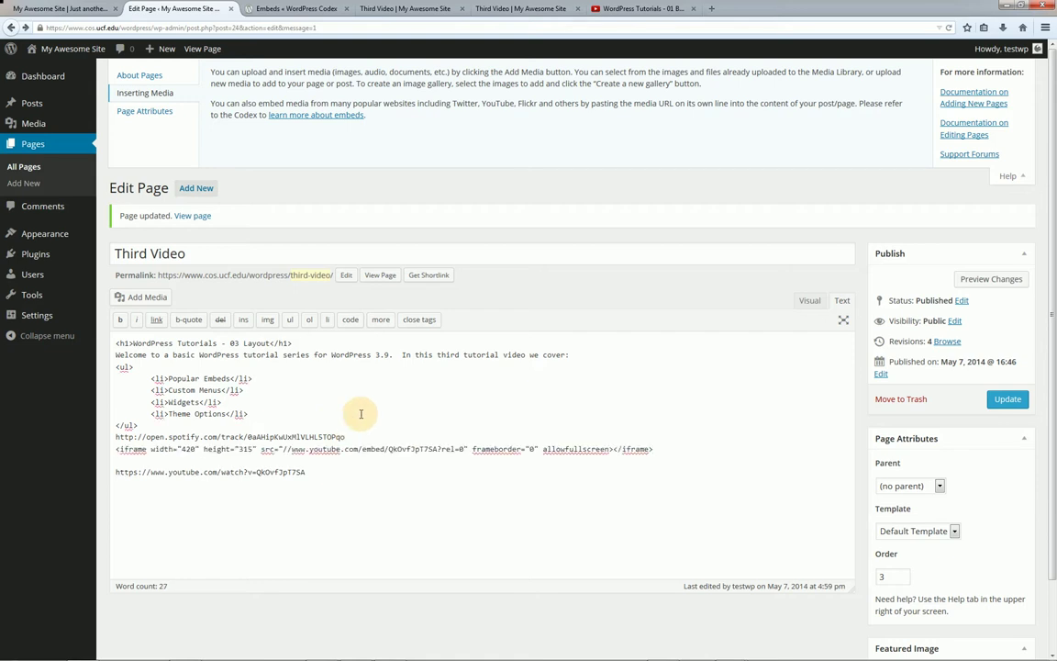
pyautogui.press('Up')
pyautogui.press('Return')
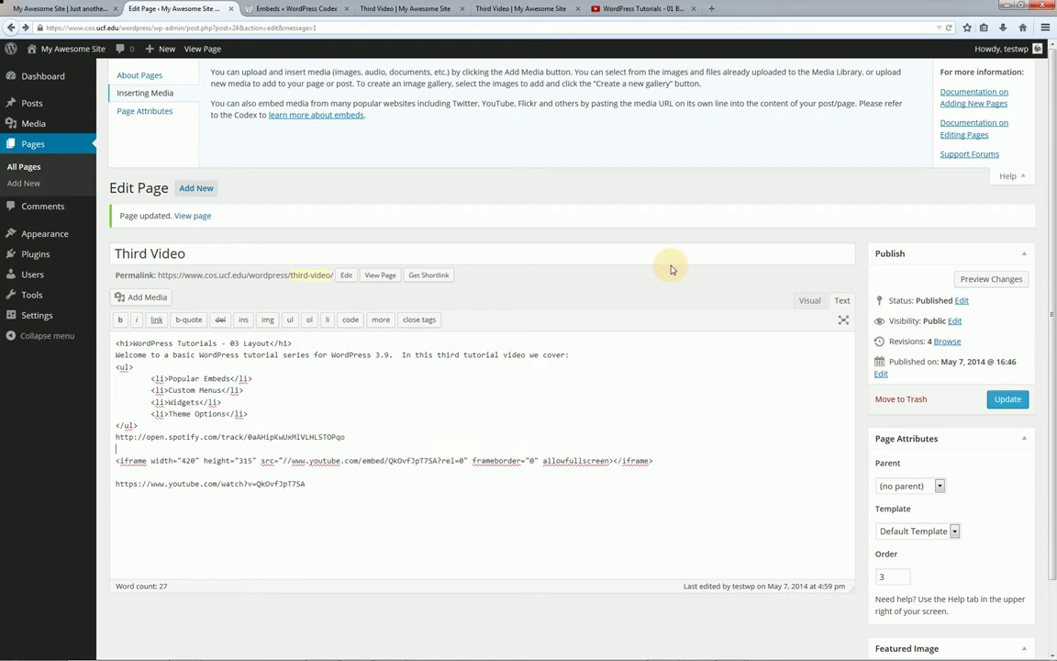
pyautogui.click(808, 300)
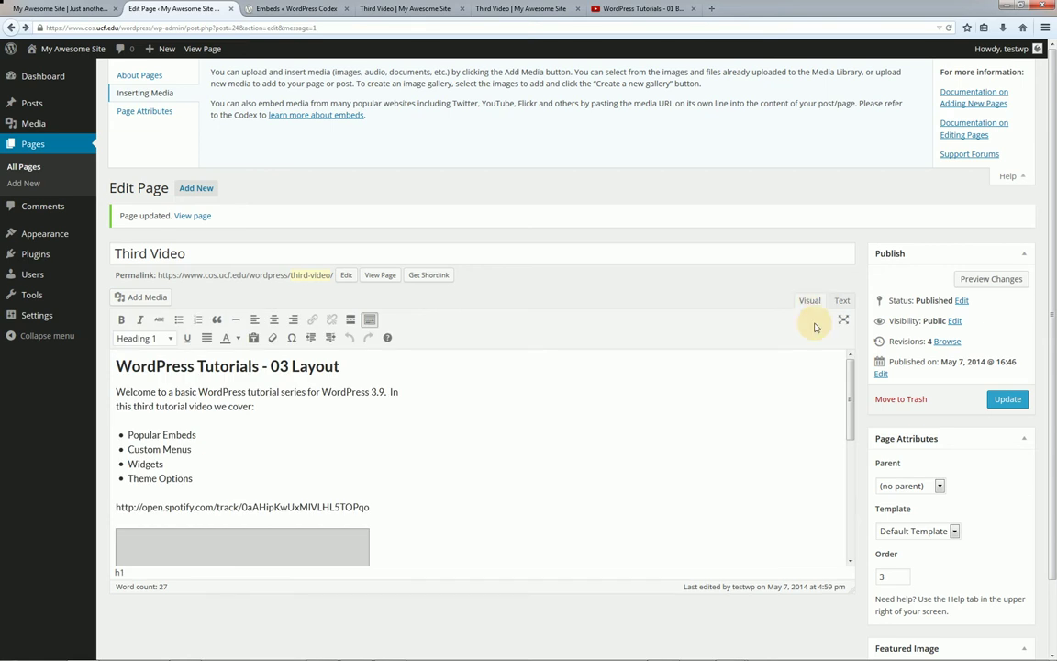
# - Go to the YouTube video page and select its full web address
pyautogui.scroll(-1, 466, 441)
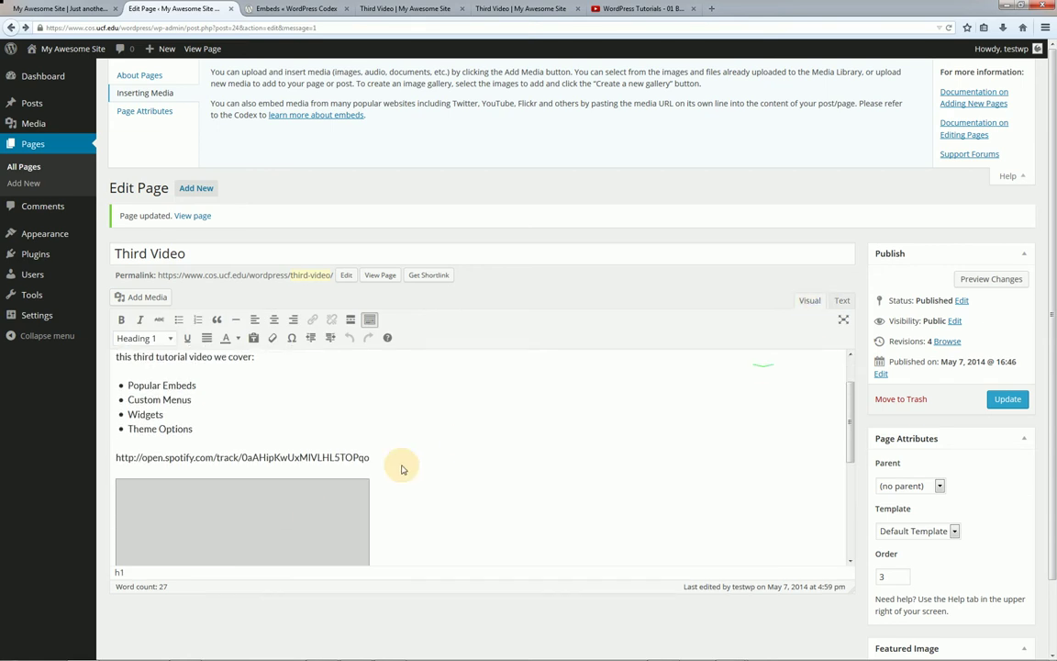
pyautogui.click(628, 9)
pyautogui.click(600, 27)
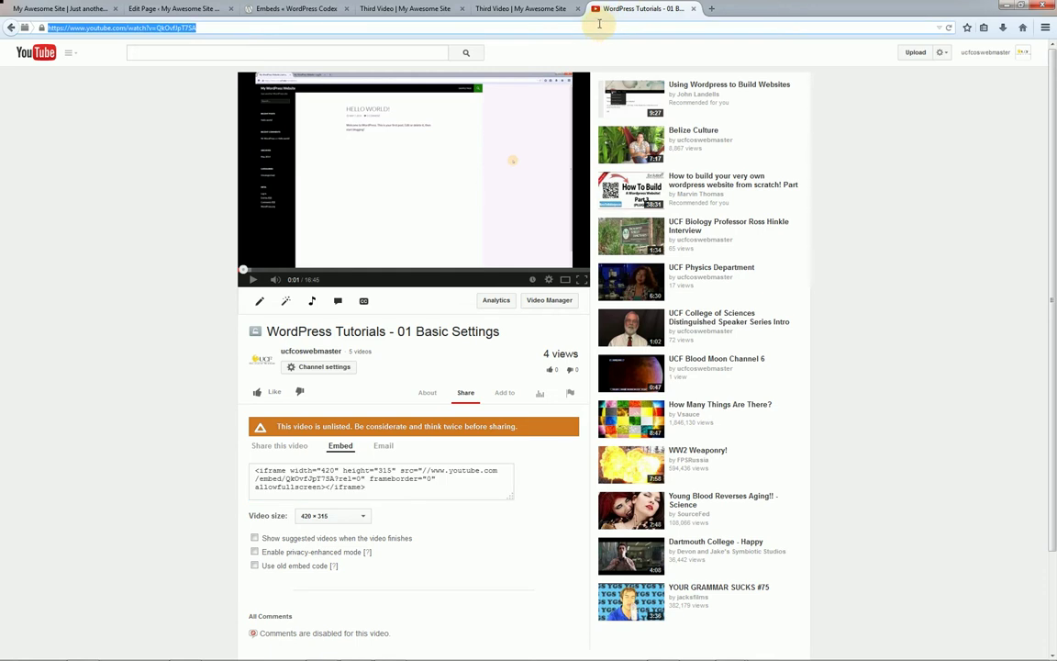
# - Remove the embedded YouTube video block from the Third Video content
pyautogui.click(197, 9)
pyautogui.click(415, 481)
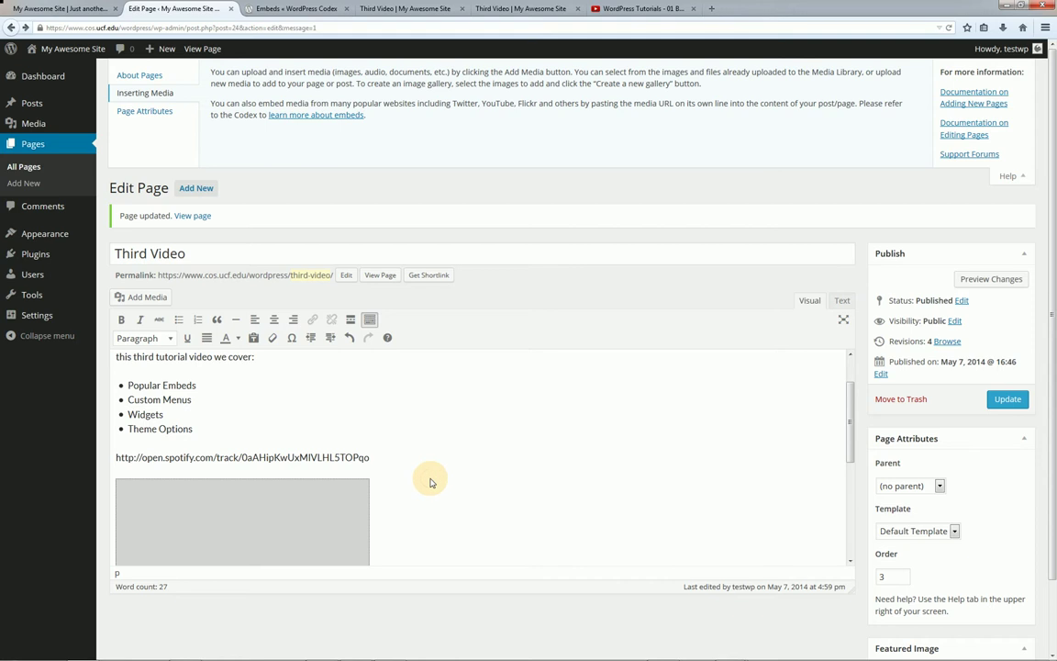
pyautogui.scroll(-3, 427, 477)
pyautogui.click(328, 465)
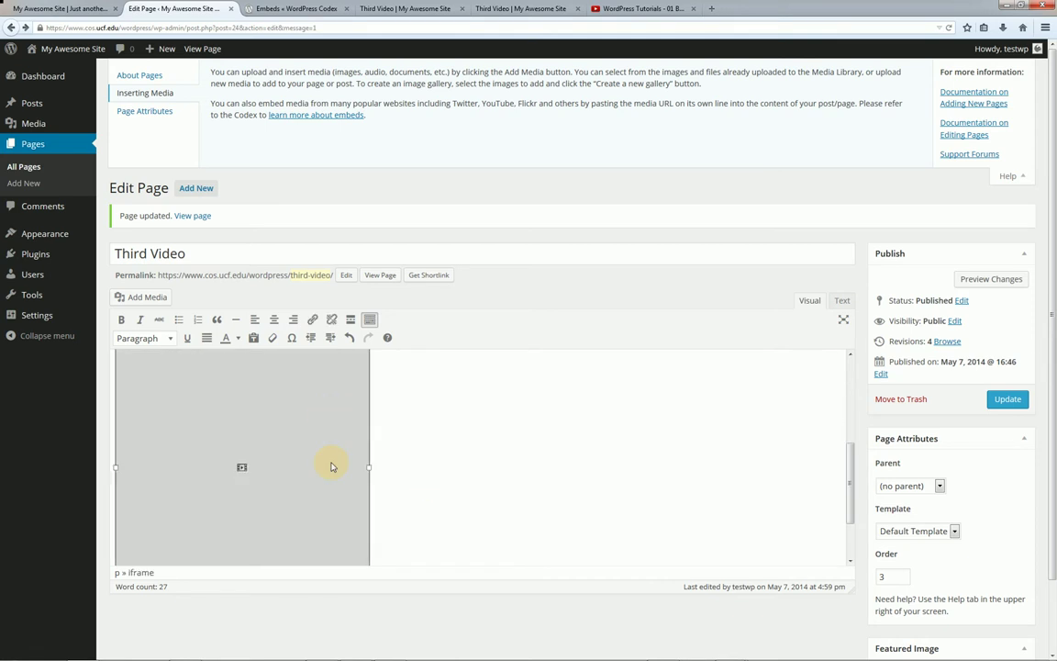
pyautogui.hotkey('ctrl', 'z')
# - Delete the Spotify link lines, leaving only the plain YouTube URL, and update the page
pyautogui.scroll(2, 333, 458)
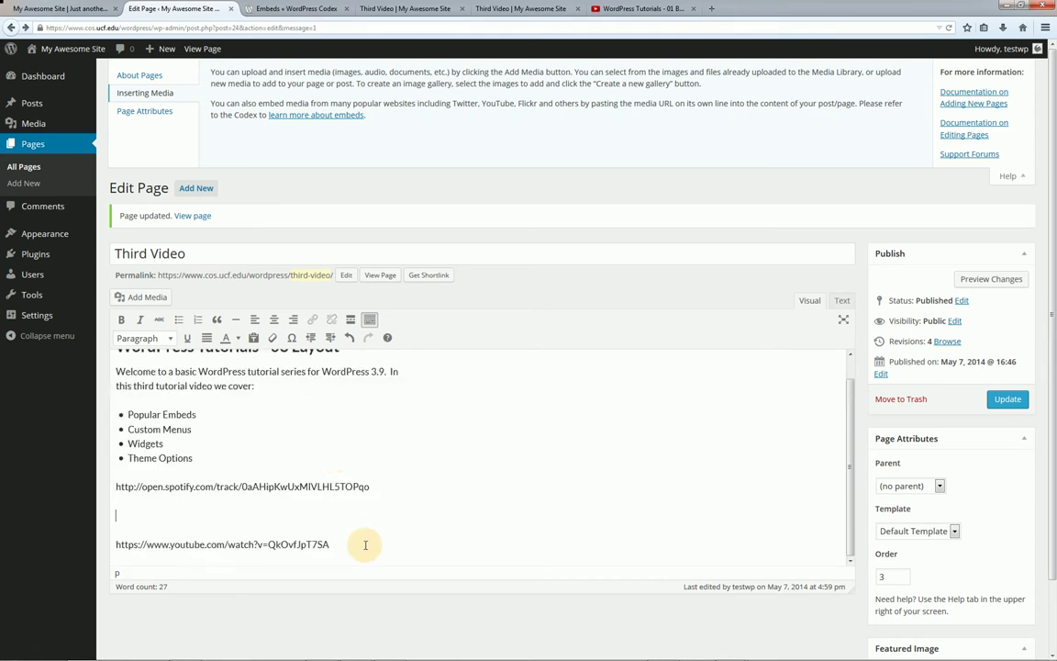
pyautogui.moveTo(330, 544); pyautogui.dragTo(117, 486)
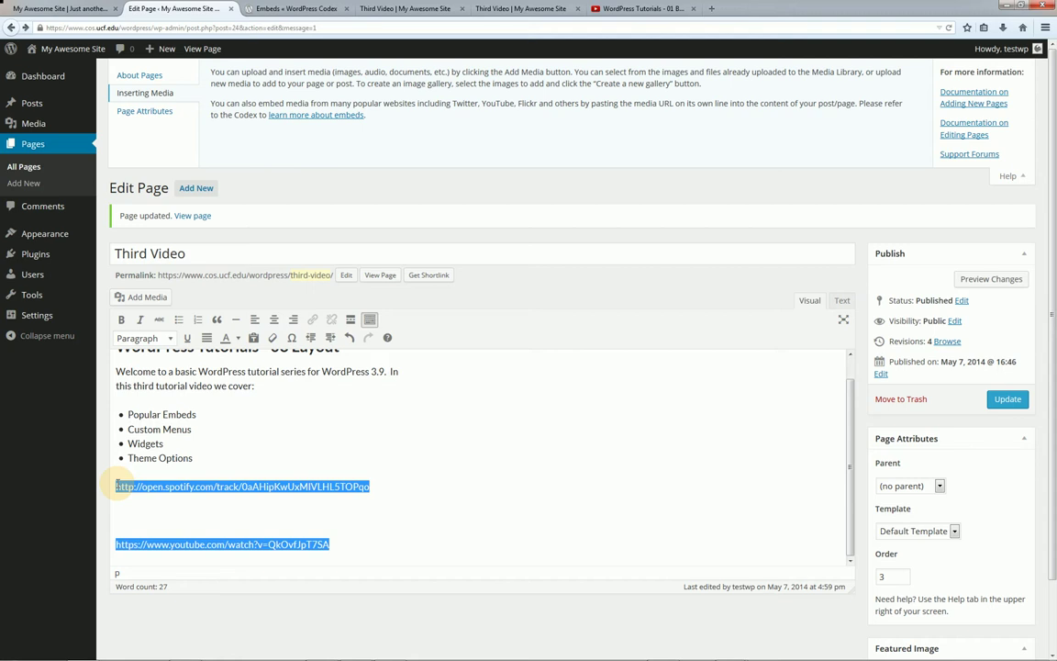
pyautogui.press('BackSpace')
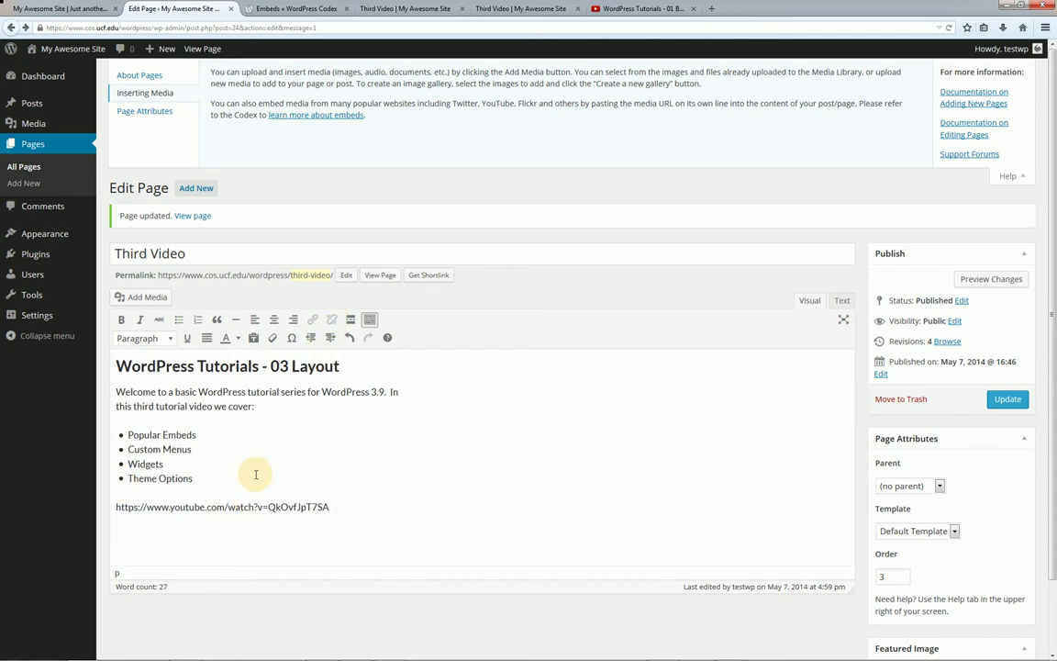
pyautogui.click(243, 506)
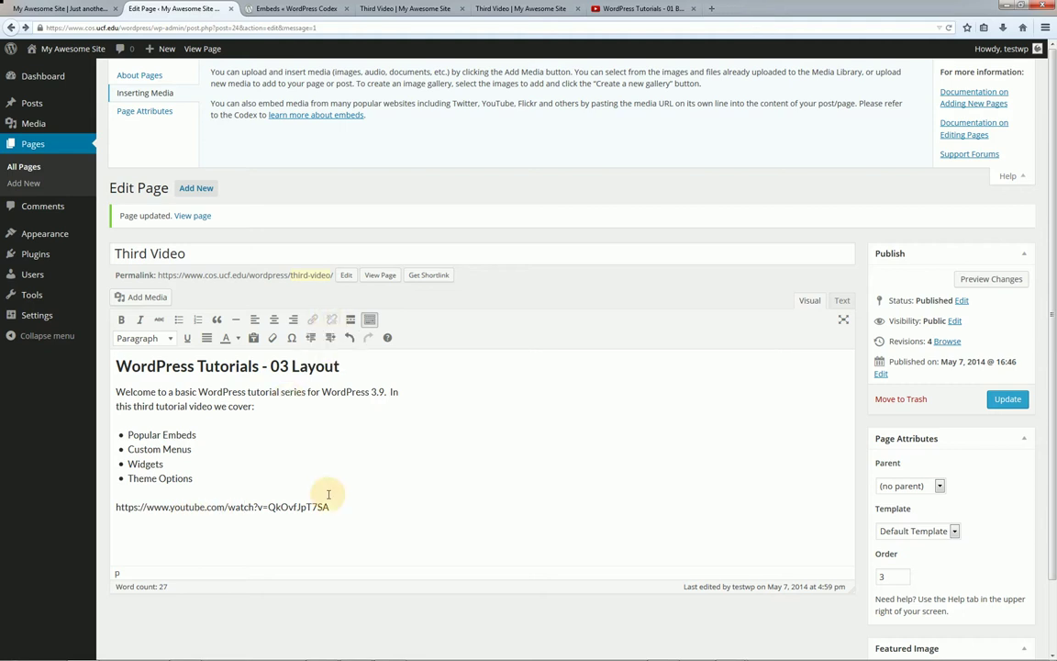
pyautogui.moveTo(330, 507); pyautogui.dragTo(112, 507)
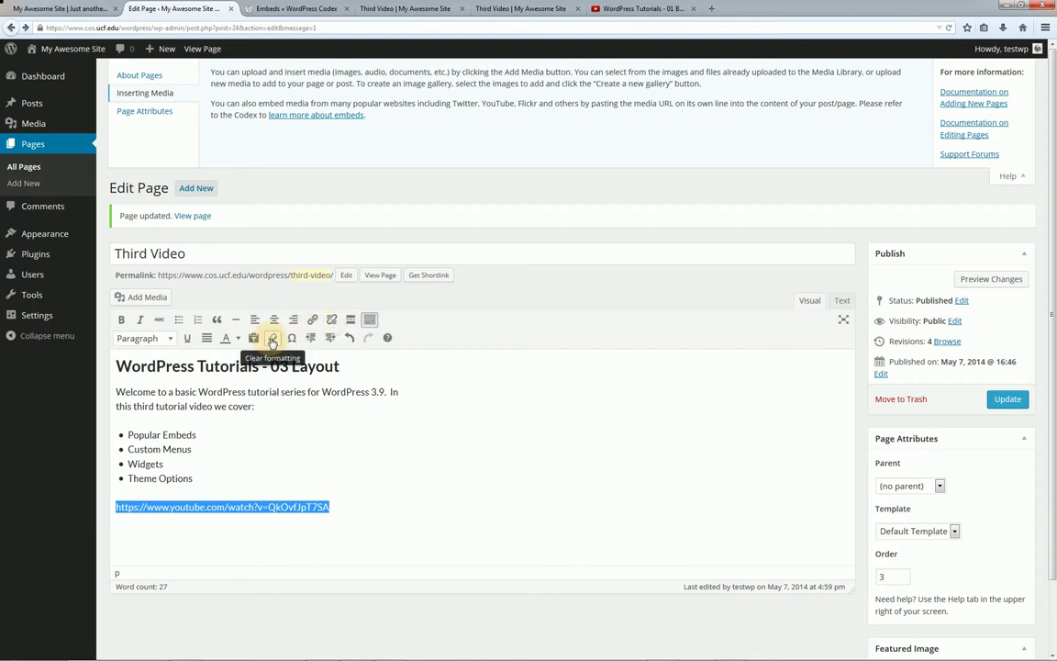
pyautogui.click(1007, 399)
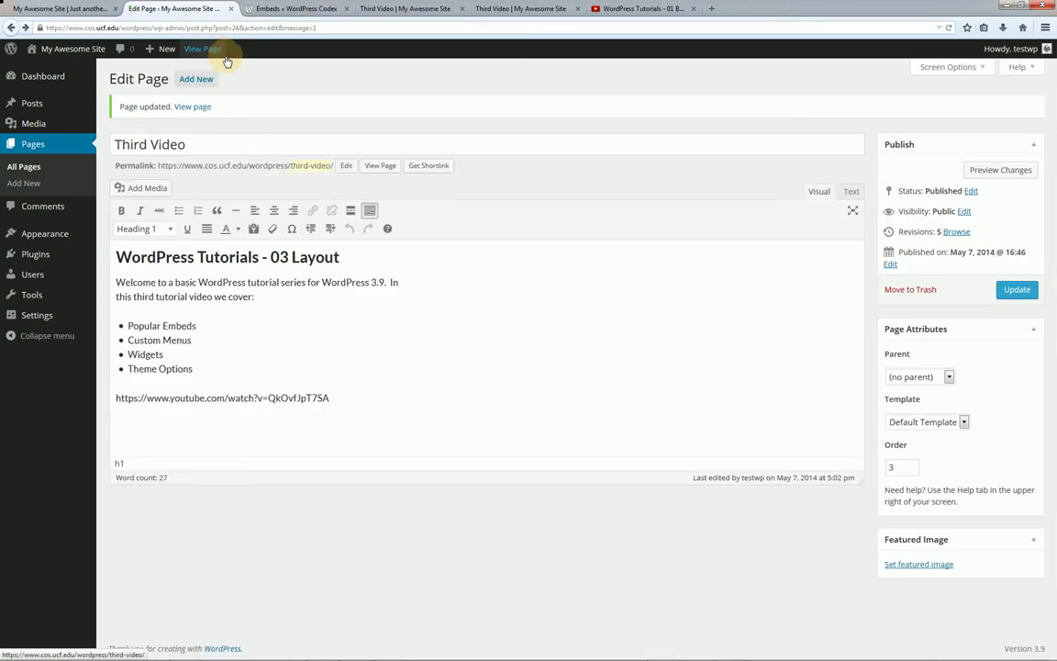
# - Open the live Third Video page in a new tab to see the embedded YouTube player
pyautogui.rightClick(211, 52)
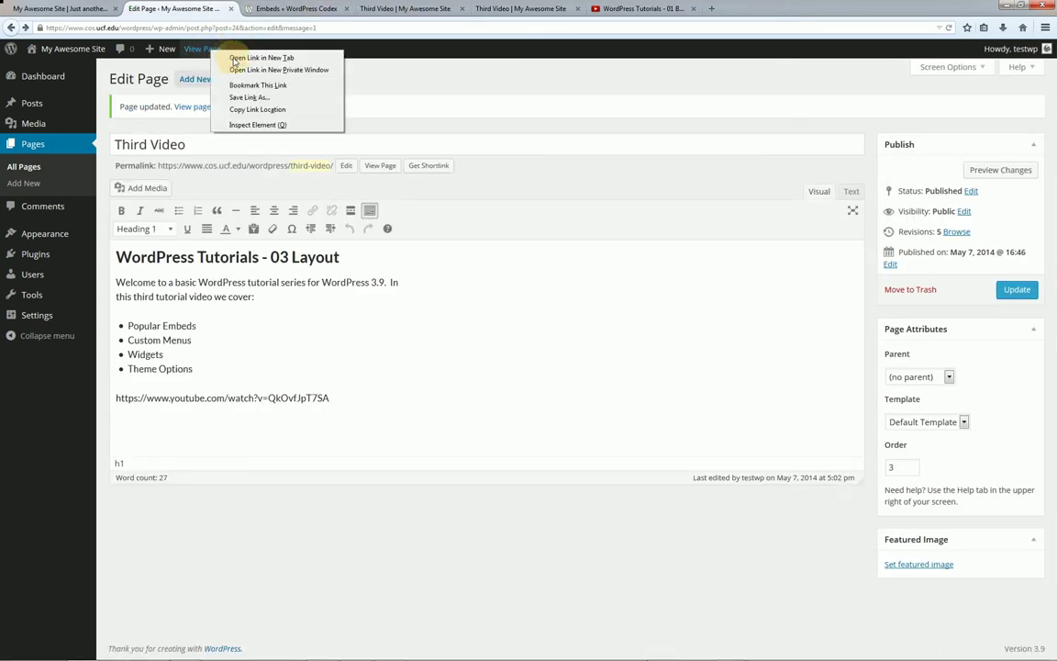
pyautogui.click(235, 58)
pyautogui.click(308, 7)
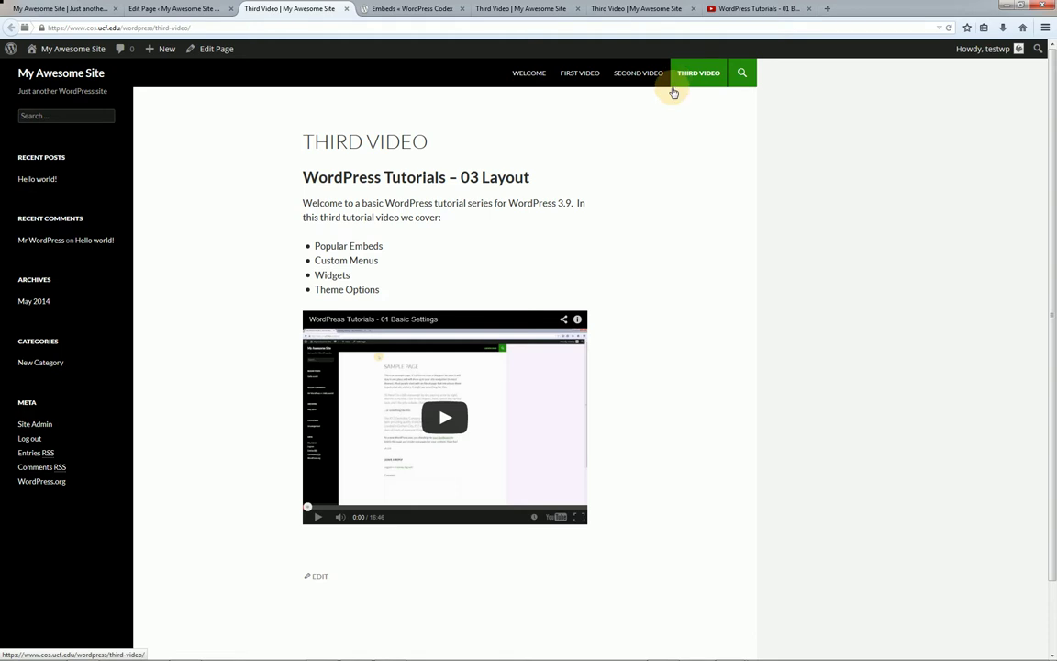
# - Glance at the Welcome page, then open Pages > All Pages in the admin
pyautogui.click(92, 8)
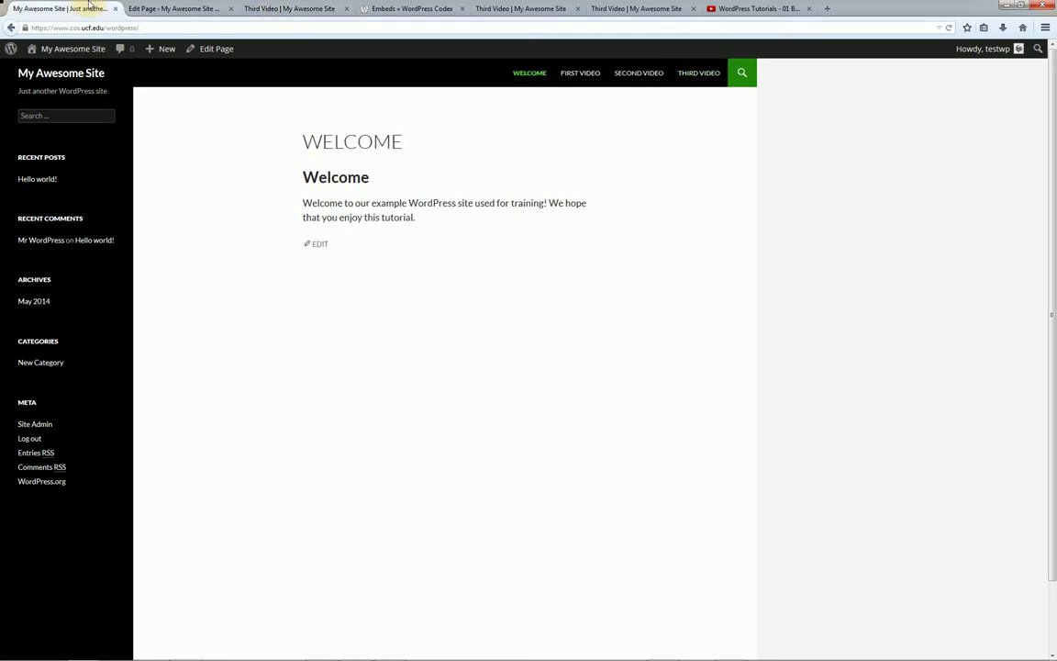
pyautogui.click(147, 8)
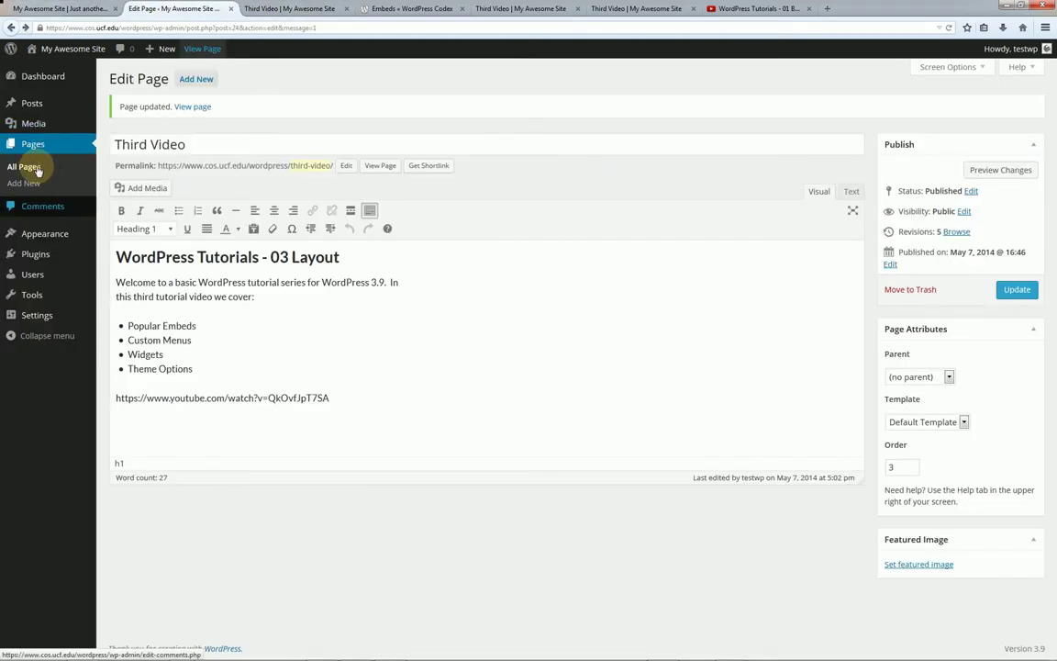
pyautogui.click(34, 169)
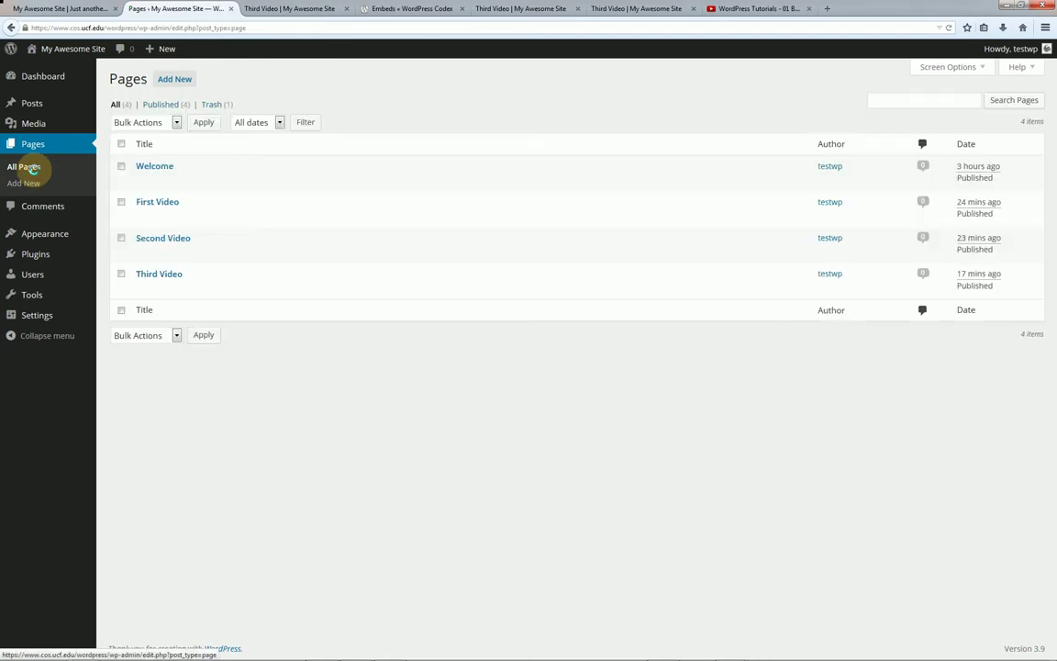
pyautogui.moveTo(167, 175)
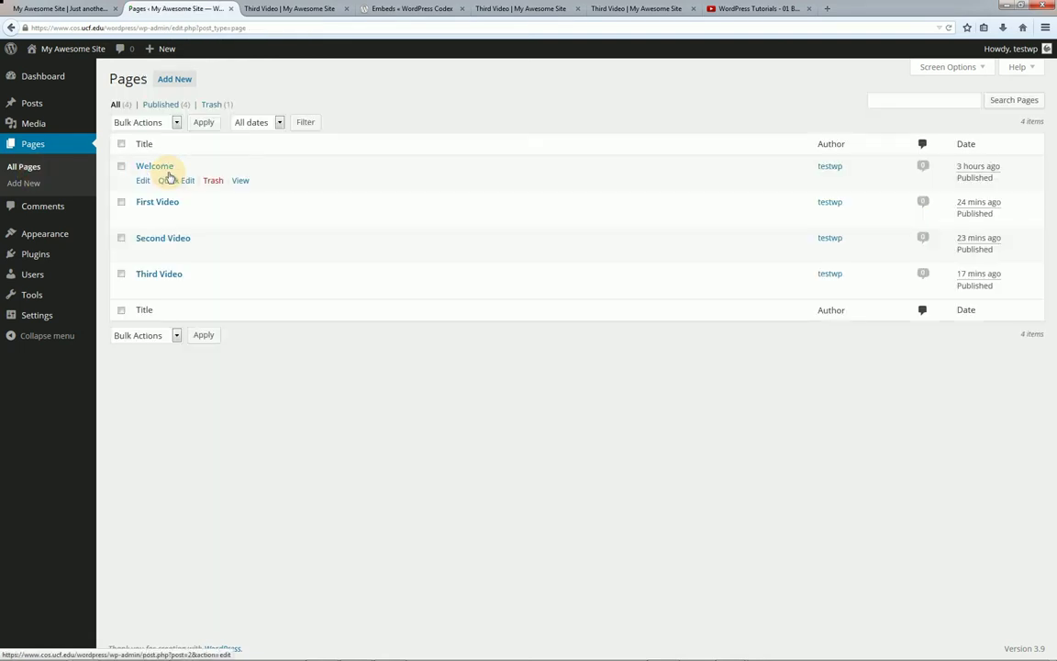
pyautogui.moveTo(172, 274)
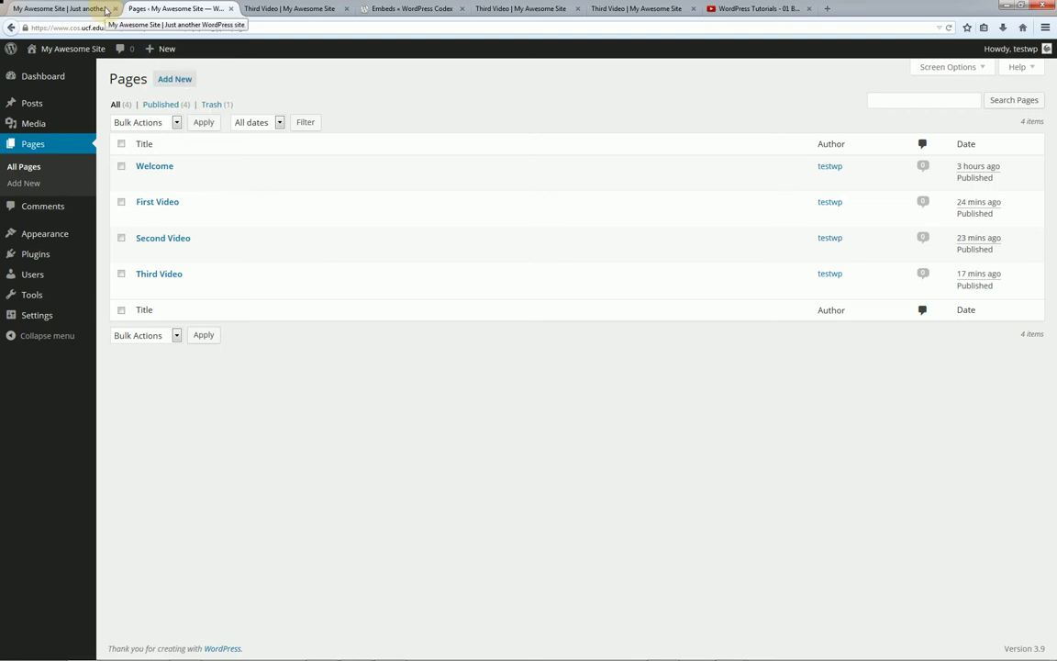
pyautogui.moveTo(70, 236)
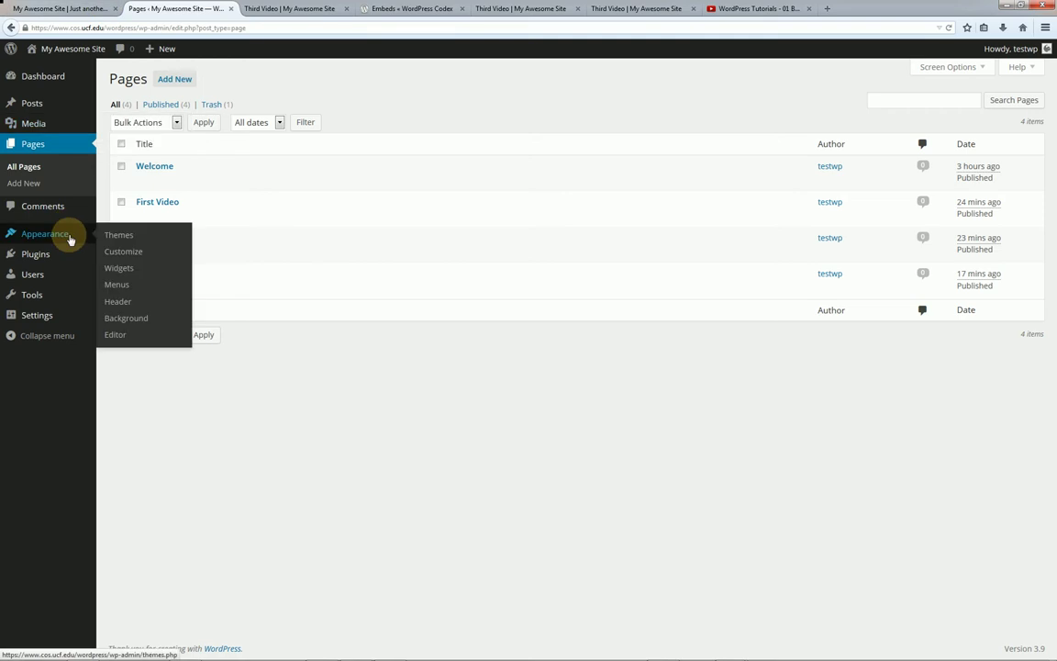
# - Open Appearance > Menus, compare with the live site's navigation, and come back
pyautogui.click(120, 289)
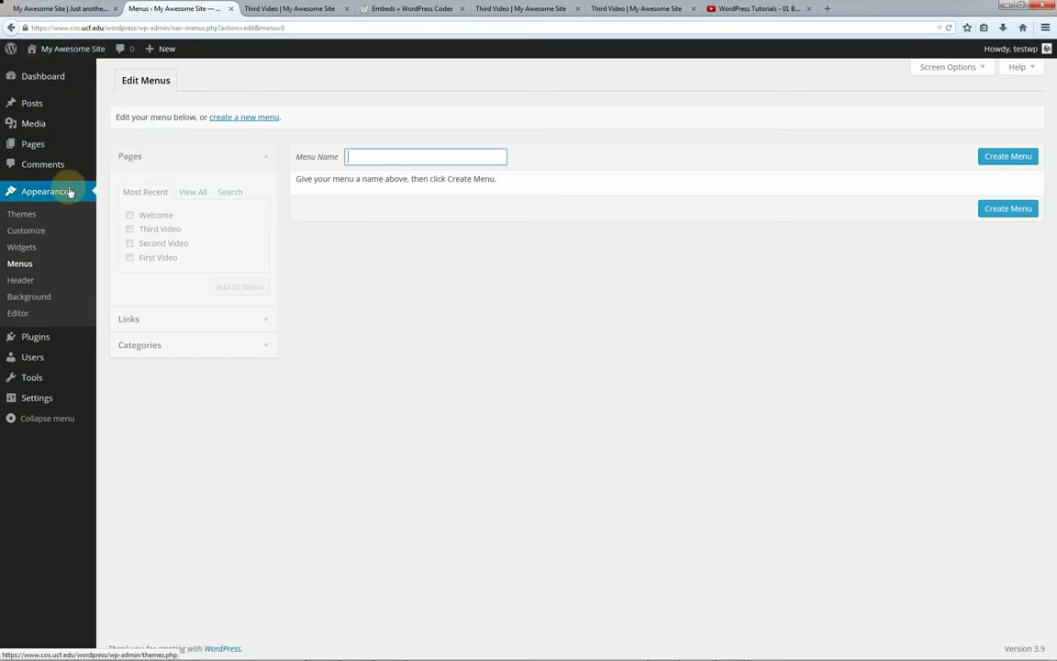
pyautogui.click(57, 8)
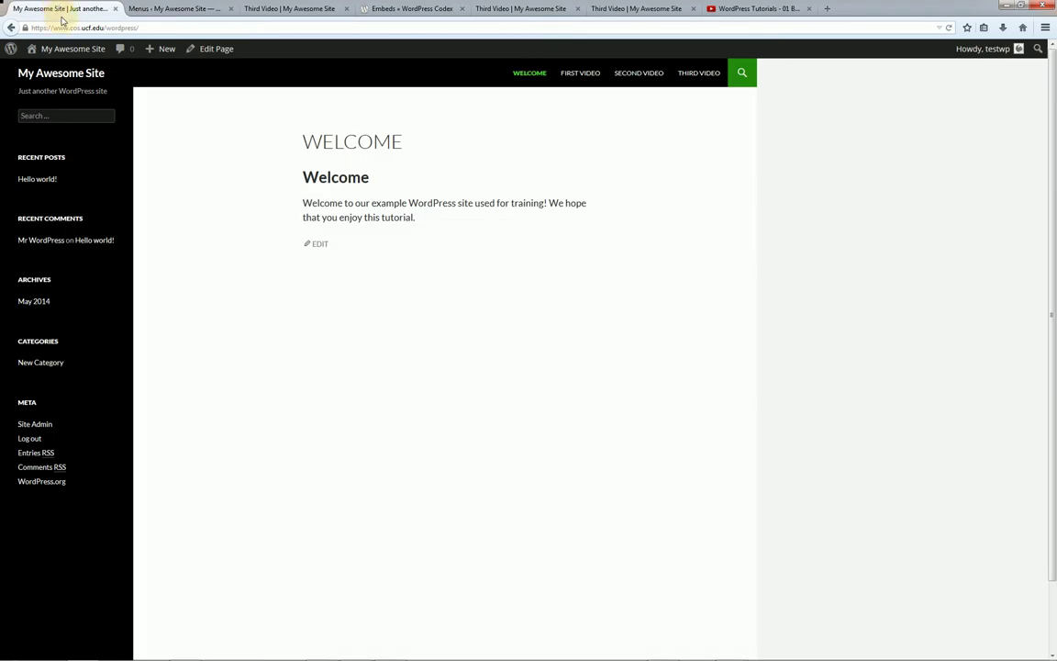
pyautogui.moveTo(65, 55)
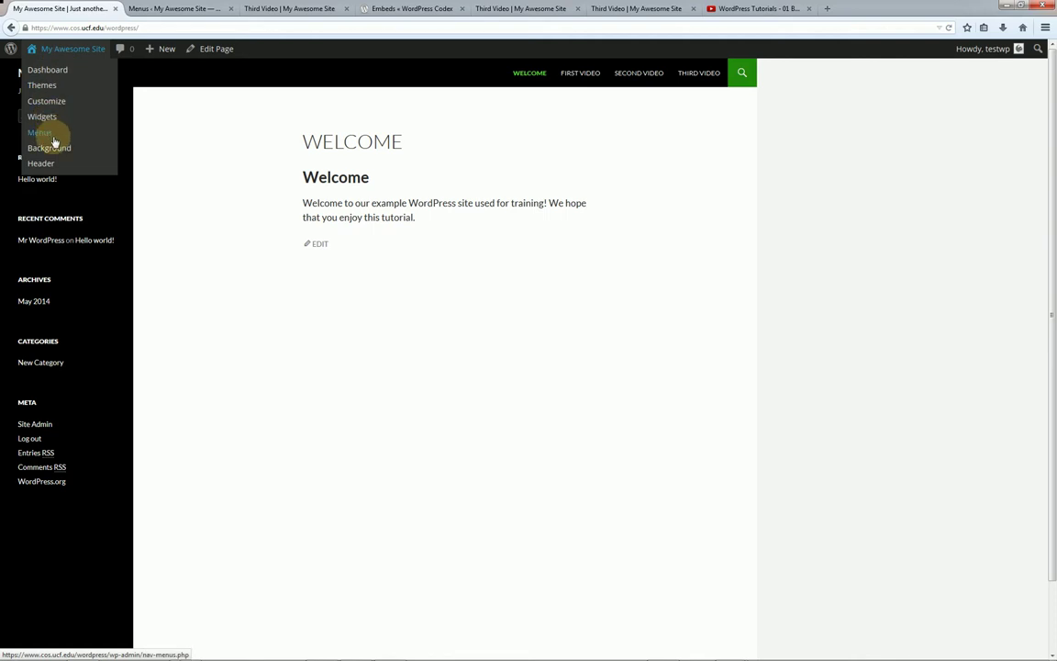
pyautogui.click(152, 7)
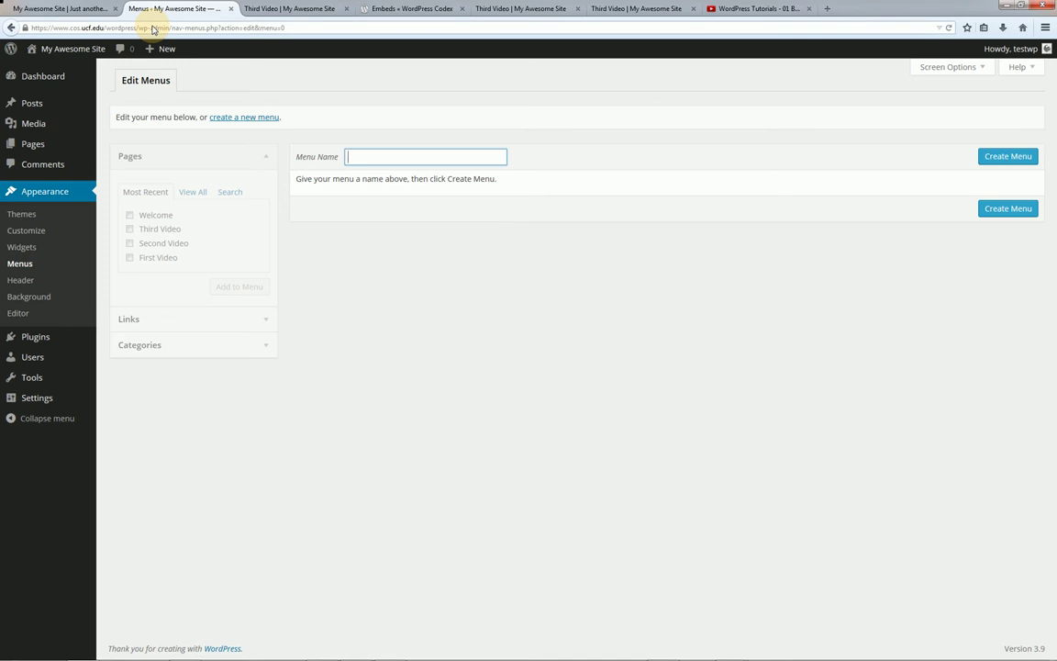
pyautogui.moveTo(158, 49)
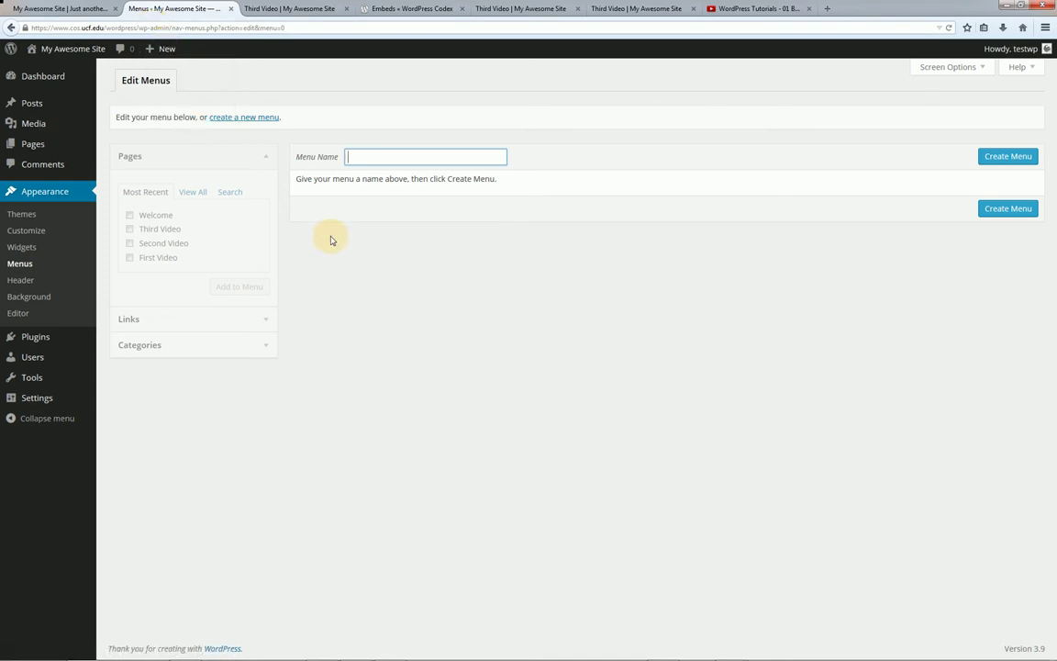
# - Enter 'Main Menu' as the menu name and create the menu
pyautogui.write('Main Menu')
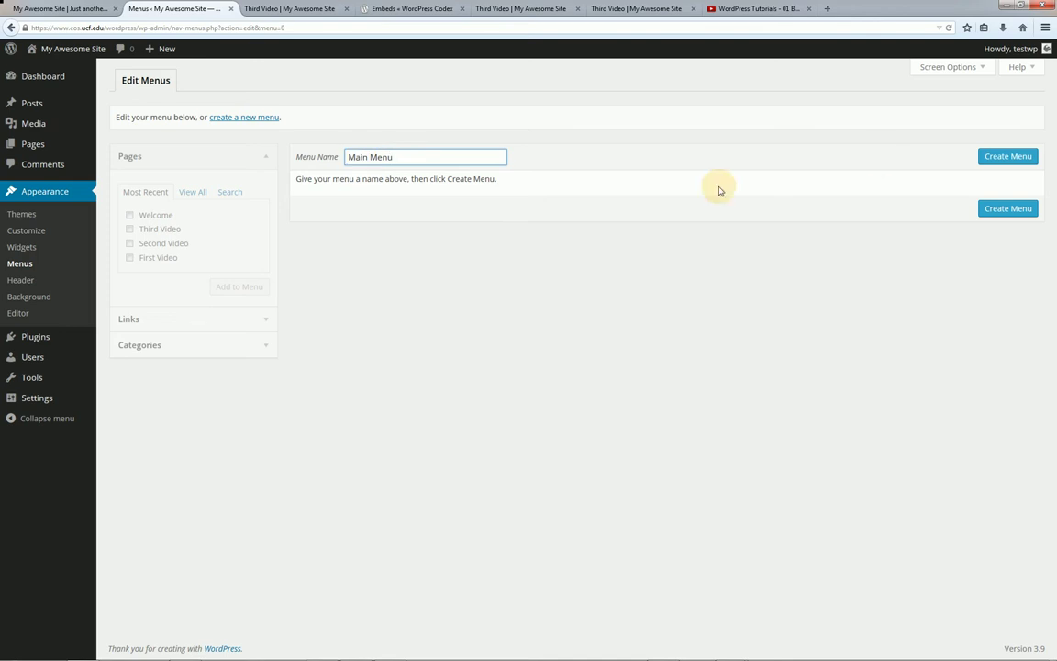
pyautogui.click(1004, 158)
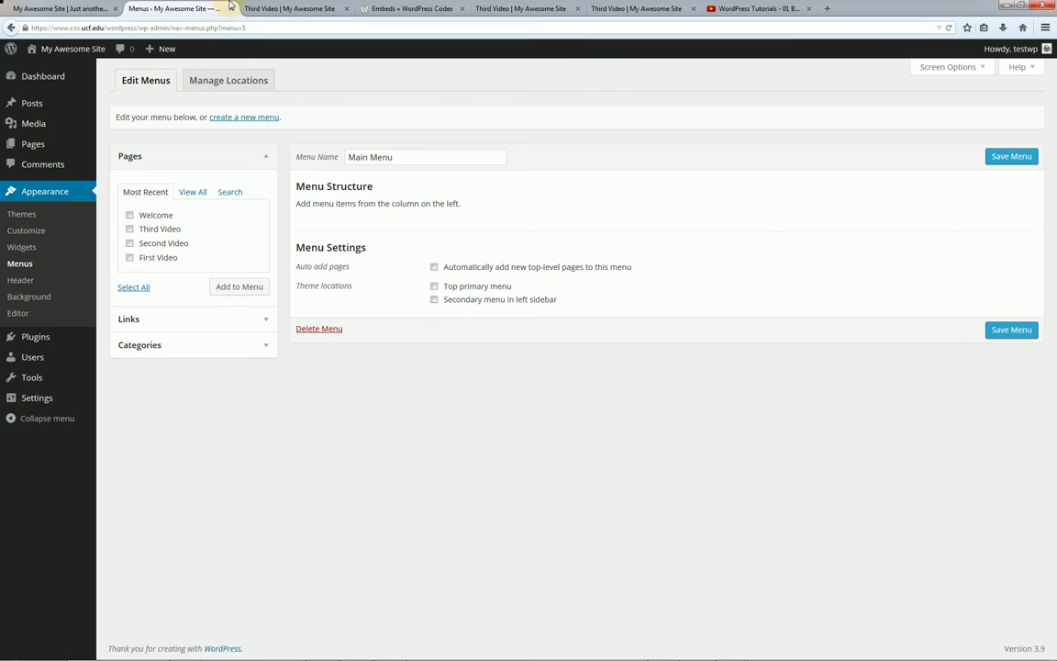
# - Look over the live Welcome page header, then return to editing the empty Main Menu
pyautogui.click(80, 8)
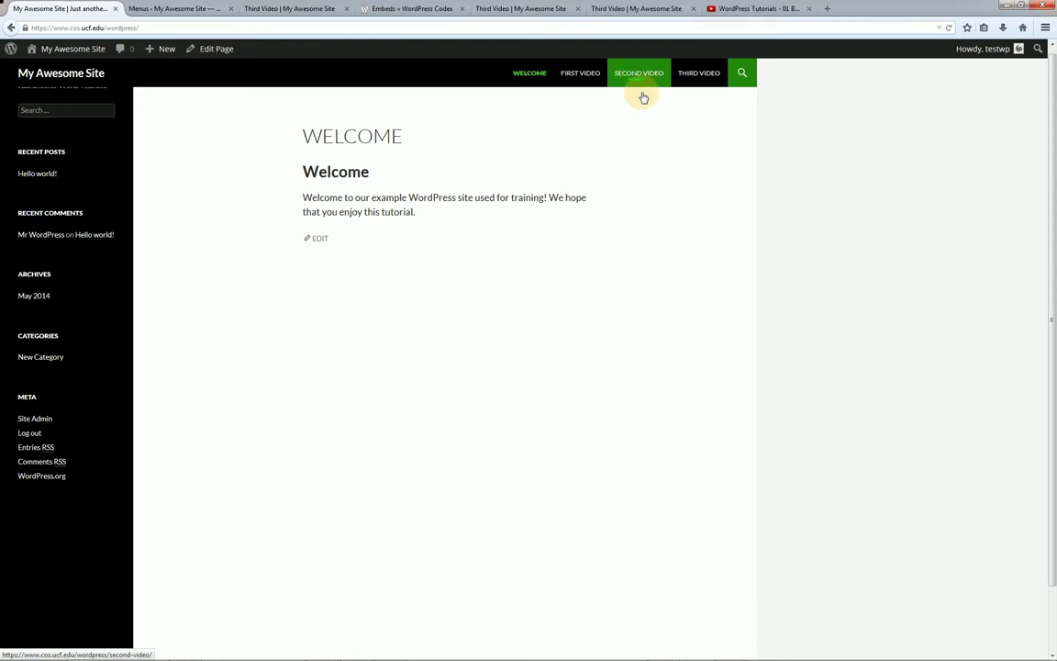
pyautogui.scroll(-2, 673, 240)
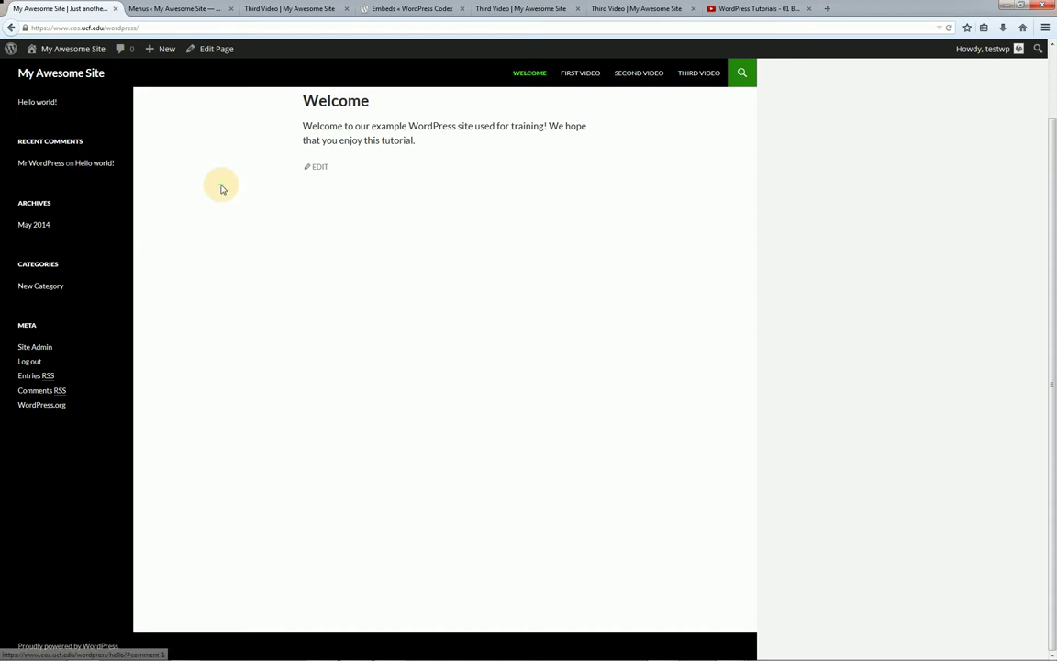
pyautogui.scroll(1, 213, 162)
pyautogui.scroll(1, 211, 158)
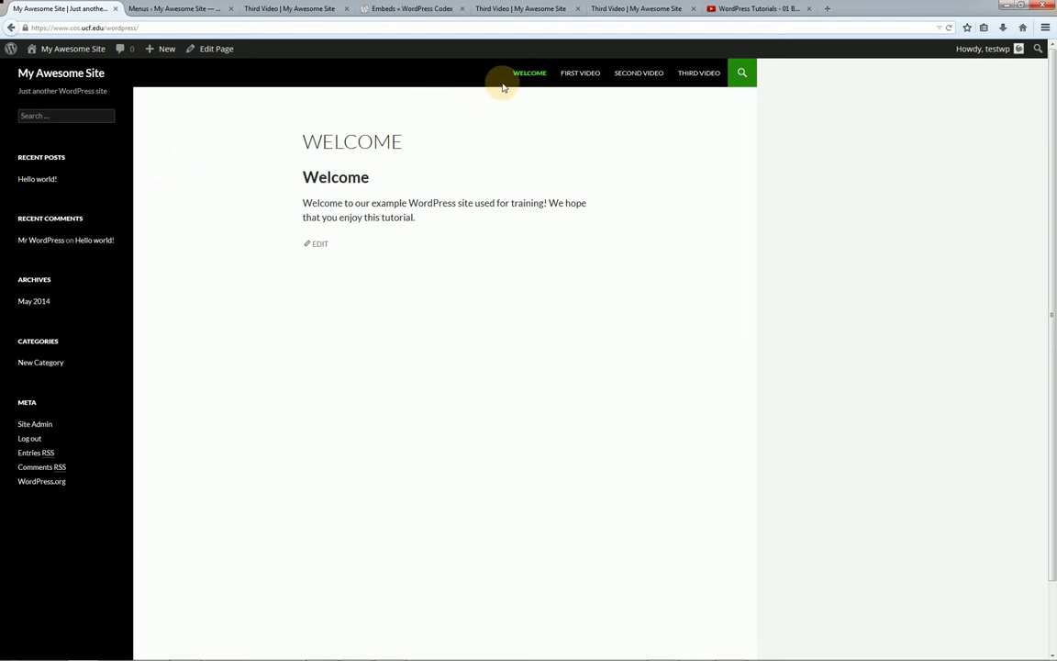
pyautogui.click(184, 11)
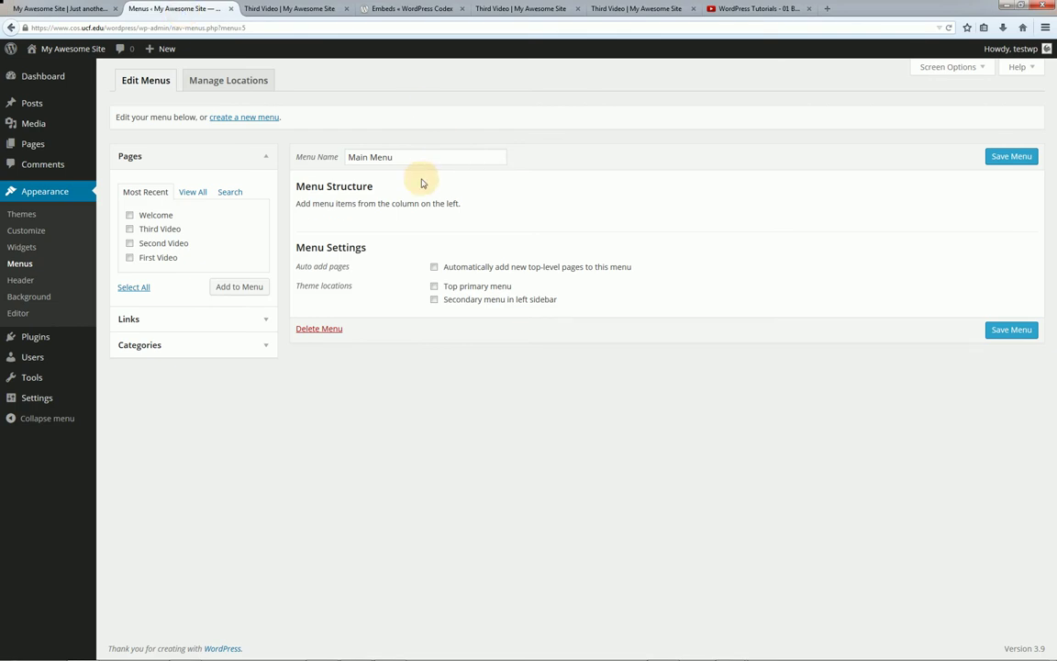
# - Assign Main Menu to Top primary menu, save, and reload the live site to check its header
pyautogui.click(434, 286)
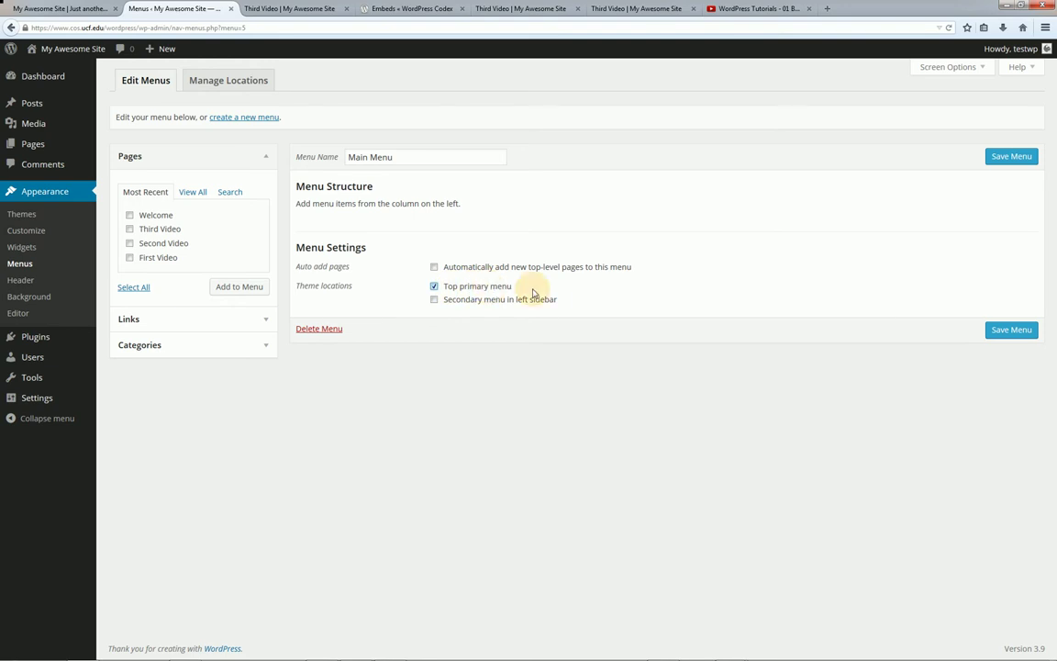
pyautogui.click(994, 332)
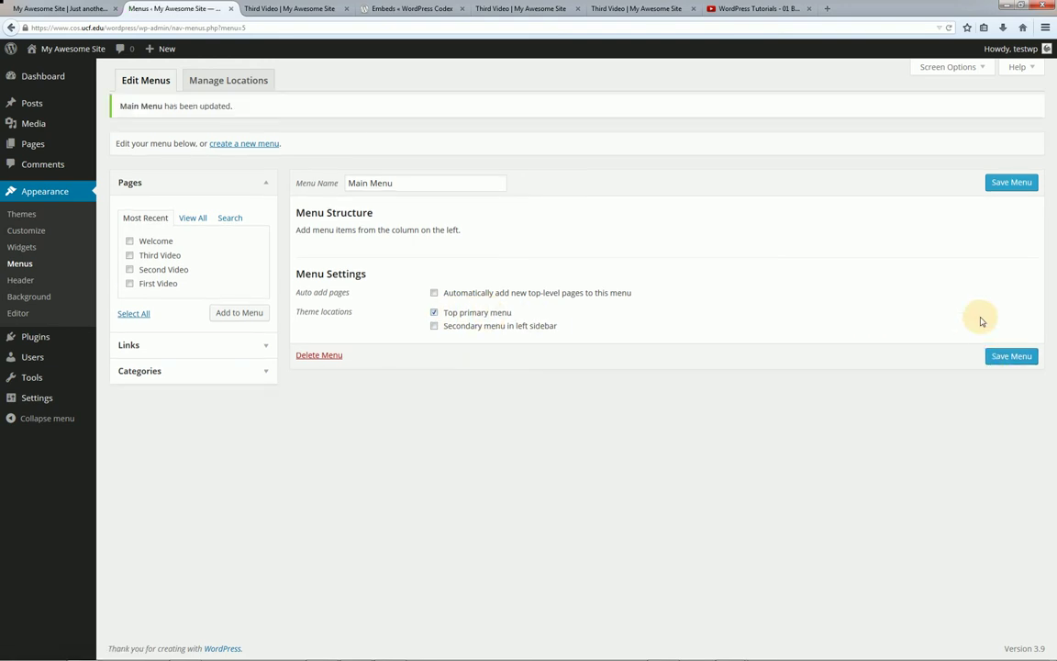
pyautogui.click(99, 10)
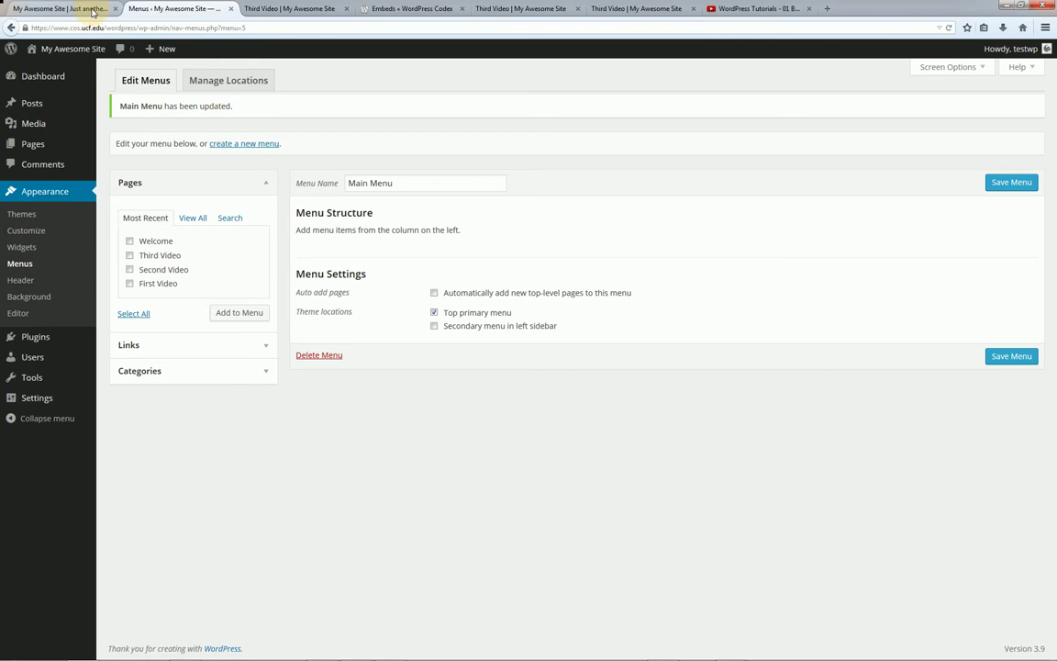
pyautogui.press('F5')
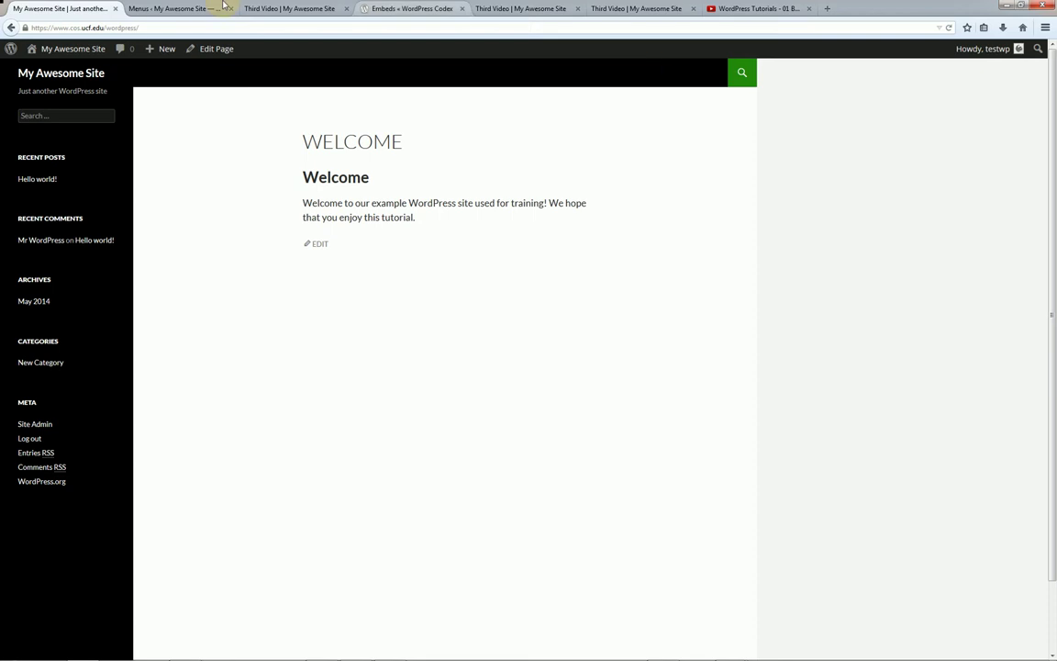
pyautogui.click(150, 7)
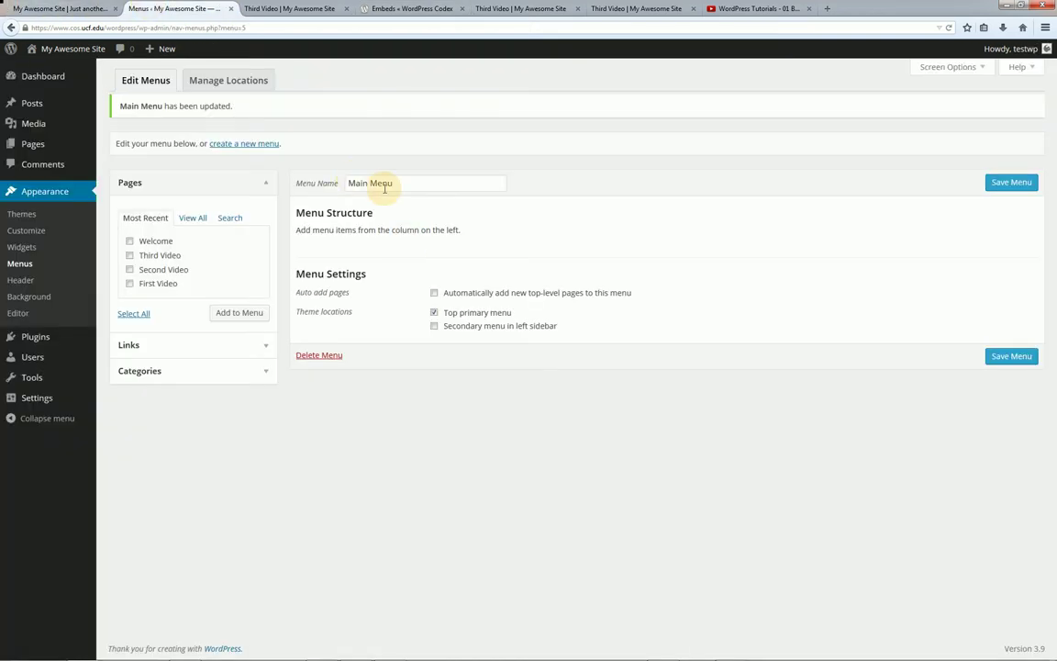
pyautogui.click(69, 7)
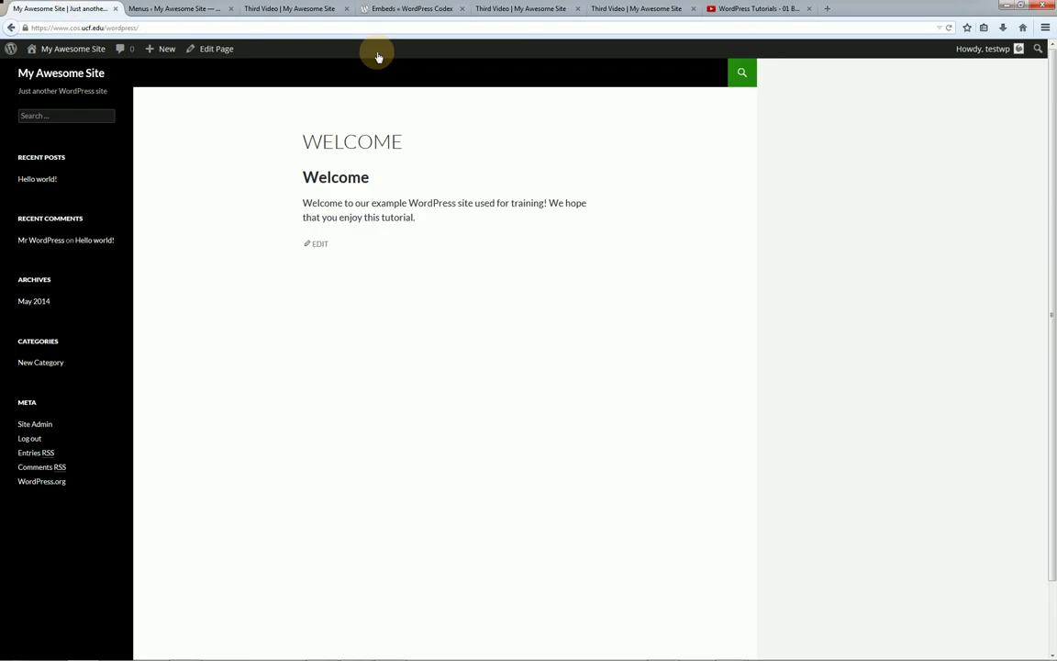
pyautogui.click(191, 10)
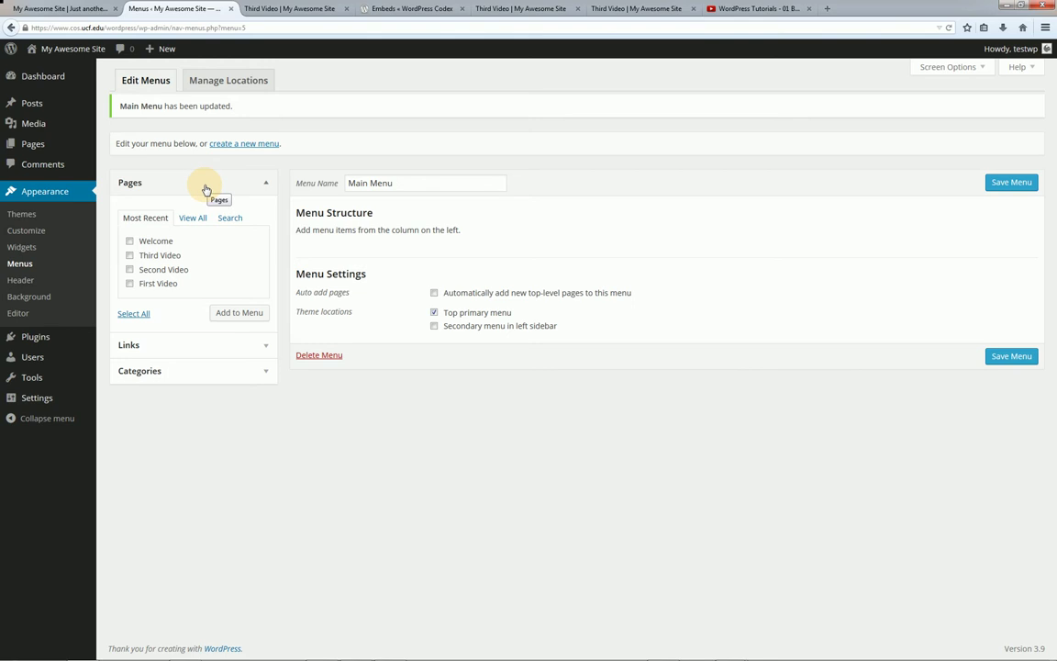
# - Expand the Links and then the Categories panels to browse possible menu items
pyautogui.moveTo(58, 150)
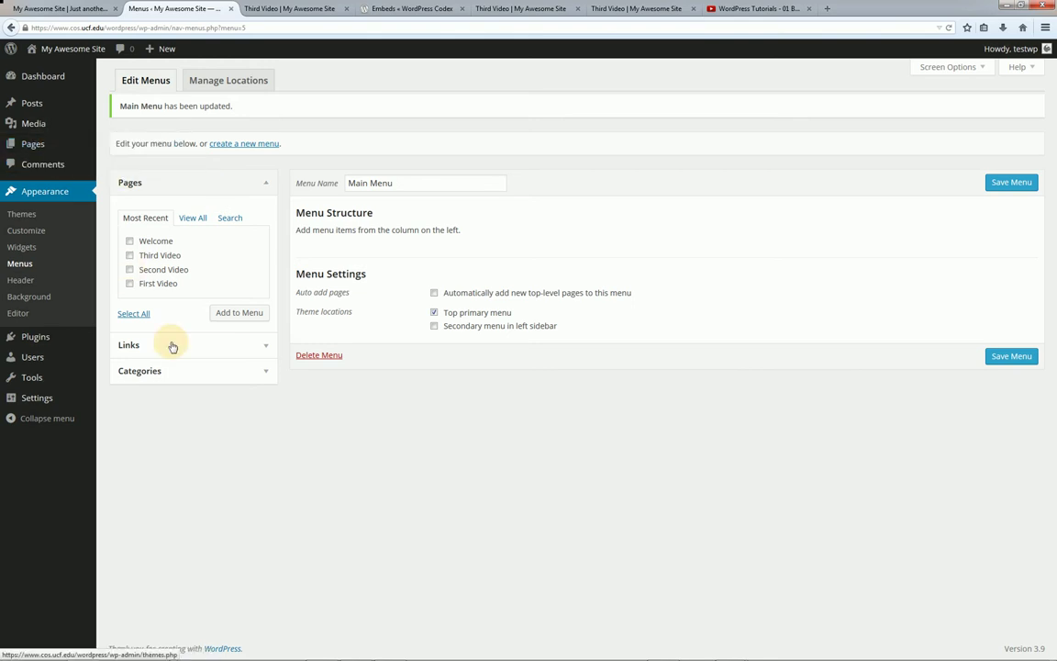
pyautogui.click(232, 349)
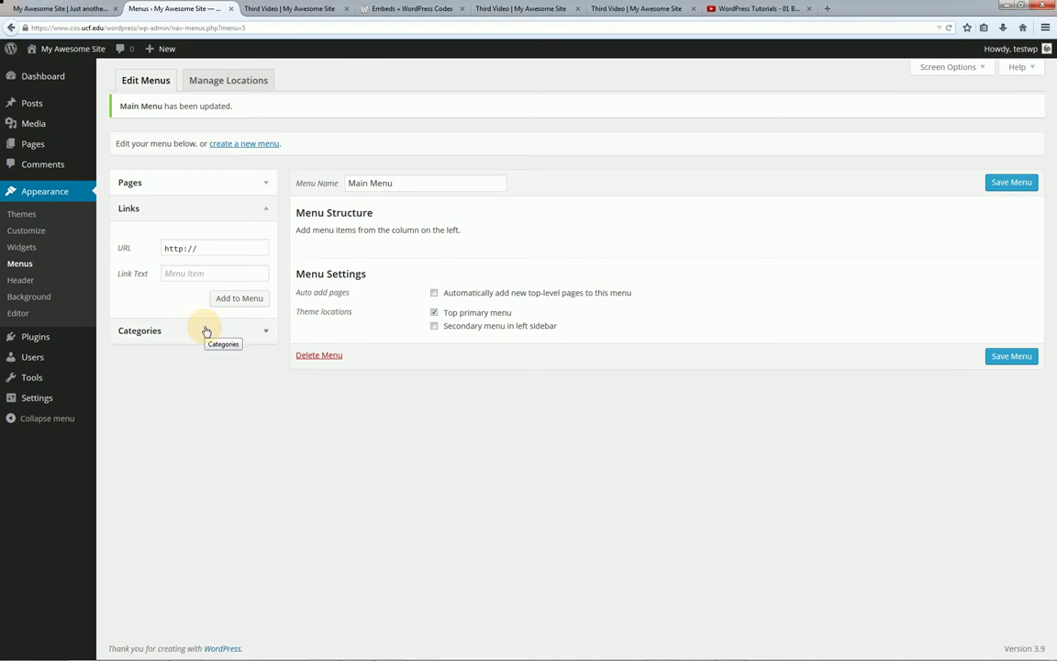
pyautogui.click(206, 331)
pyautogui.moveTo(37, 107)
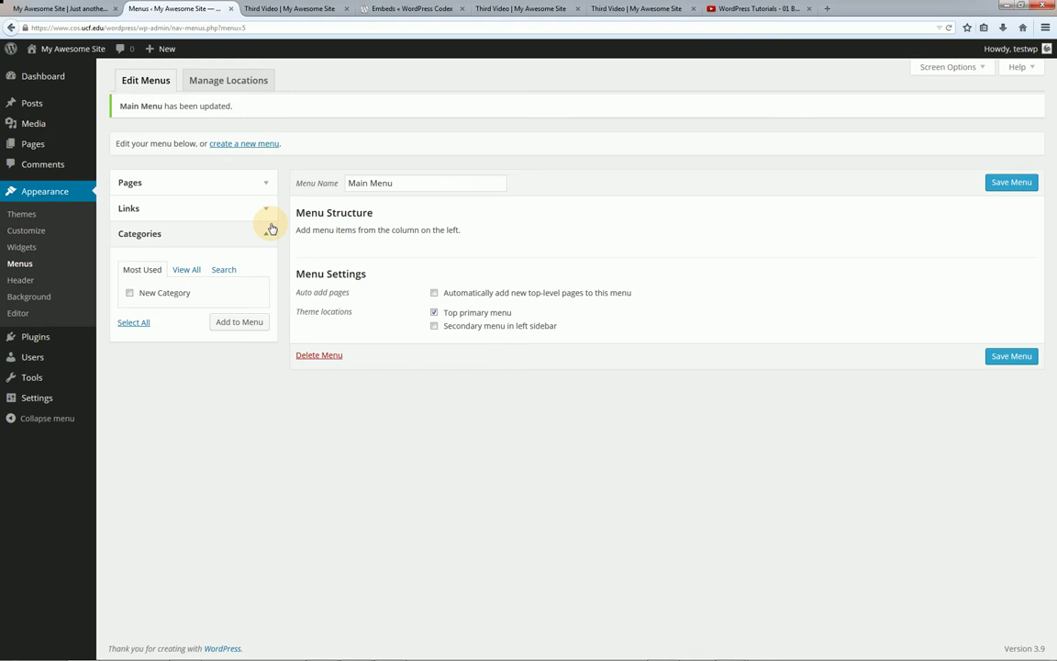
pyautogui.click(964, 68)
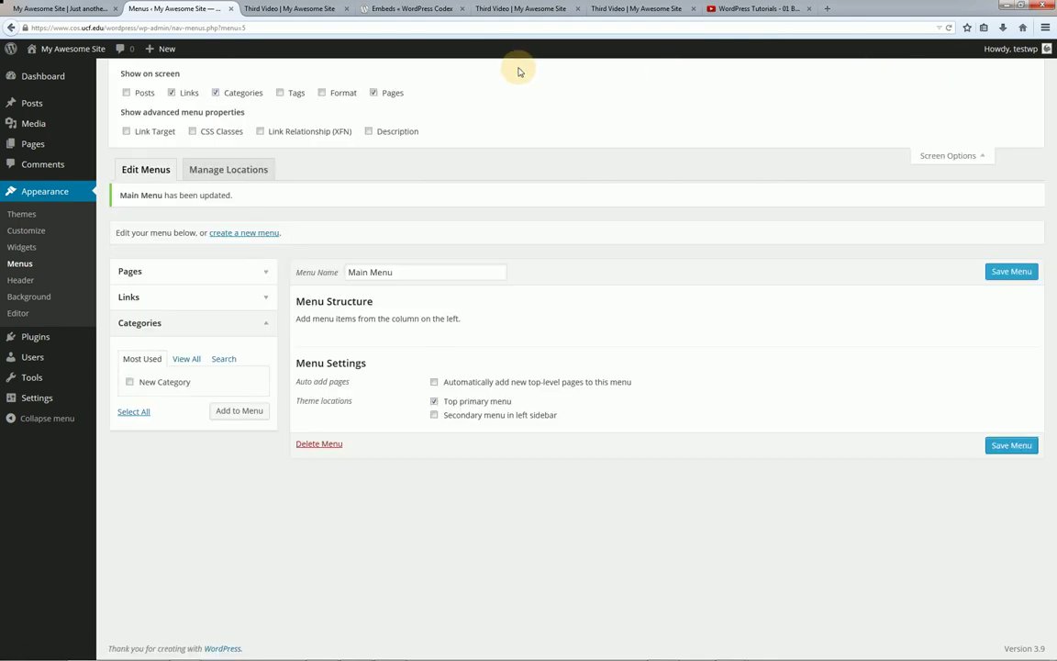
pyautogui.click(143, 94)
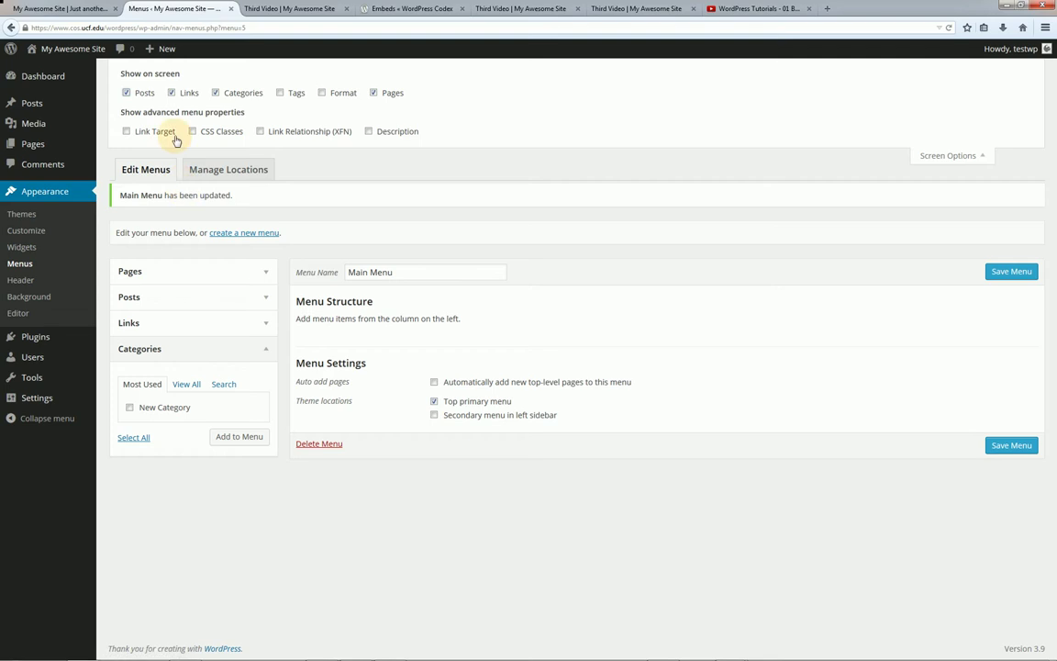
pyautogui.click(144, 95)
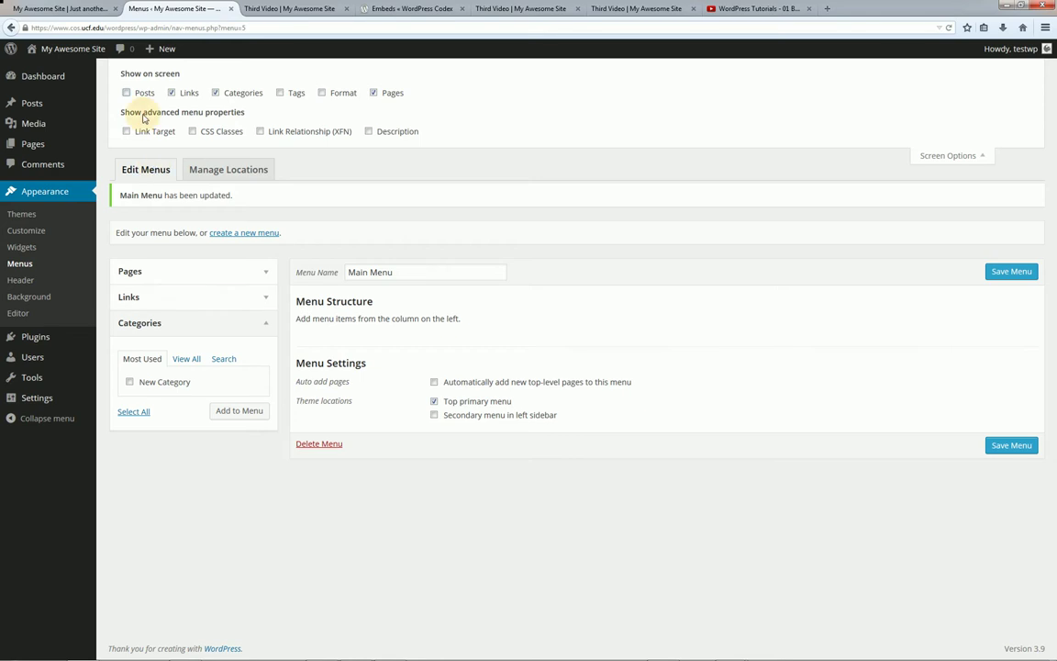
pyautogui.click(143, 94)
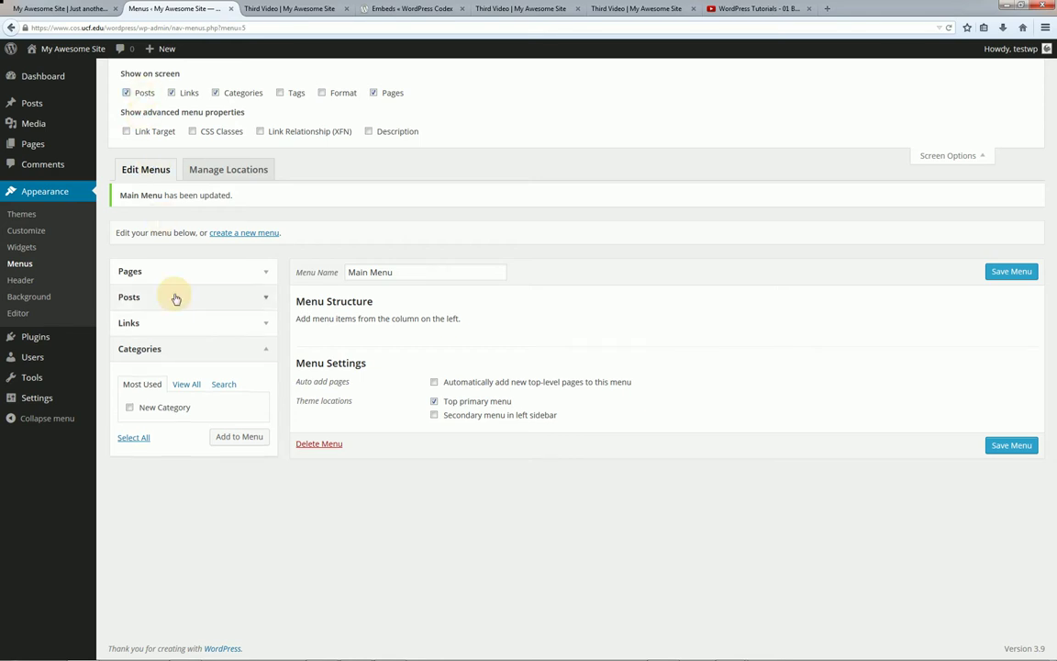
pyautogui.click(263, 302)
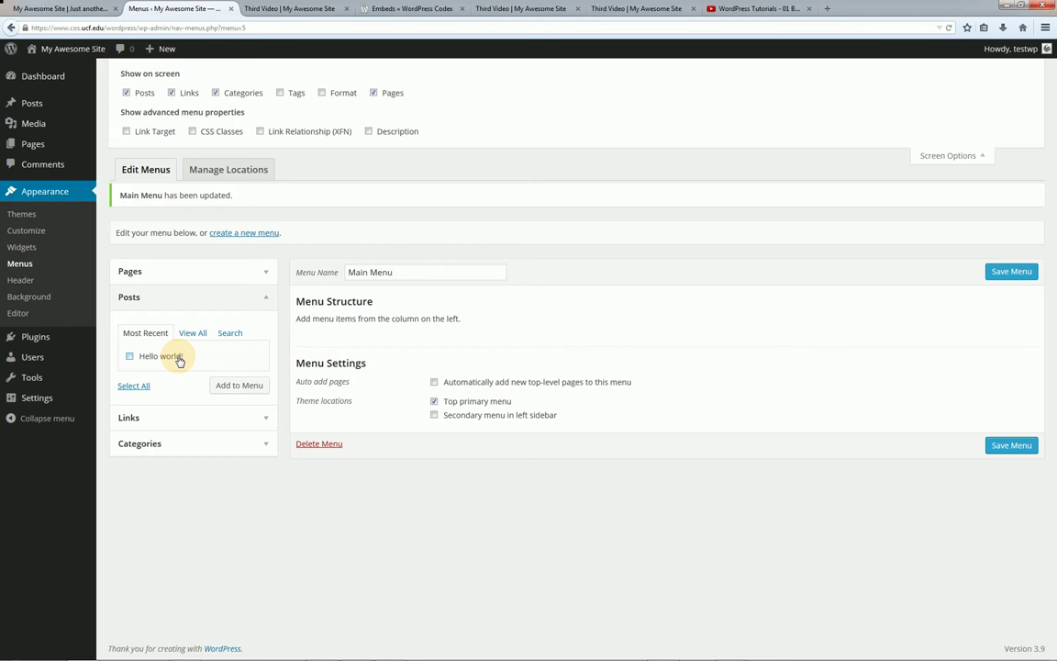
pyautogui.click(143, 94)
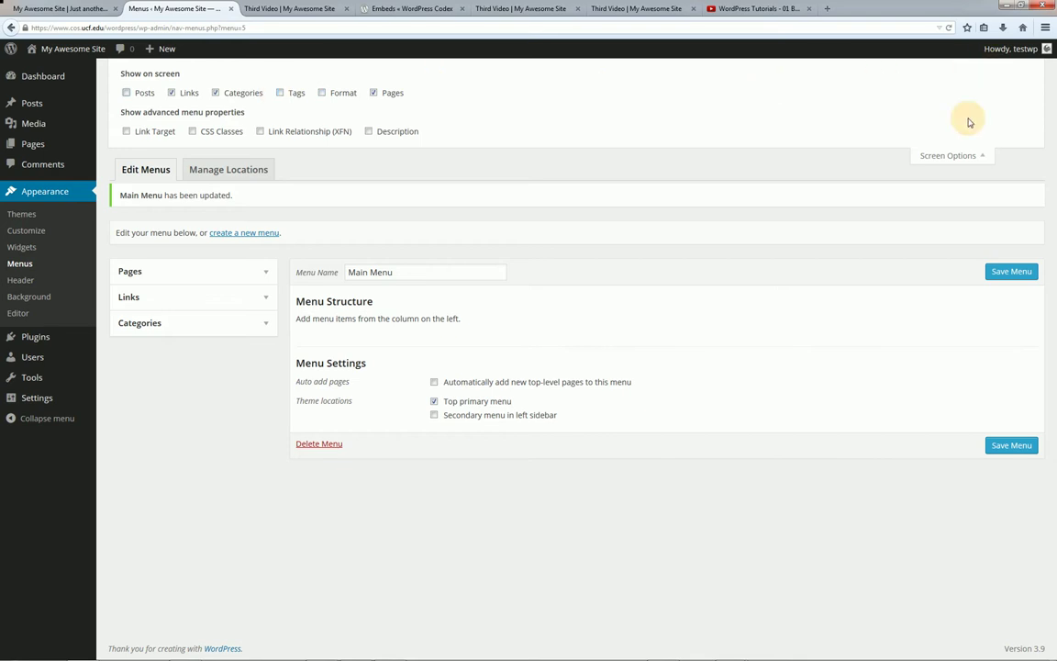
pyautogui.click(961, 158)
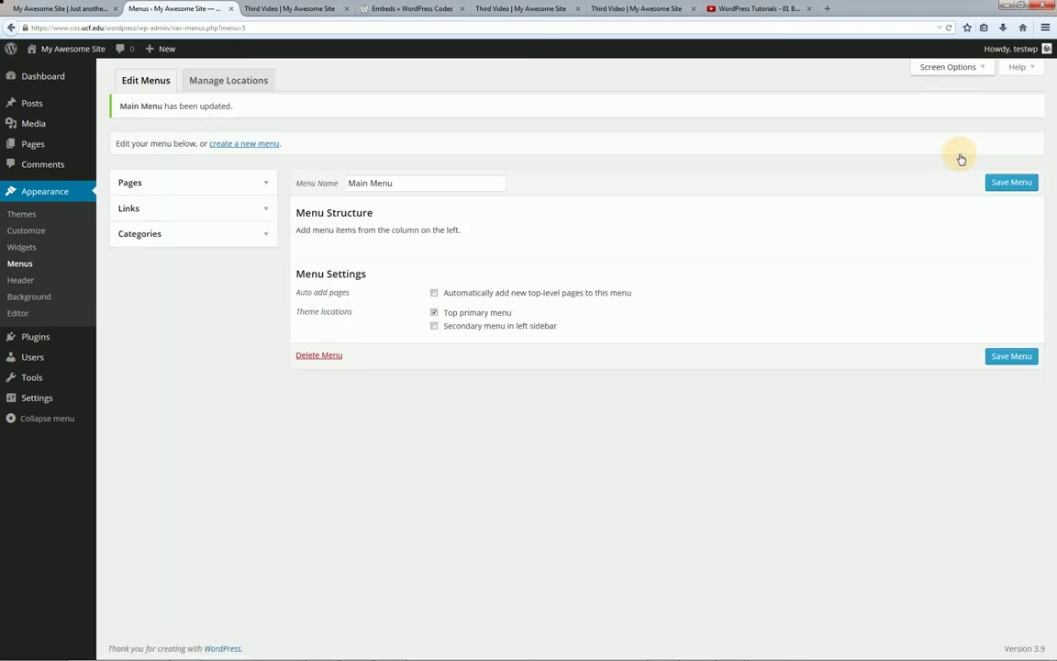
# - Add the Welcome page from the Pages list and place it first in Main Menu
pyautogui.click(264, 182)
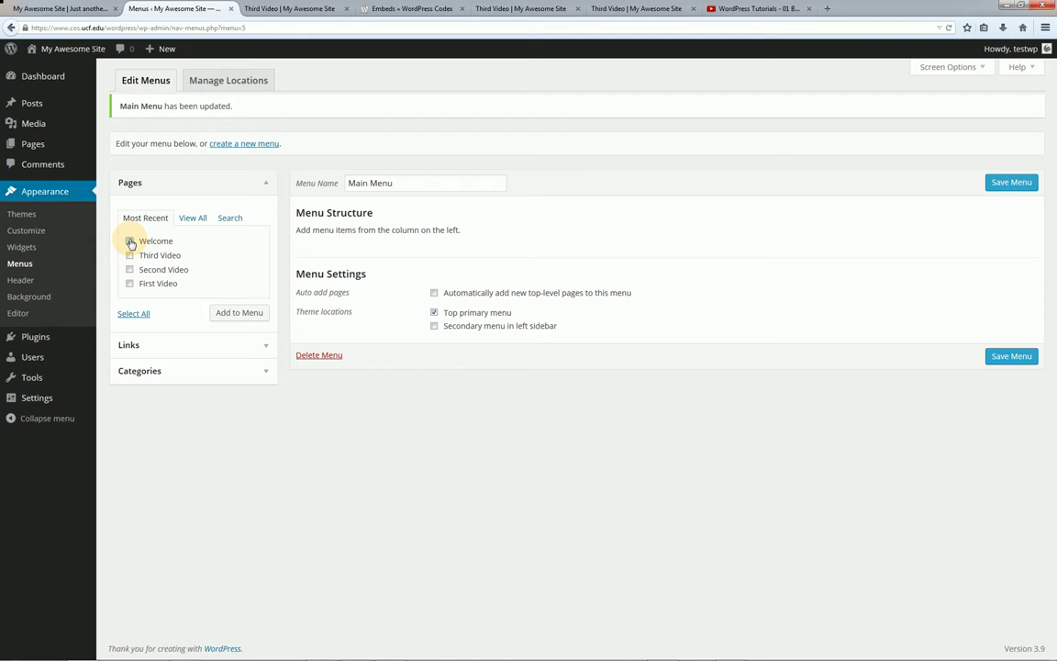
pyautogui.click(237, 312)
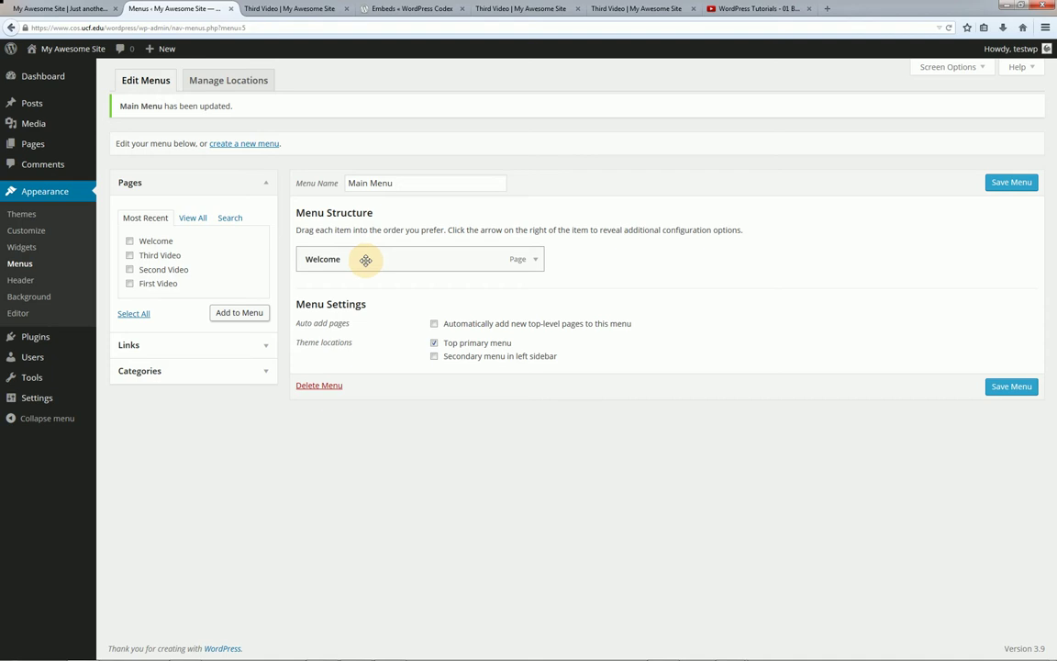
pyautogui.moveTo(366, 262)
pyautogui.mouseDown()
pyautogui.moveTo(365, 283)
pyautogui.moveTo(370, 248)
pyautogui.moveTo(370, 281)
pyautogui.moveTo(415, 277)
pyautogui.moveTo(365, 263)
pyautogui.mouseUp()
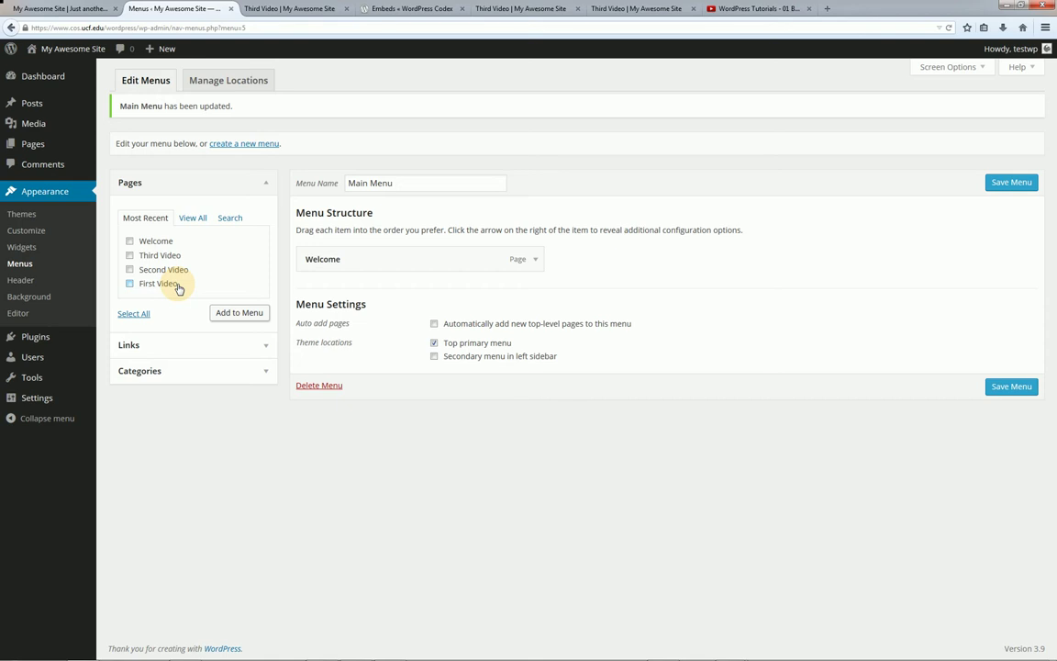
# - Add a custom link labelled 'Videos' with URL # to Main Menu and save the menu
pyautogui.click(202, 345)
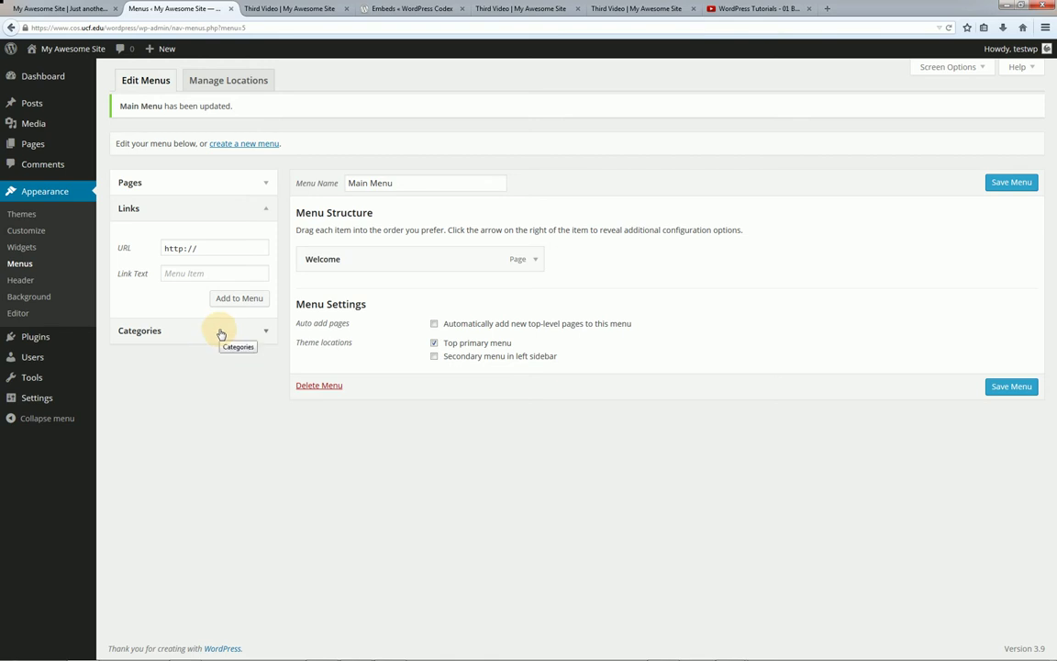
pyautogui.click(205, 246)
pyautogui.moveTo(205, 247); pyautogui.dragTo(159, 246)
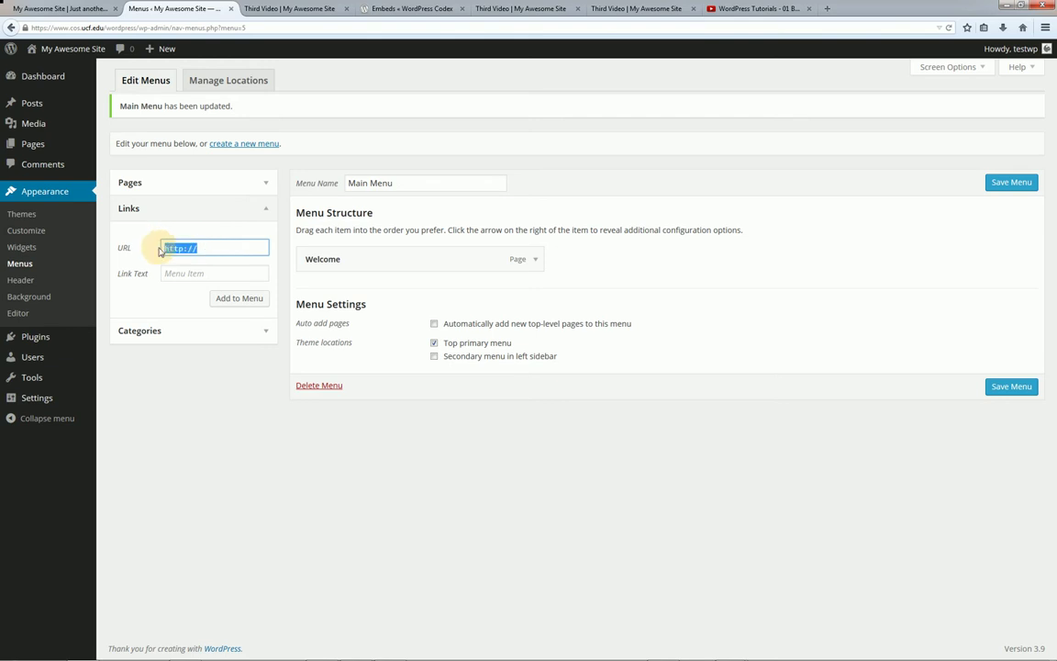
pyautogui.press('BackSpace')
pyautogui.write('#')
pyautogui.click(183, 274)
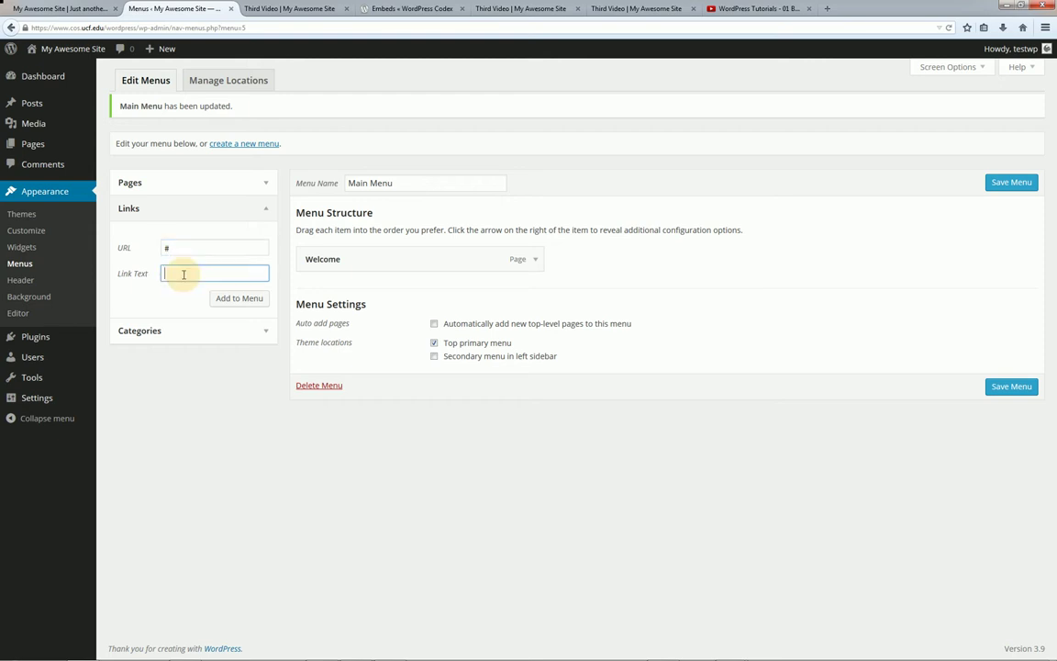
pyautogui.write('Videos')
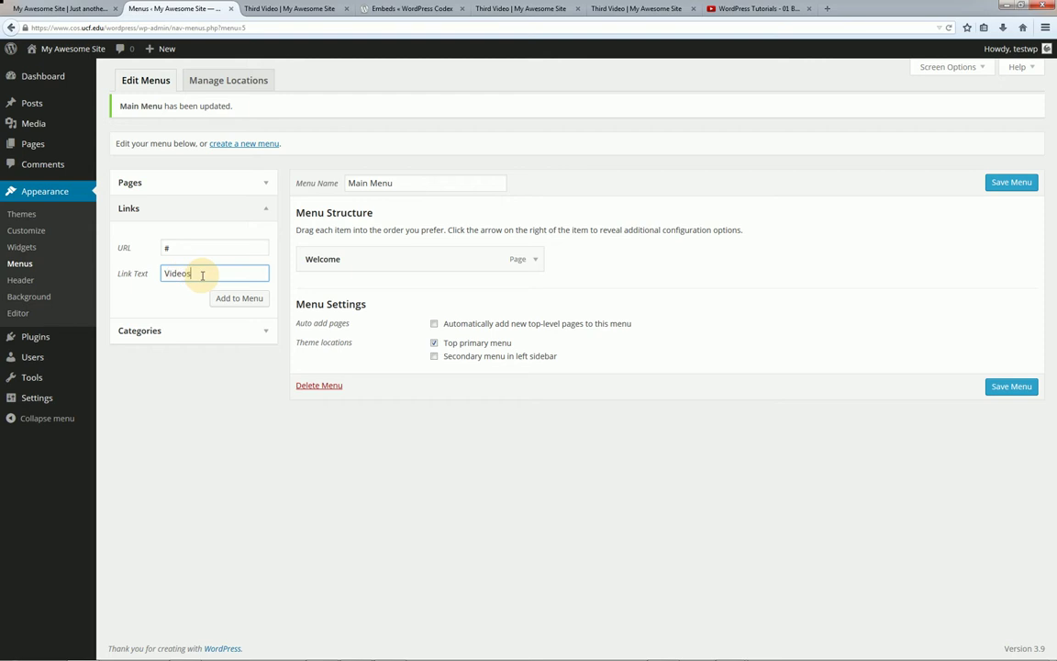
pyautogui.click(229, 301)
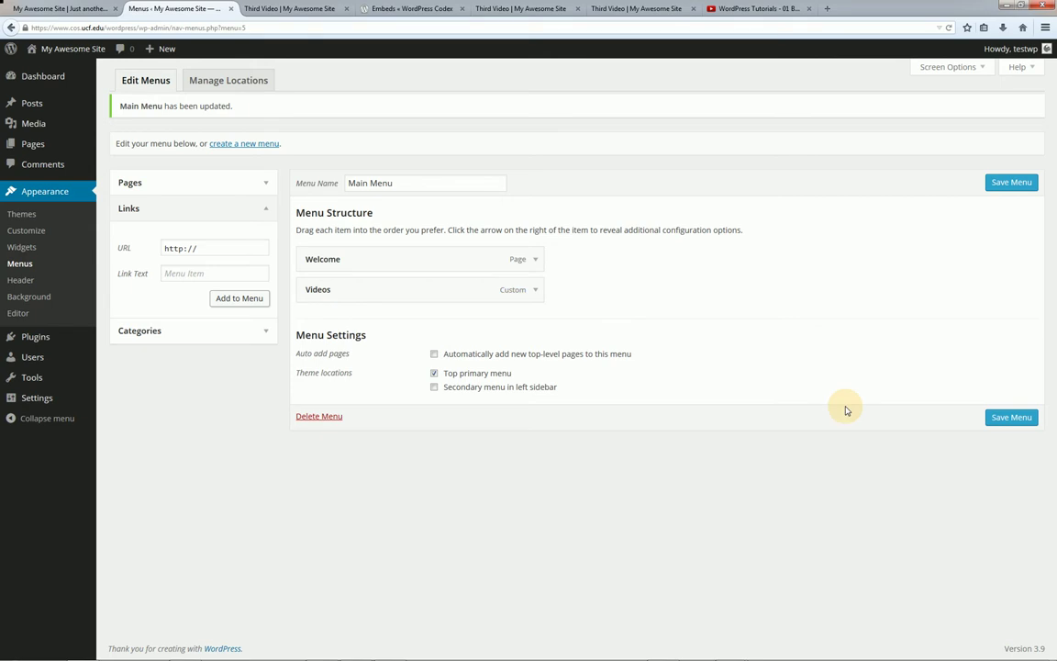
pyautogui.click(1005, 421)
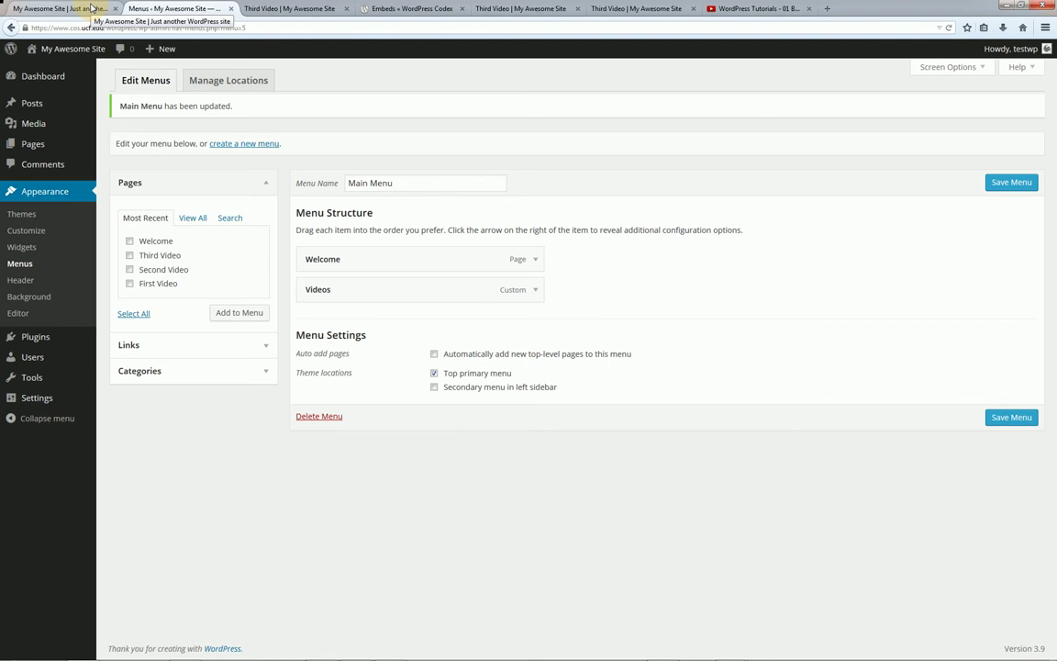
pyautogui.click(93, 8)
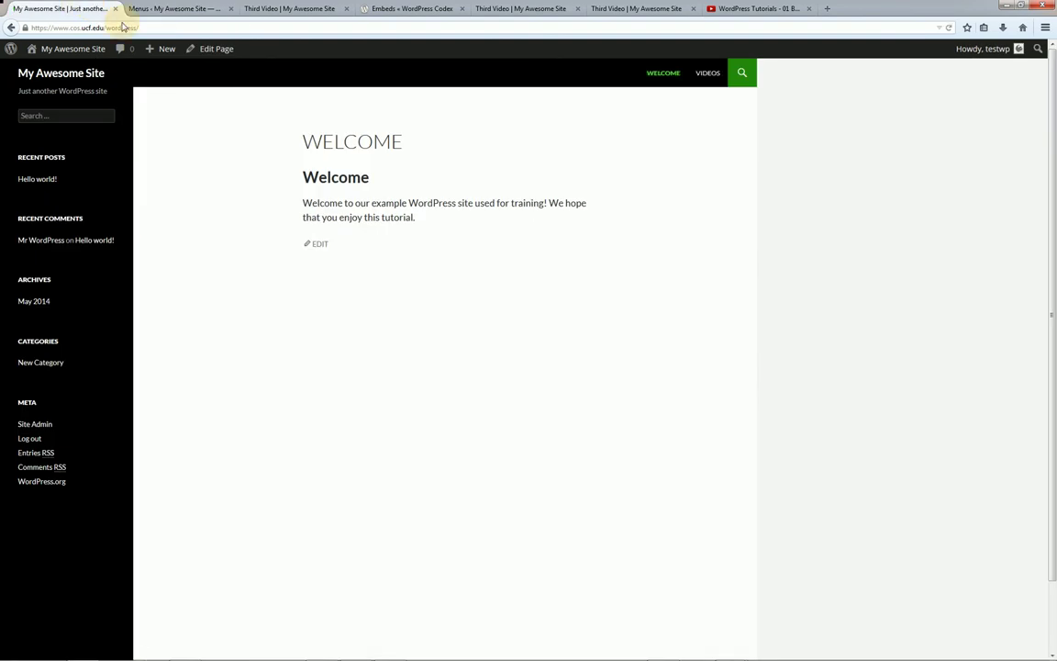
pyautogui.click(706, 82)
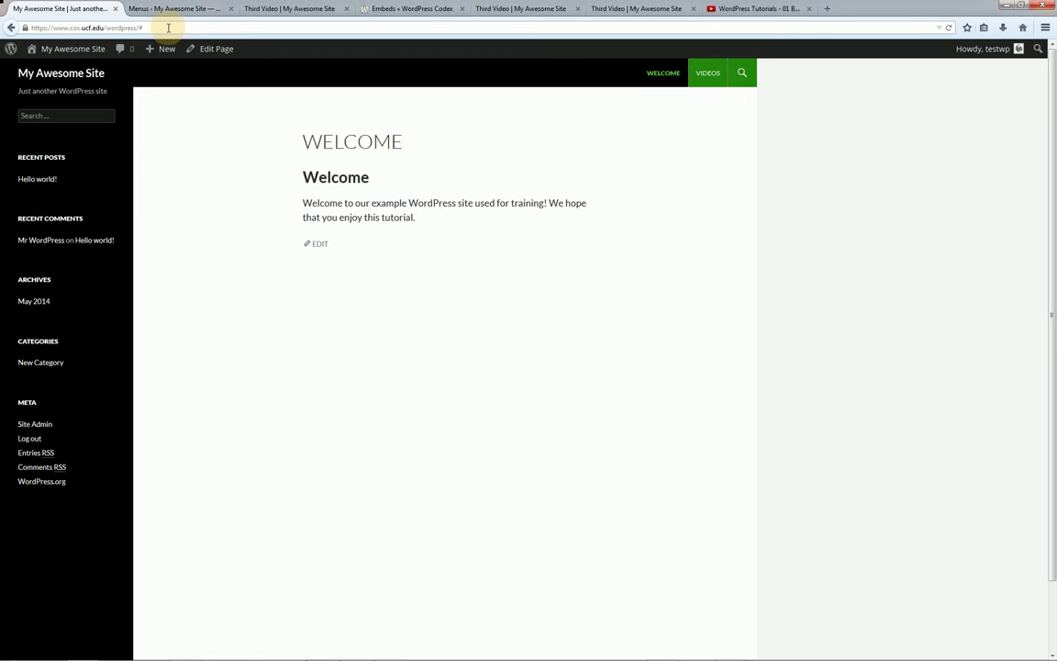
pyautogui.click(163, 8)
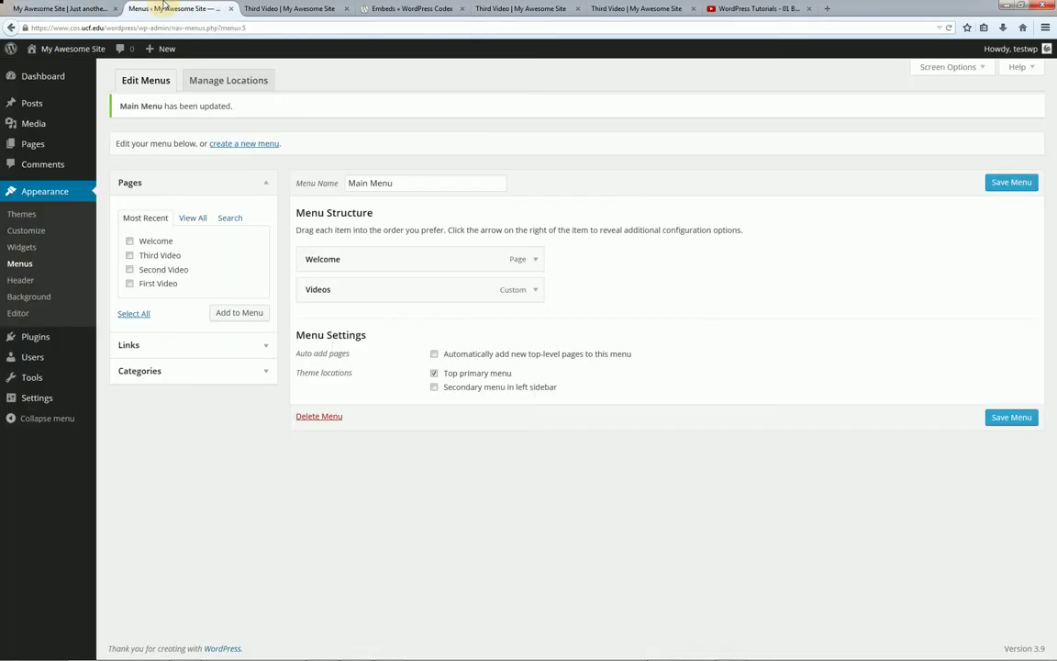
# - Add the First, Third and Second Video pages to Main Menu
pyautogui.click(157, 257)
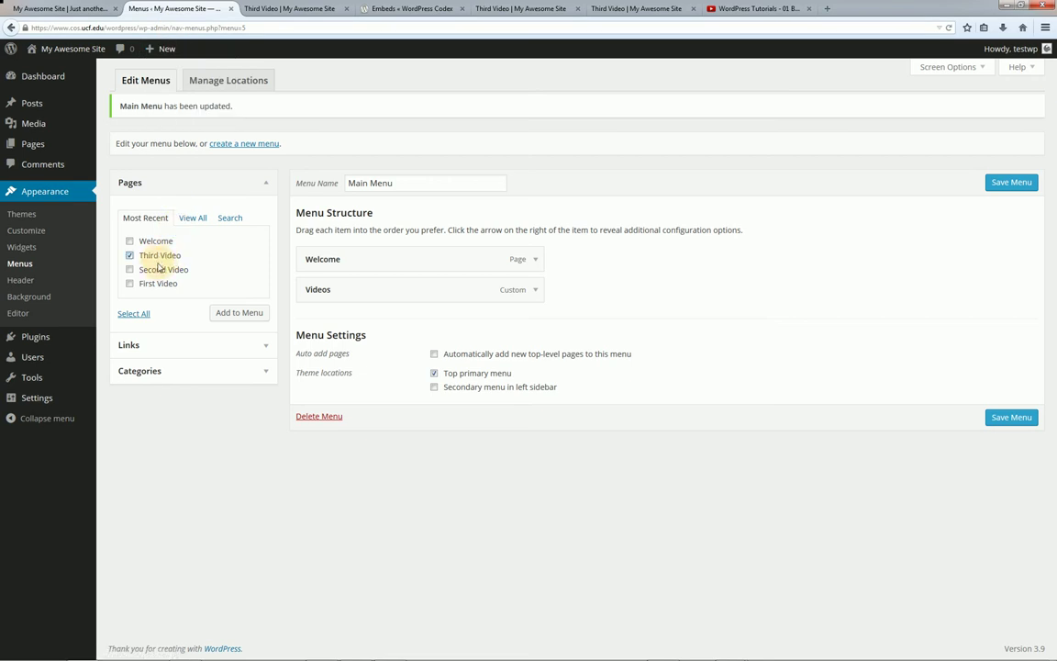
pyautogui.click(159, 270)
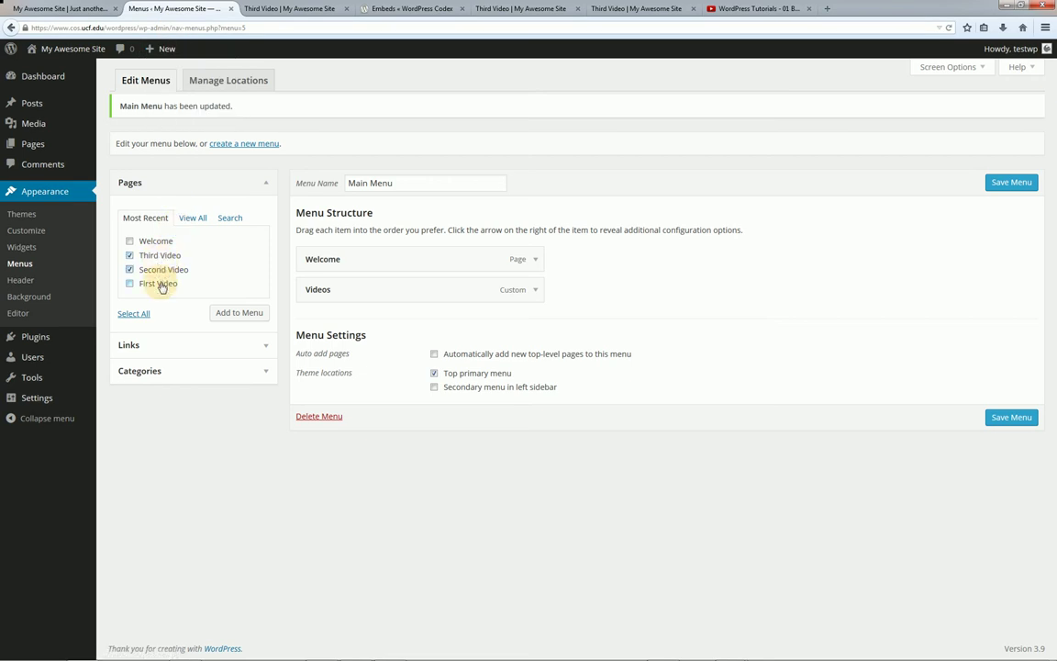
pyautogui.click(161, 284)
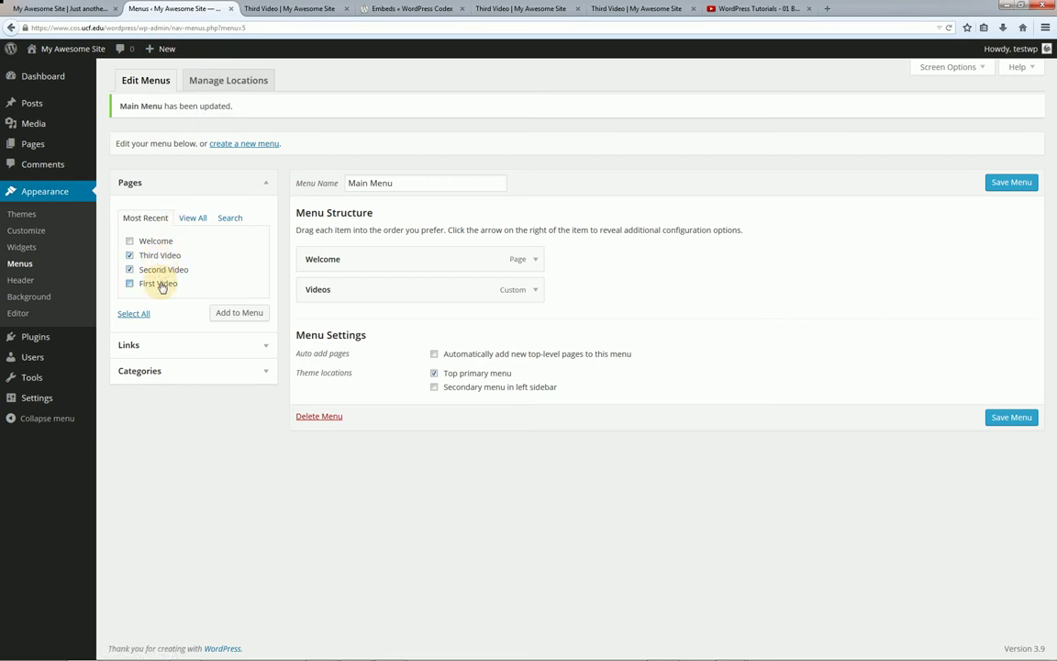
pyautogui.click(240, 315)
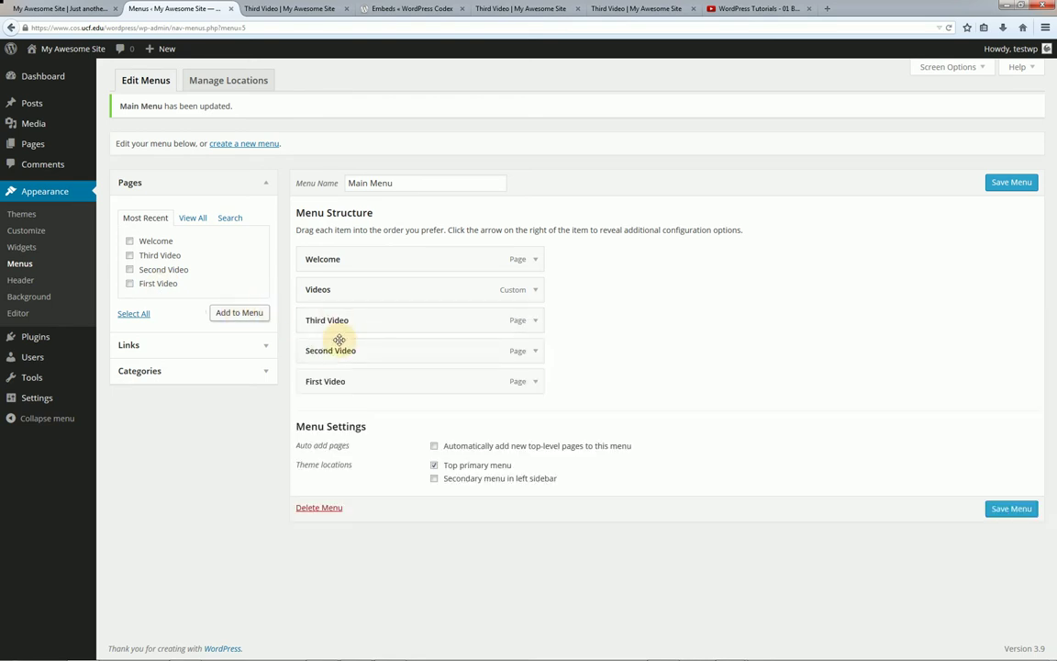
# - Move First Video directly below Videos, save the menu, and view the front page
pyautogui.moveTo(356, 383); pyautogui.dragTo(355, 324)
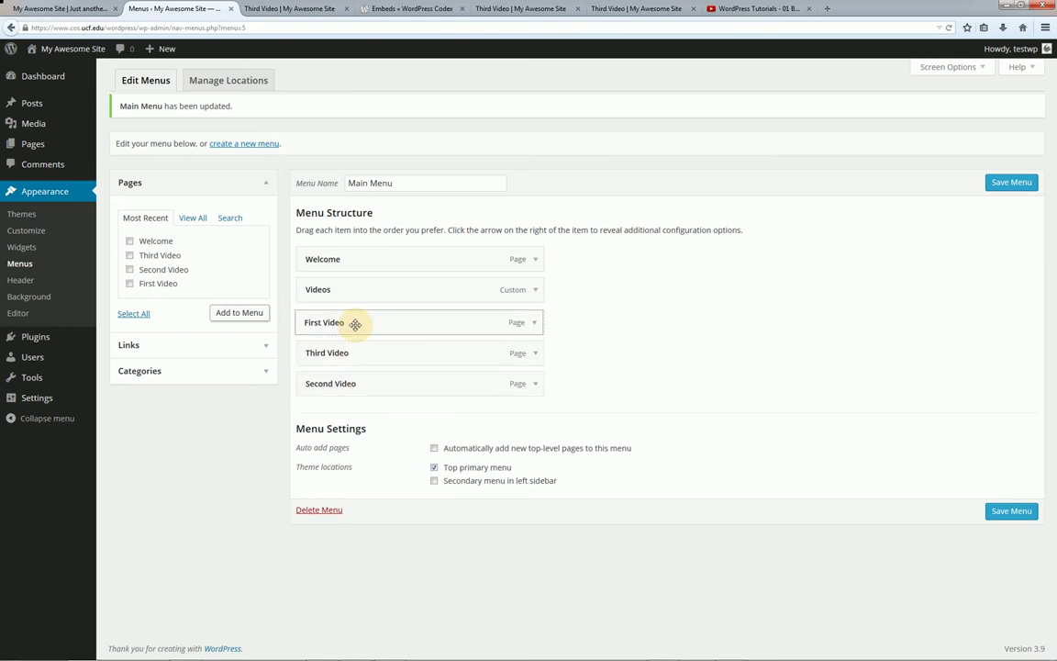
pyautogui.moveTo(355, 324); pyautogui.dragTo(361, 324)
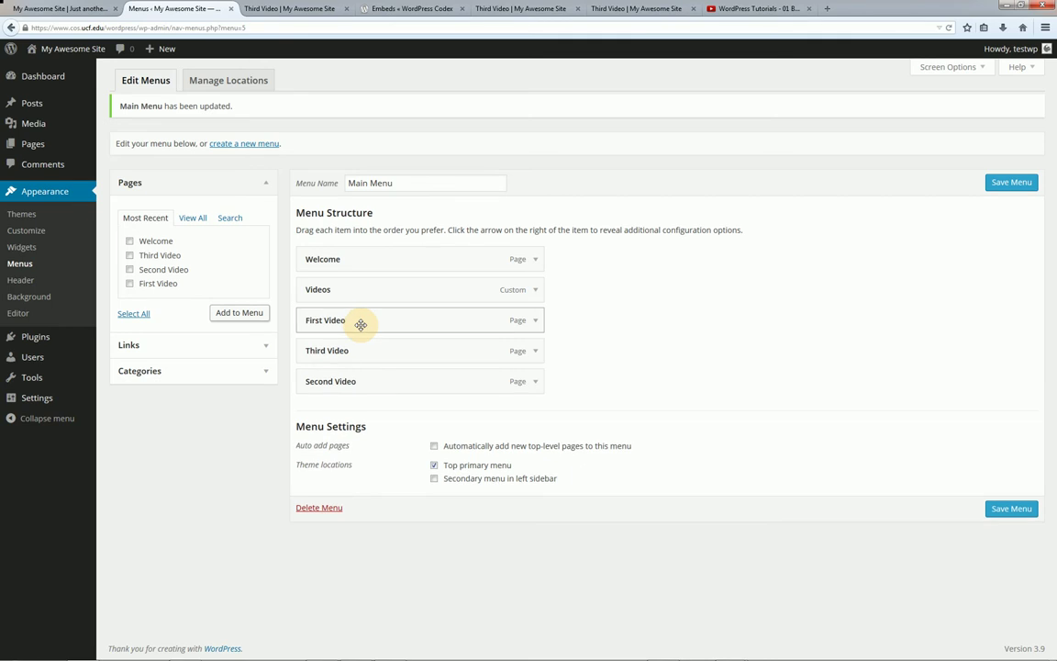
pyautogui.click(1002, 187)
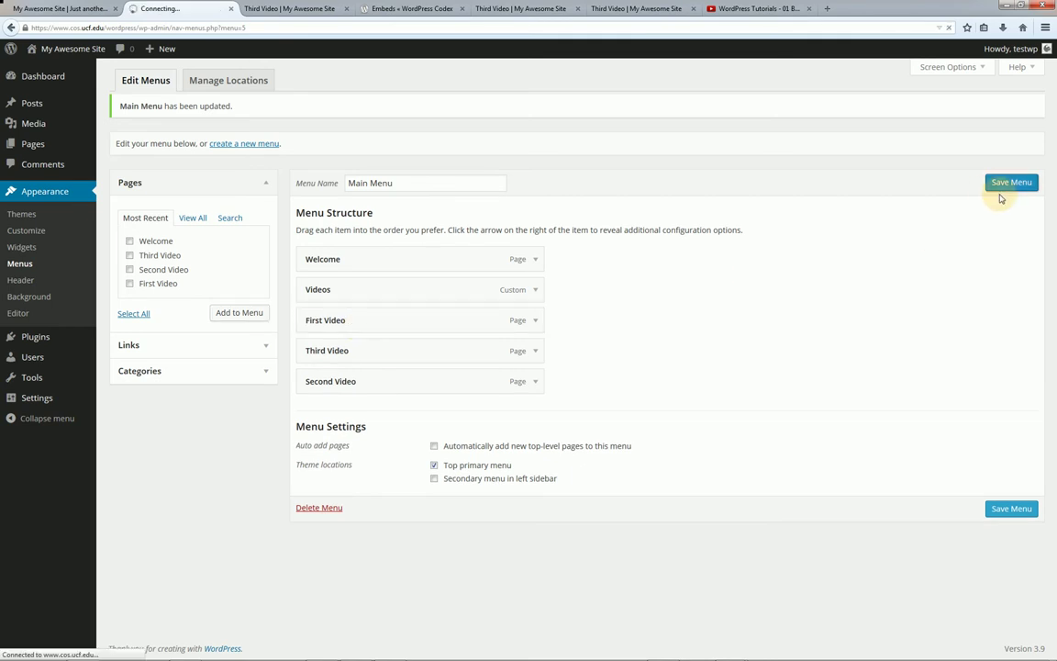
pyautogui.click(45, 8)
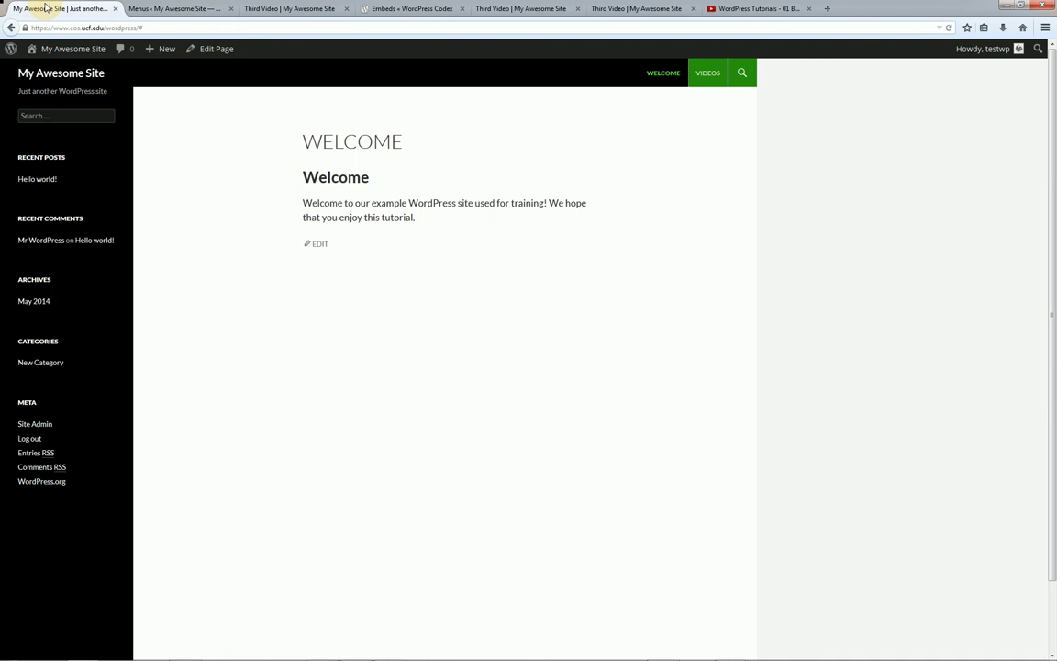
# - Reload the live site to see the new video links, then return to the menu editor
pyautogui.press('F5')
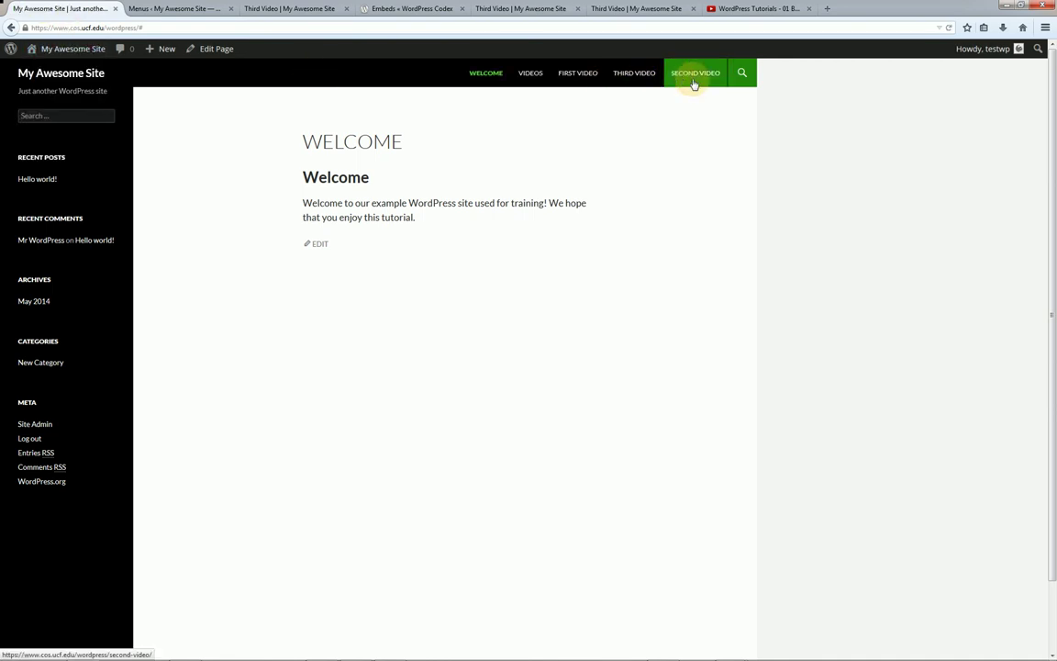
pyautogui.click(142, 8)
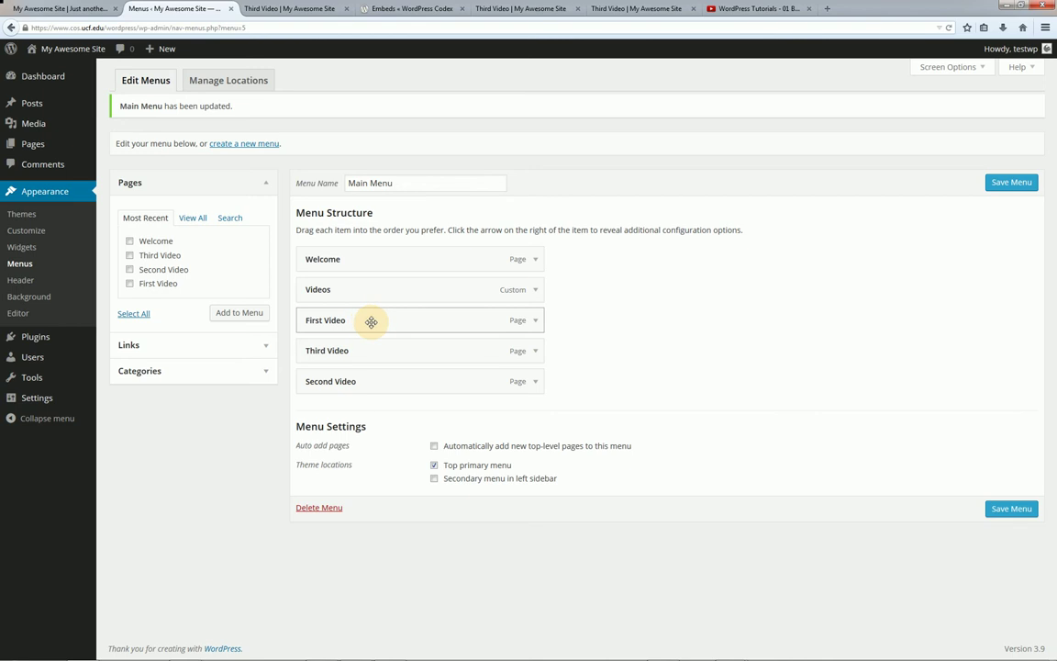
# - Indent the video pages as sub items under Videos, save Main Menu, and view the front page
pyautogui.moveTo(367, 322); pyautogui.dragTo(394, 324)
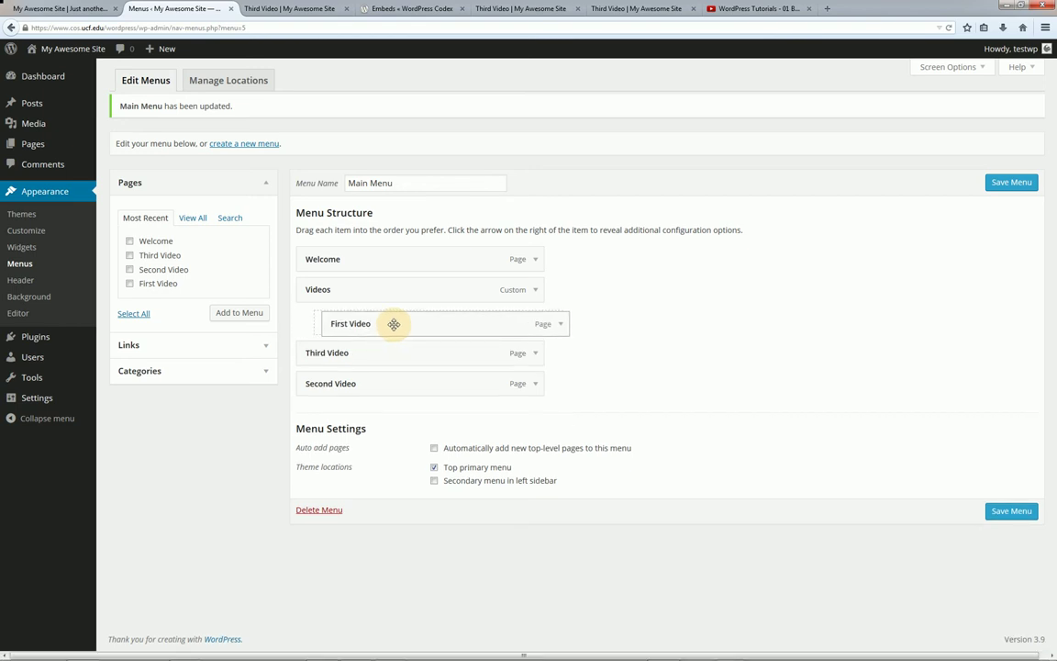
pyautogui.moveTo(394, 324); pyautogui.dragTo(394, 322)
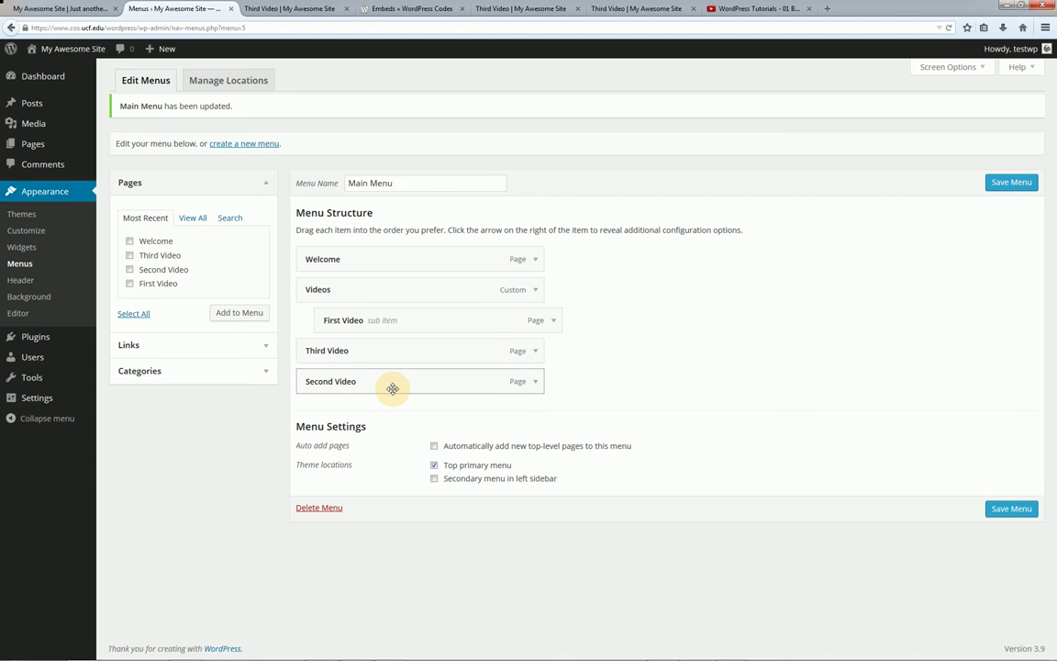
pyautogui.moveTo(393, 388); pyautogui.dragTo(443, 361)
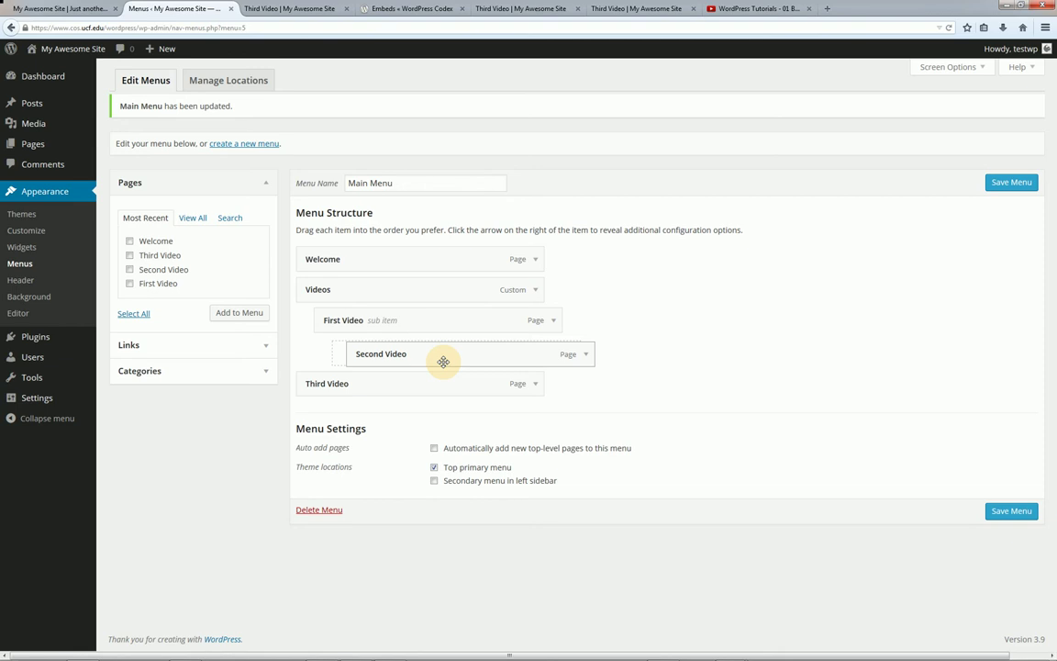
pyautogui.moveTo(444, 361)
pyautogui.mouseDown()
pyautogui.moveTo(415, 359)
pyautogui.moveTo(435, 381)
pyautogui.mouseUp()
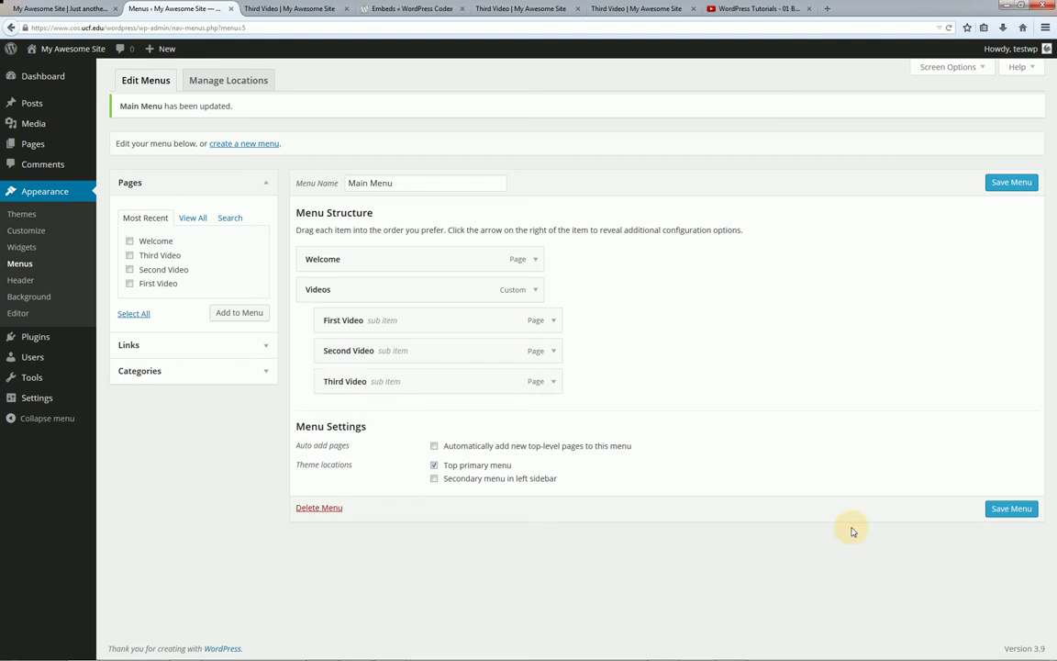
pyautogui.click(991, 510)
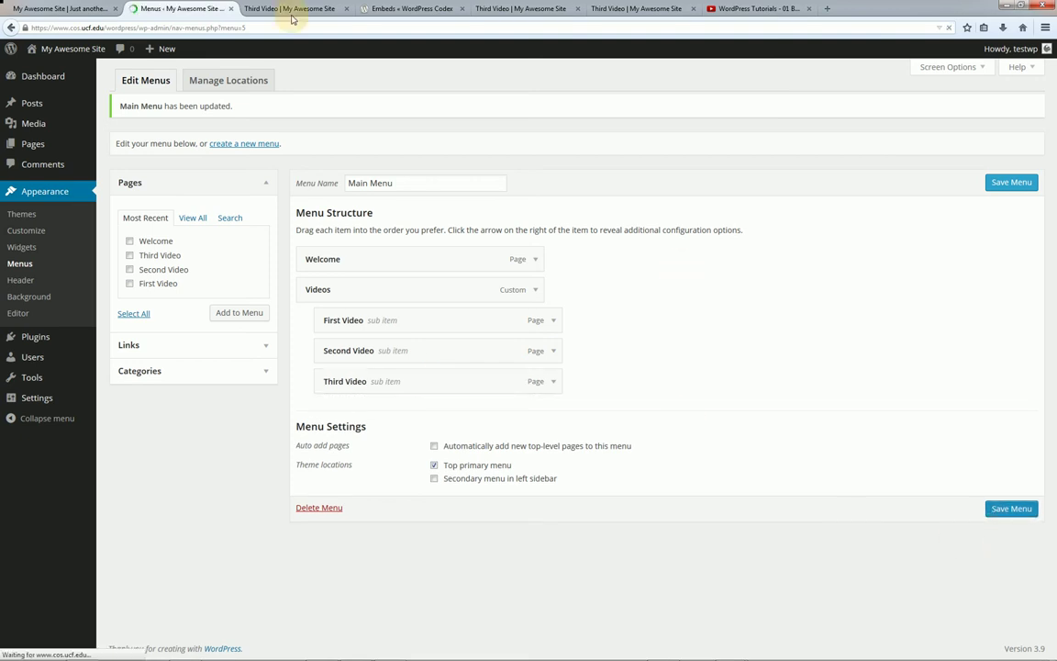
pyautogui.click(87, 8)
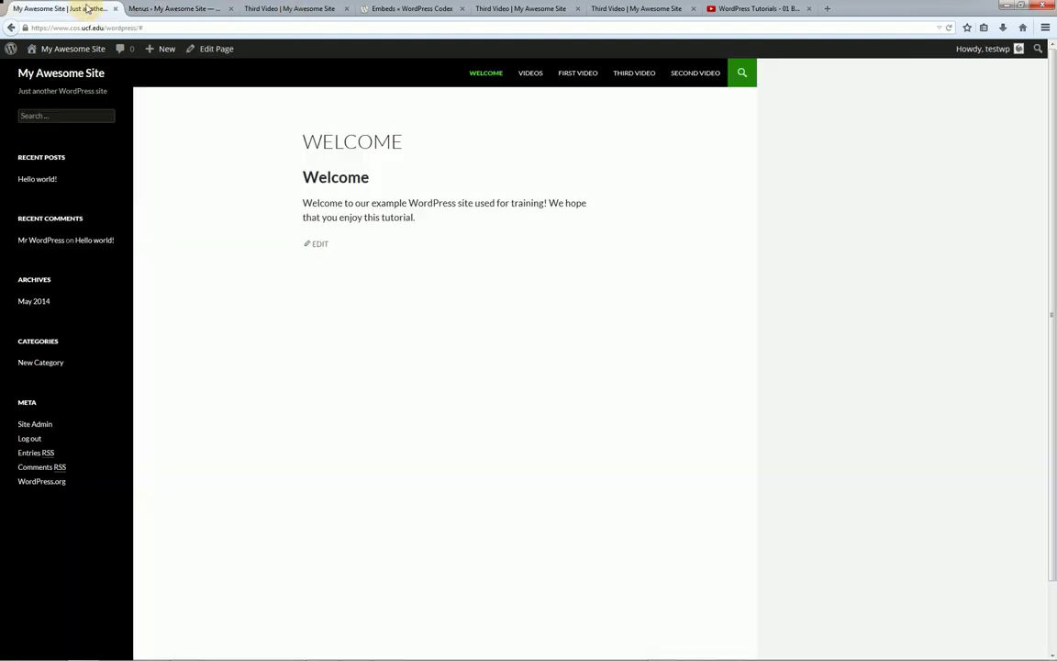
pyautogui.press('F5')
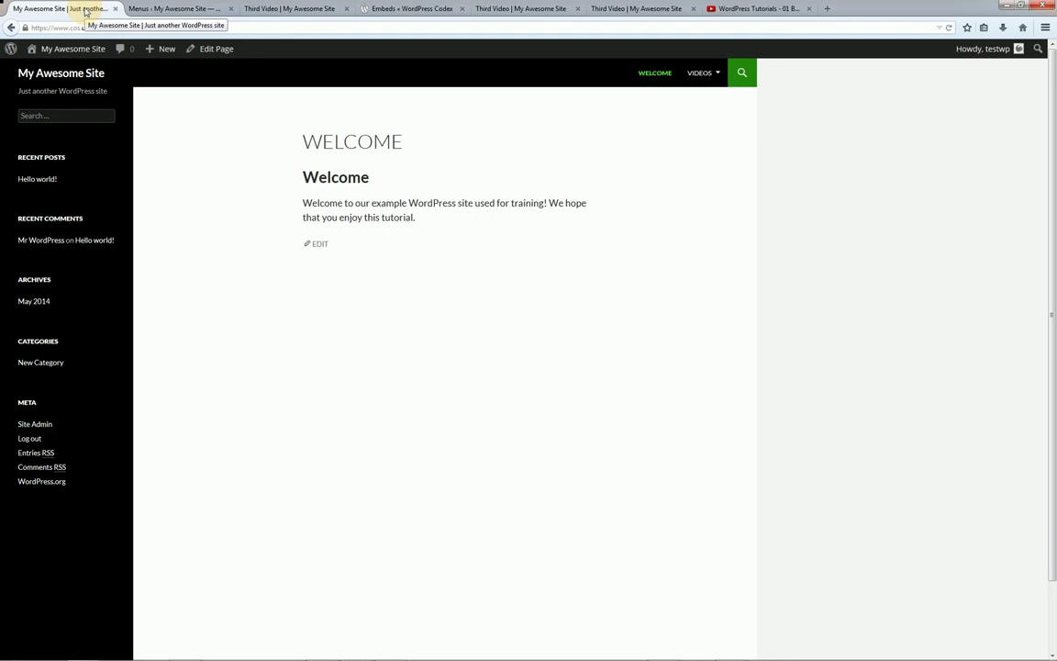
pyautogui.moveTo(702, 81)
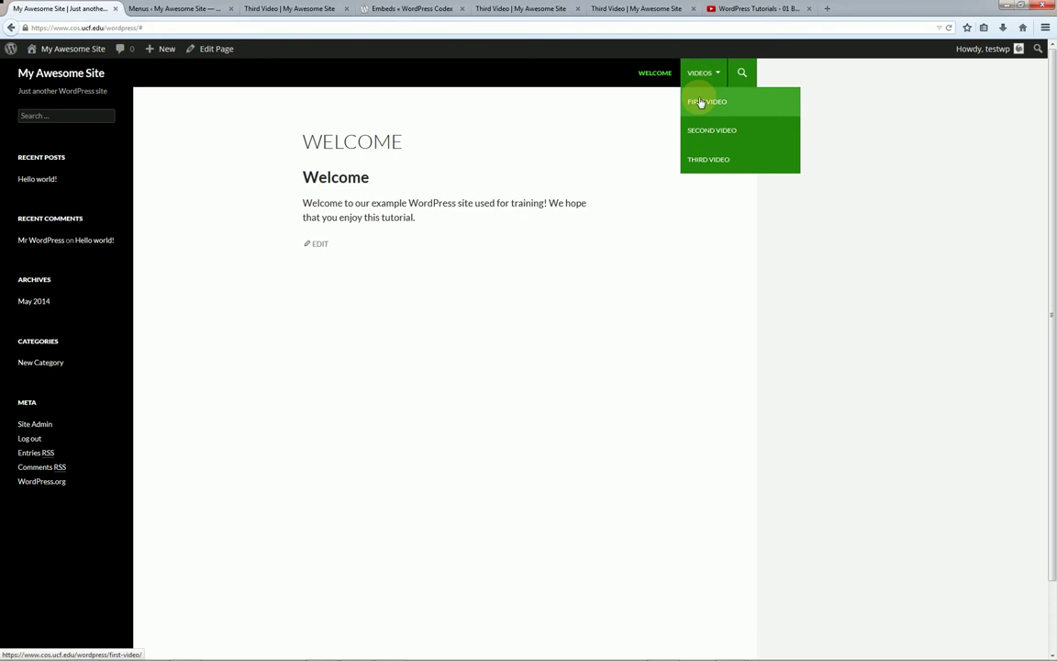
pyautogui.click(700, 102)
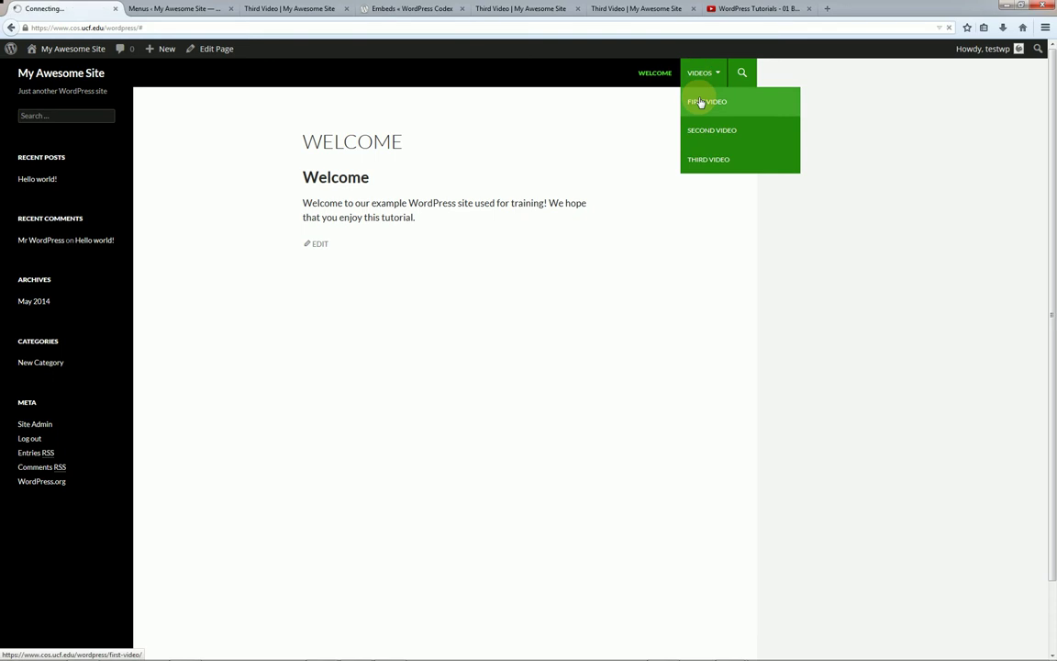
pyautogui.click(652, 78)
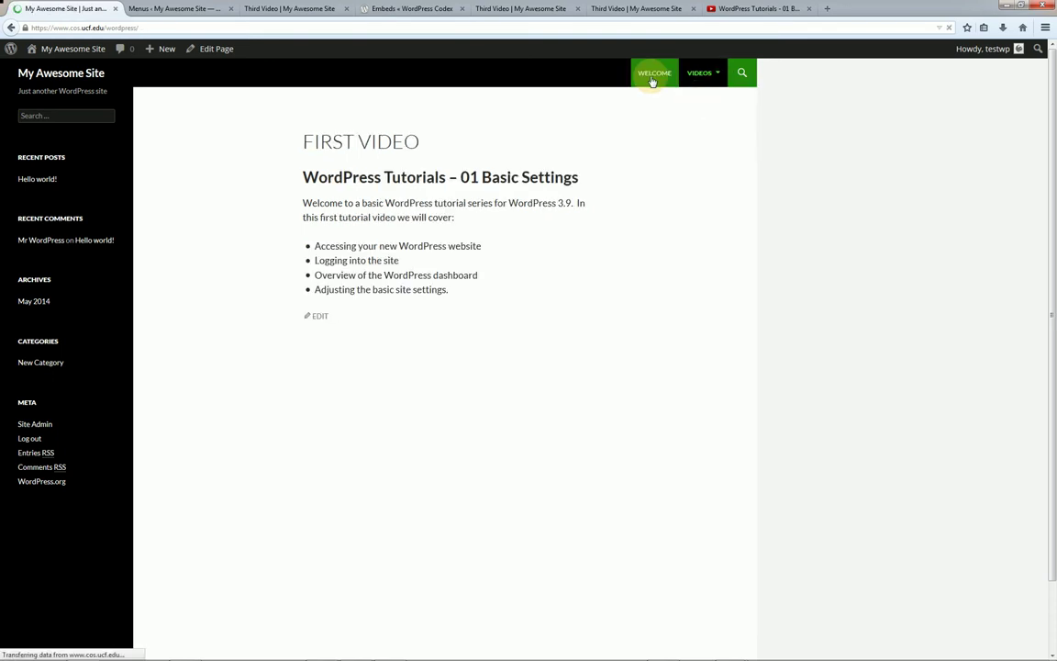
pyautogui.click(702, 79)
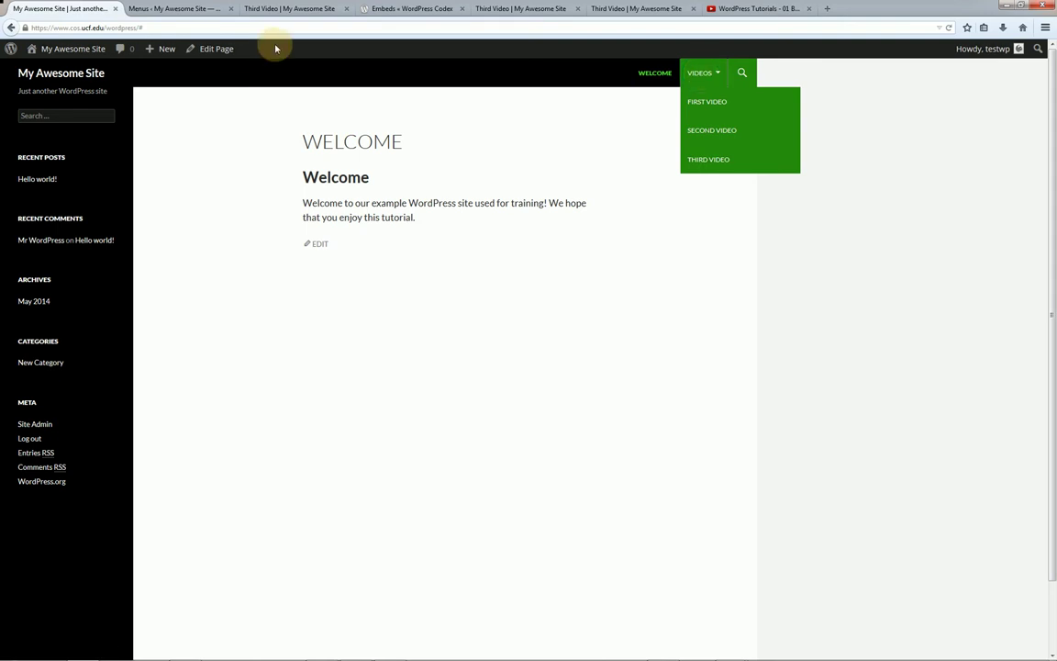
pyautogui.click(195, 9)
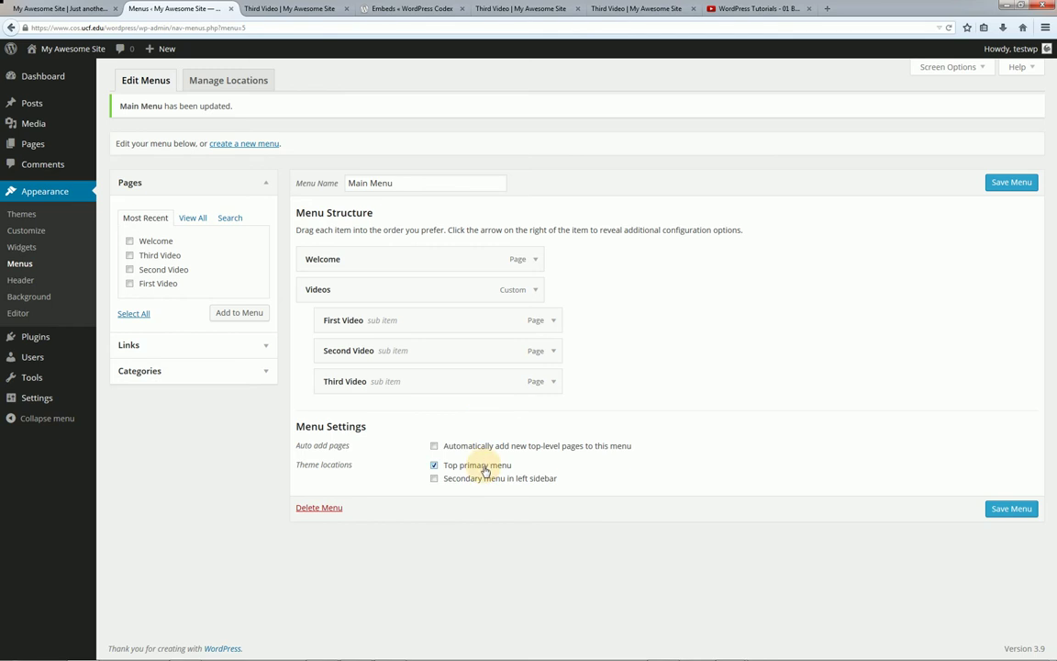
# - Create a new menu named 'Main Menu Backup'
pyautogui.click(269, 144)
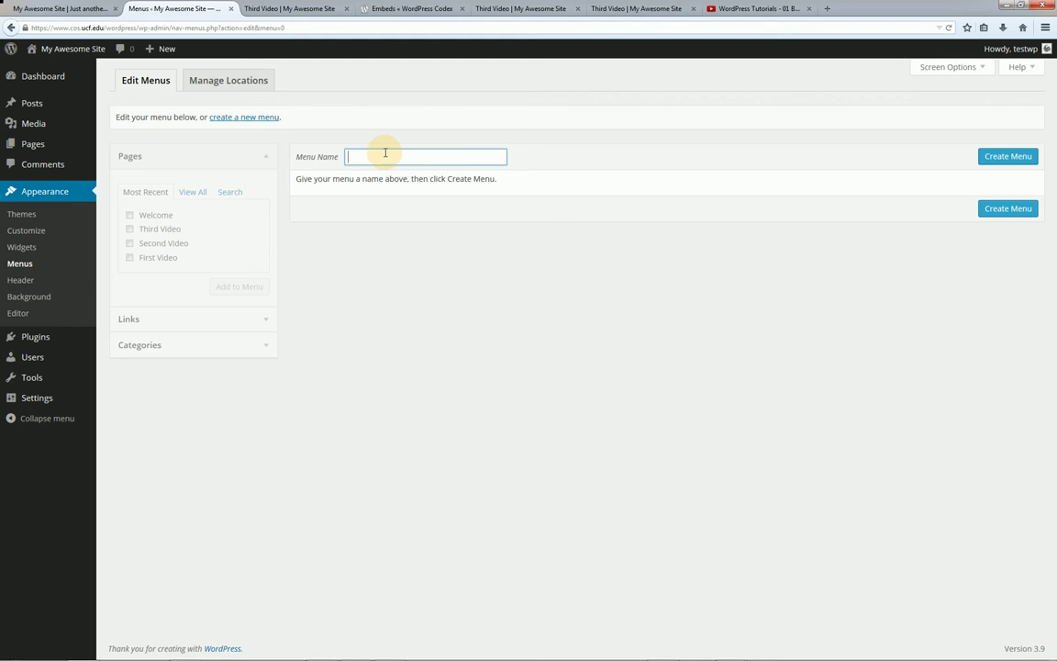
pyautogui.write('Main Menu Backup')
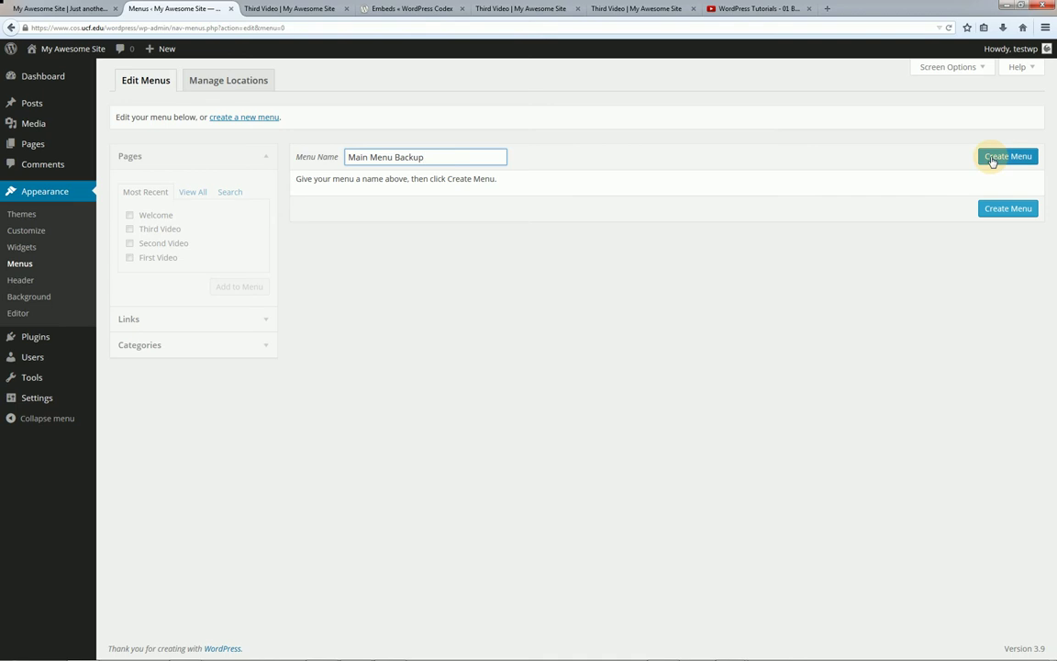
pyautogui.click(991, 158)
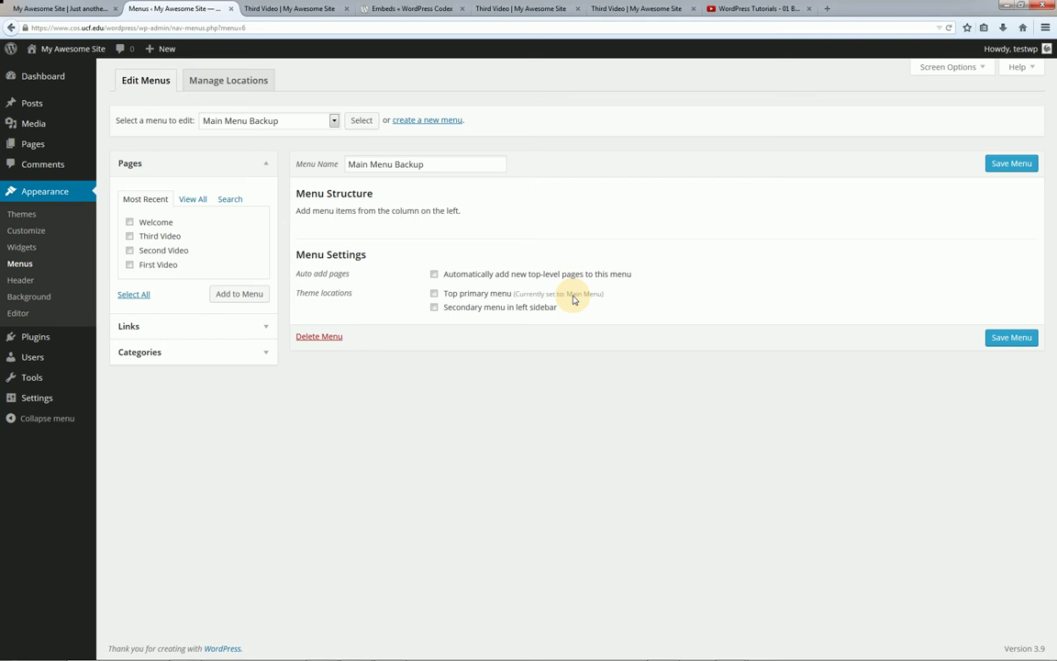
# - Assign Main Menu Backup to Top primary menu, save, and reload the live site
pyautogui.click(464, 293)
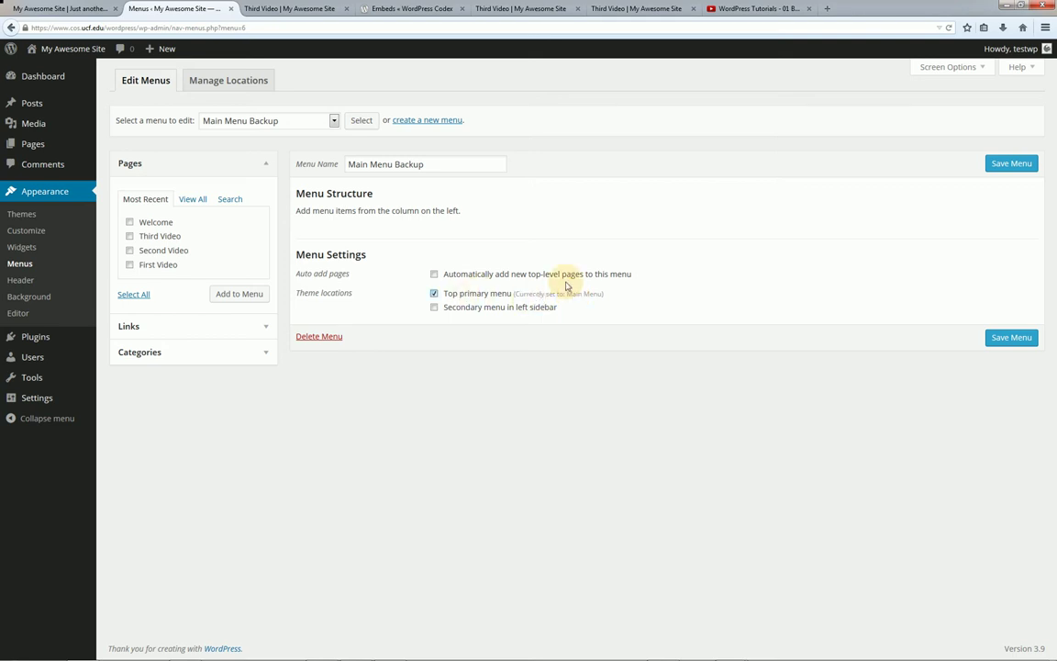
pyautogui.click(1012, 164)
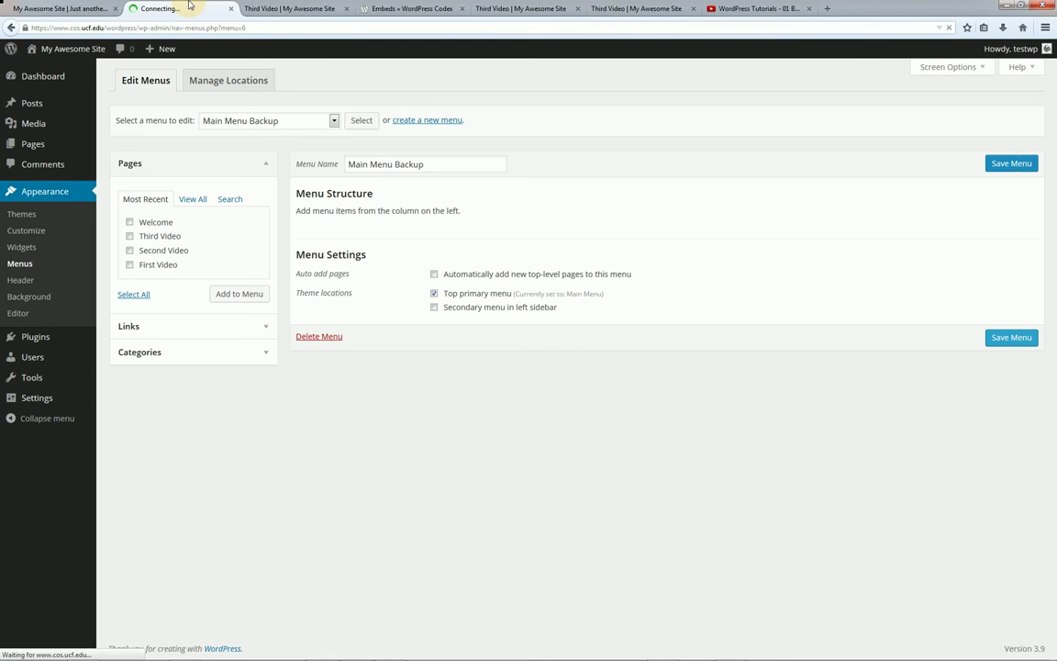
pyautogui.click(71, 9)
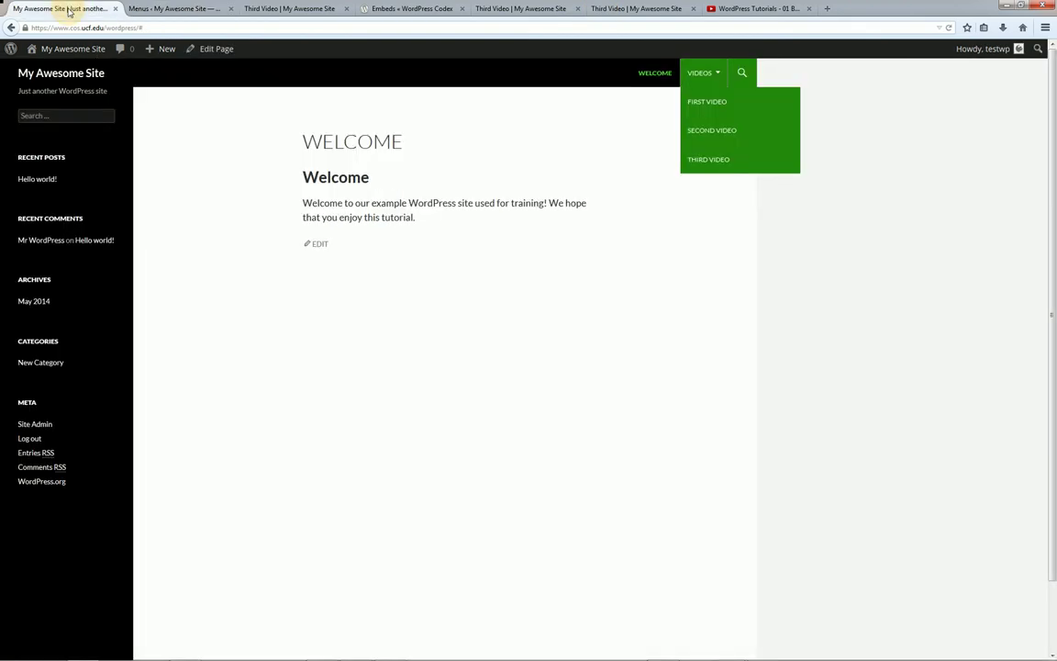
pyautogui.press('F5')
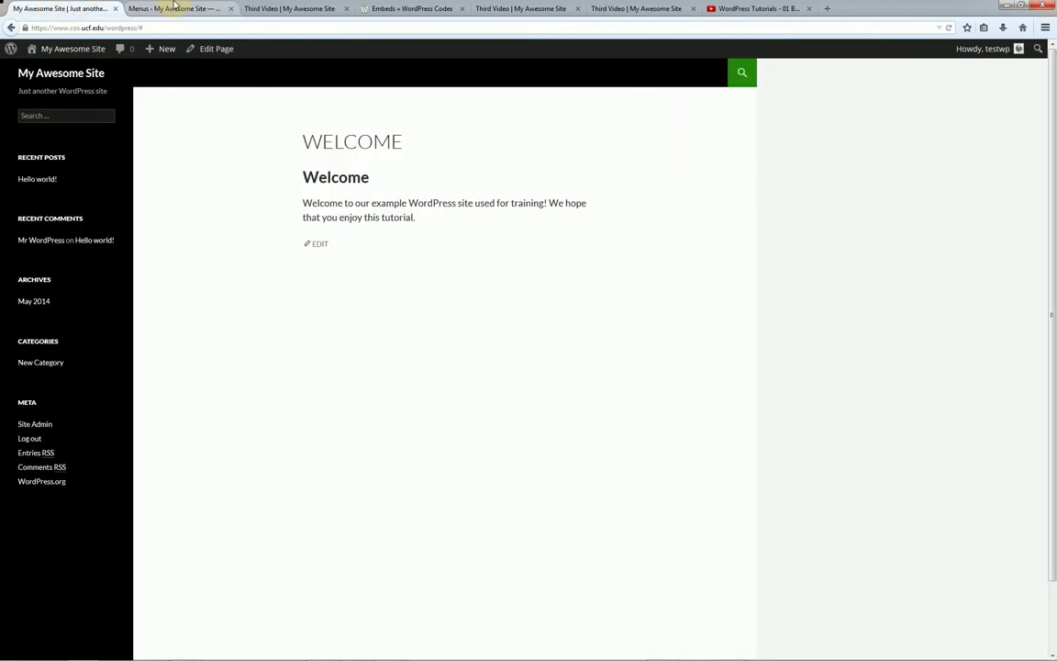
# - Remove Main Menu Backup from the Top primary menu location and save it
pyautogui.click(175, 7)
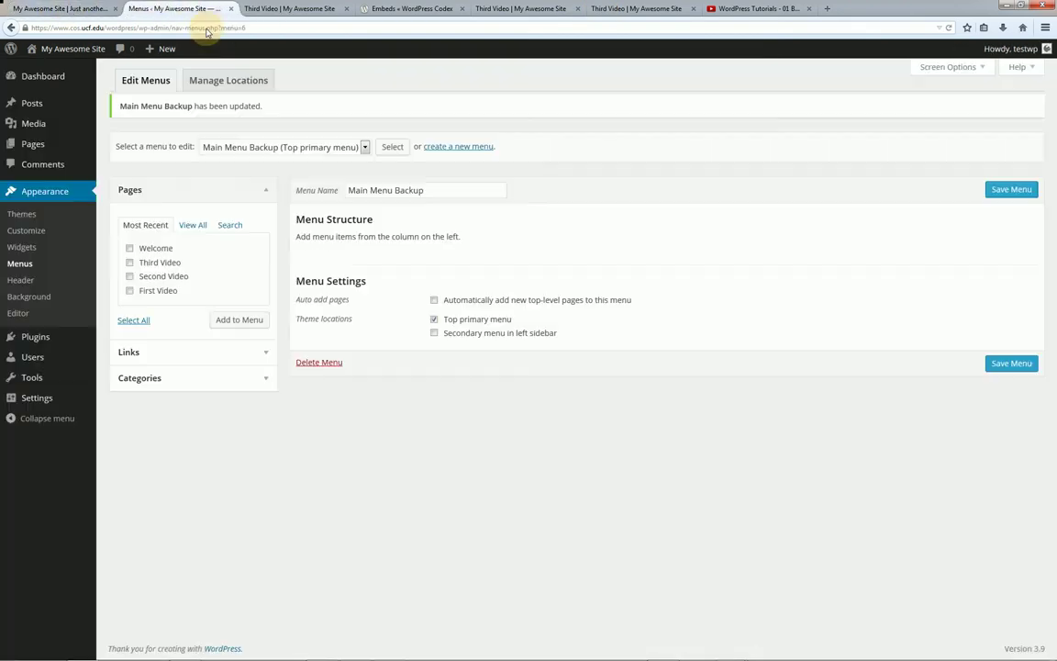
pyautogui.click(484, 318)
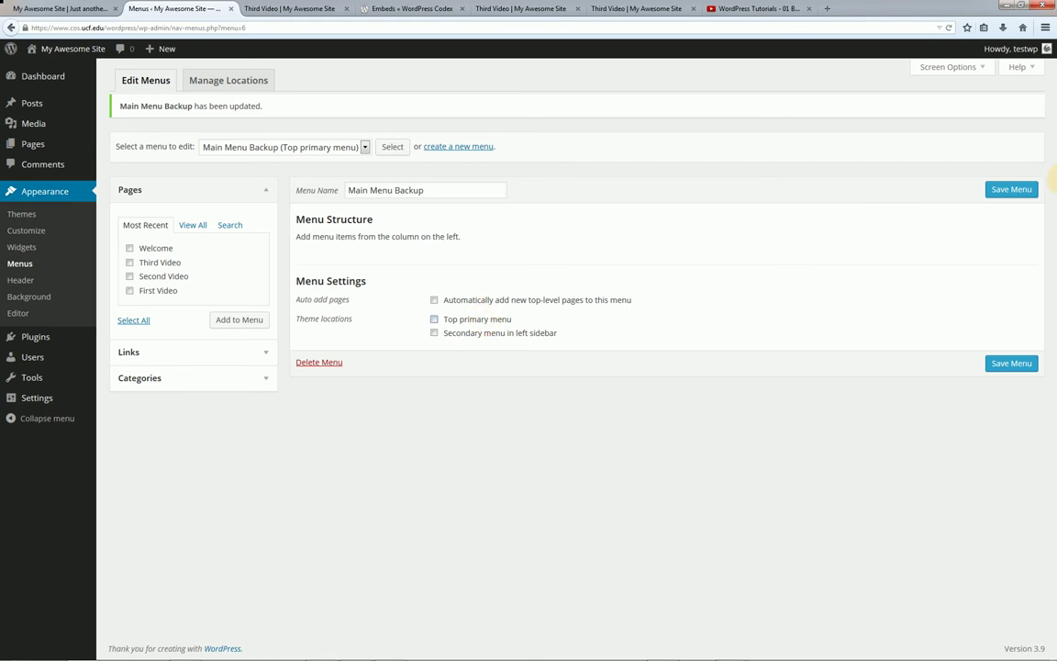
pyautogui.click(1028, 189)
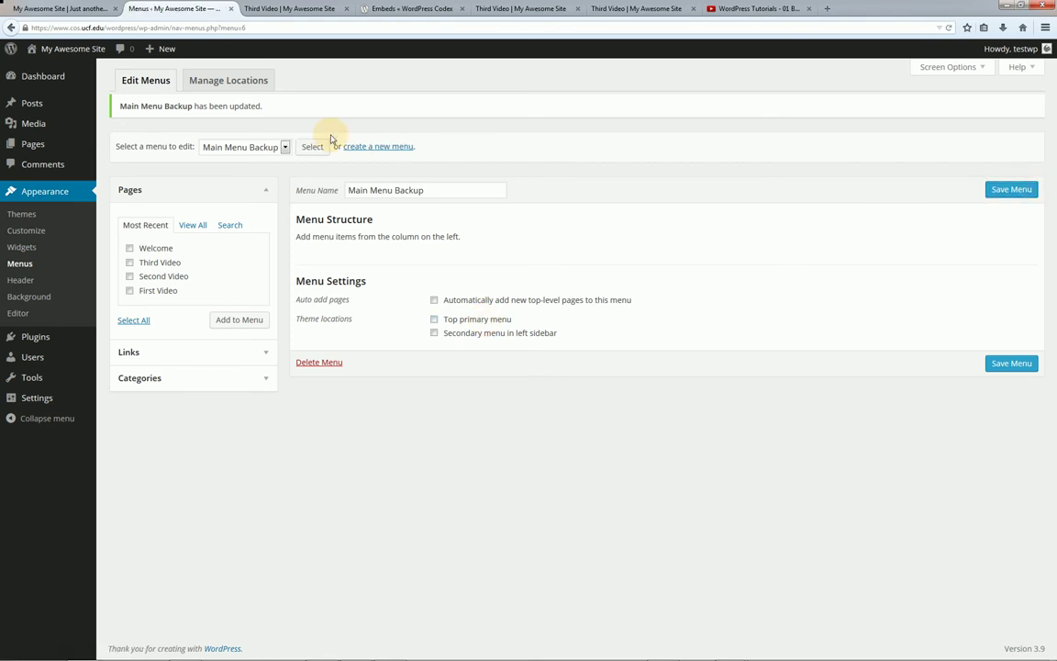
# - Load Main Menu, assign it to Top primary menu, save, and check the live site
pyautogui.click(262, 148)
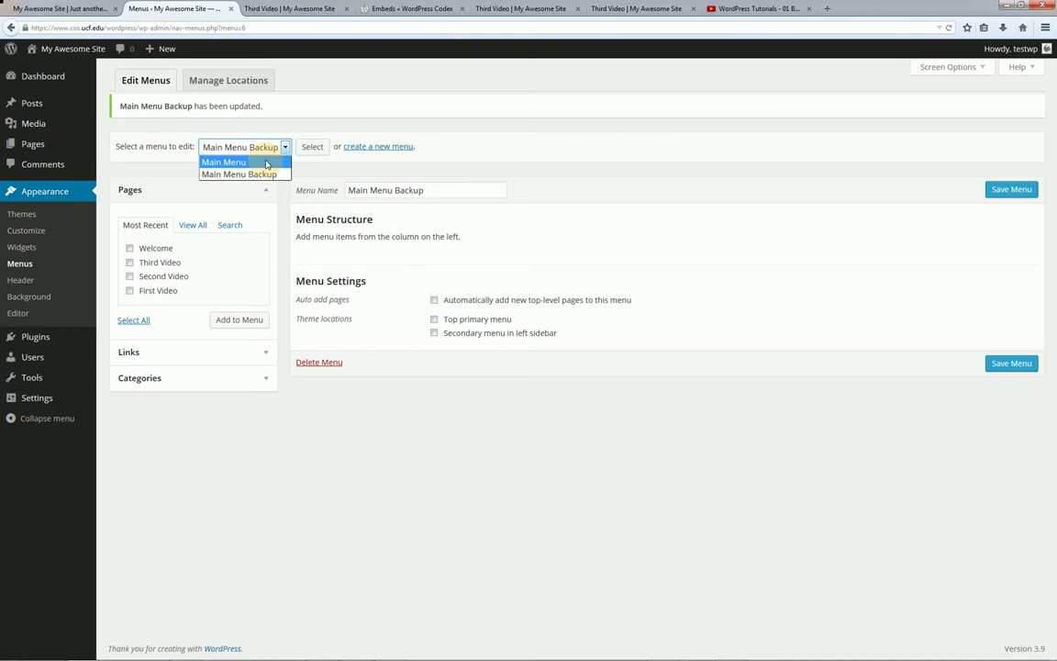
pyautogui.click(267, 163)
pyautogui.click(312, 151)
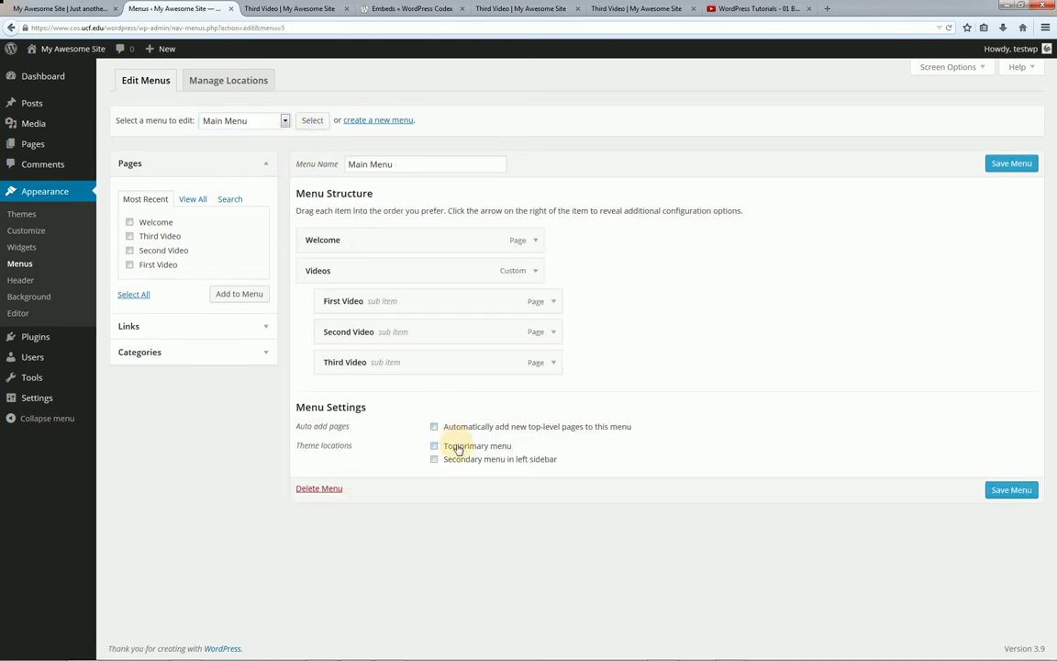
pyautogui.click(434, 446)
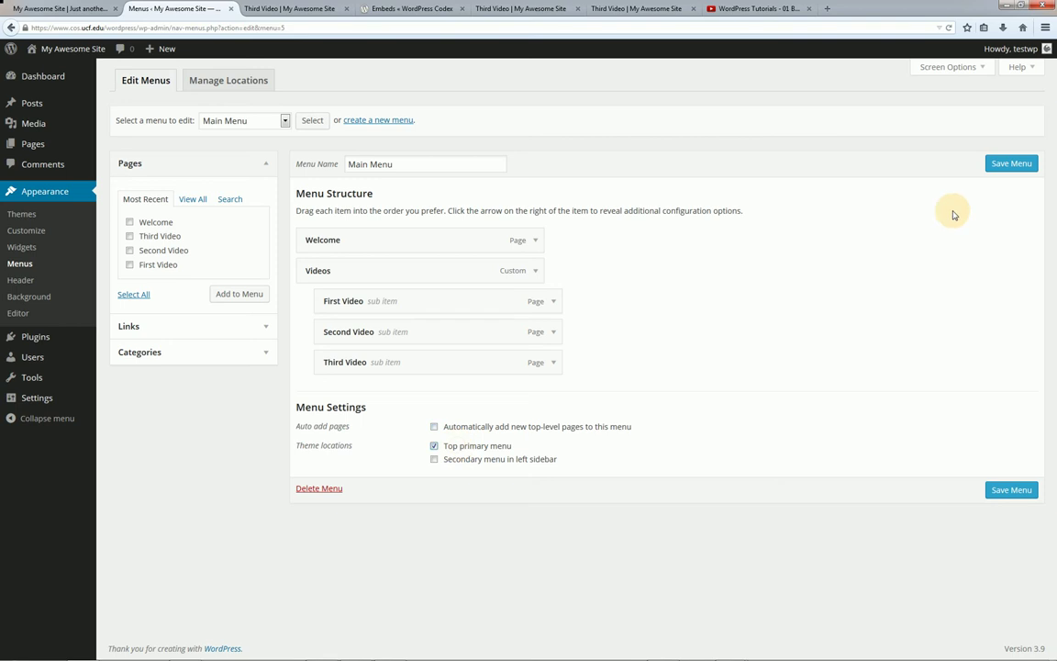
pyautogui.click(1010, 164)
pyautogui.click(77, 8)
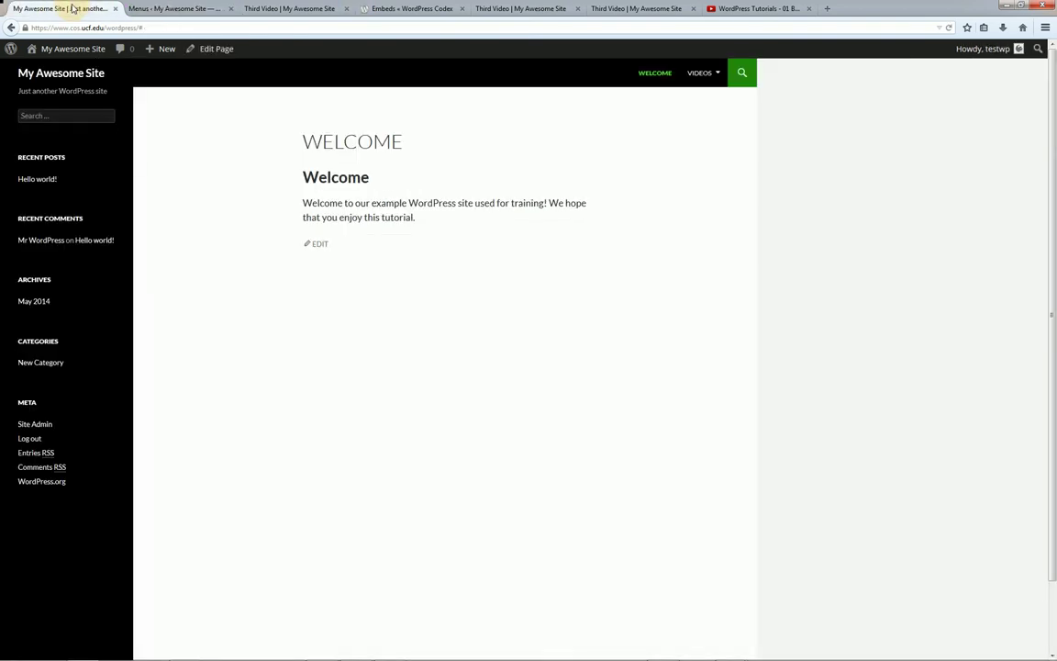
pyautogui.click(702, 73)
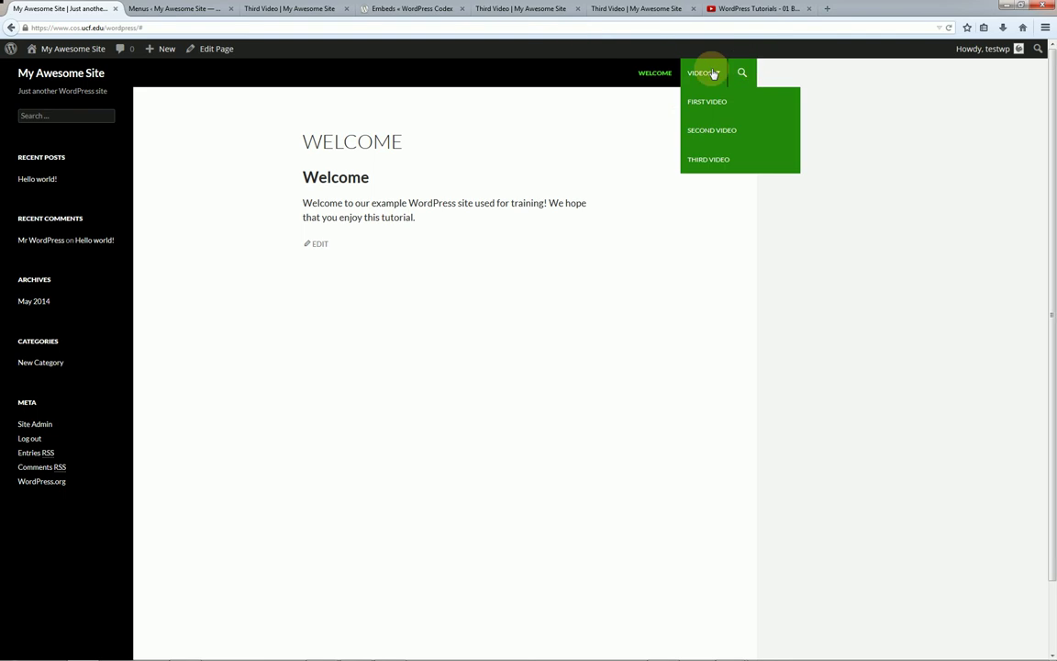
pyautogui.click(657, 107)
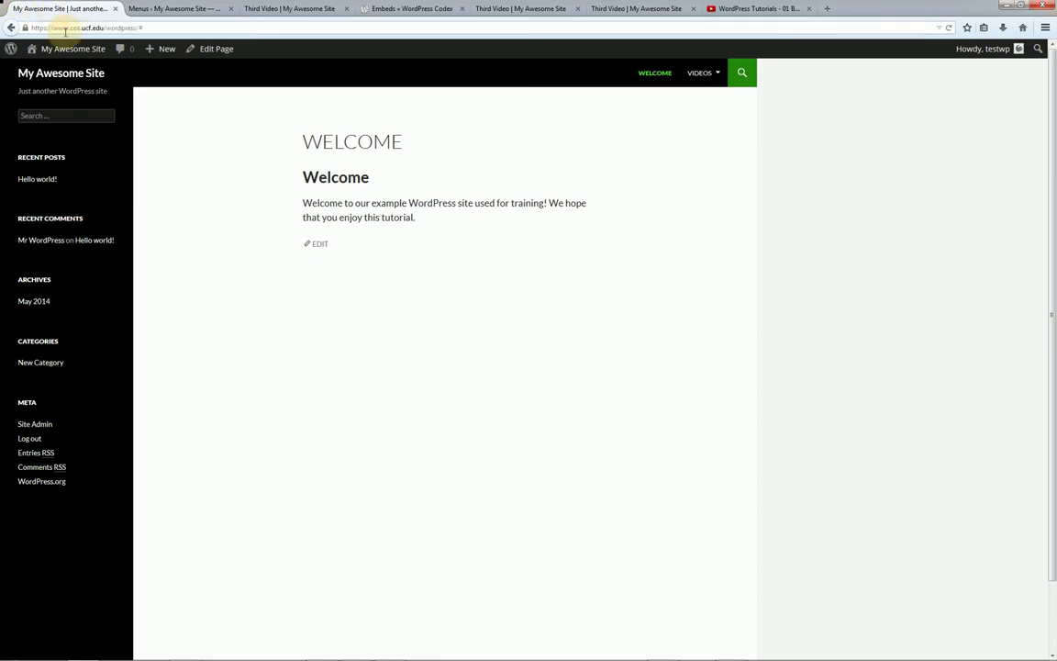
pyautogui.moveTo(70, 48)
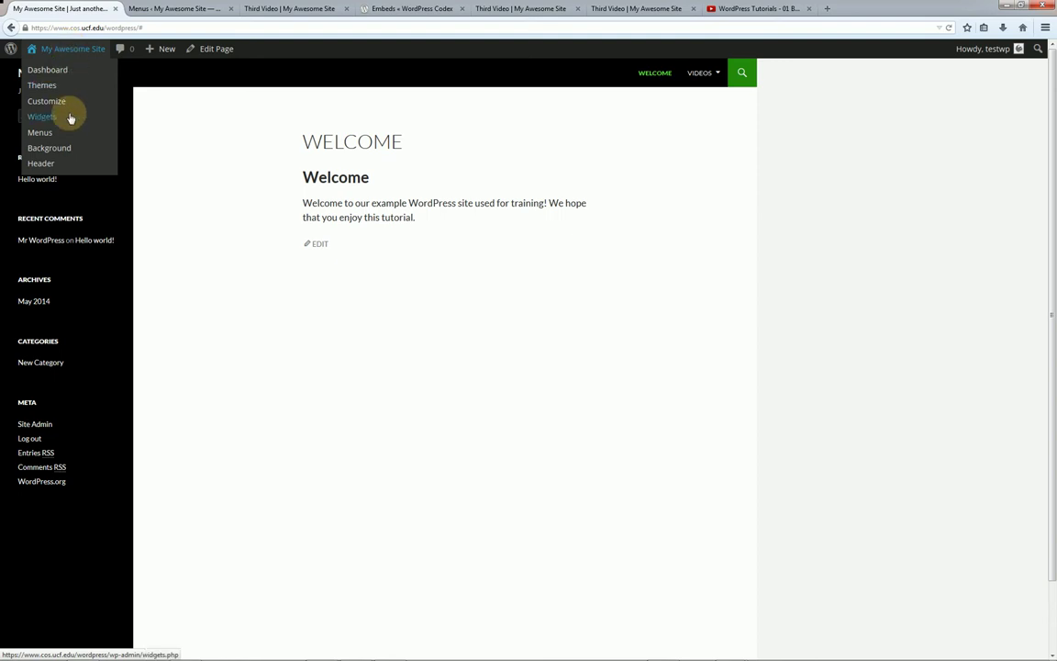
# - Go from the Menus admin page to Appearance > Widgets
pyautogui.click(173, 8)
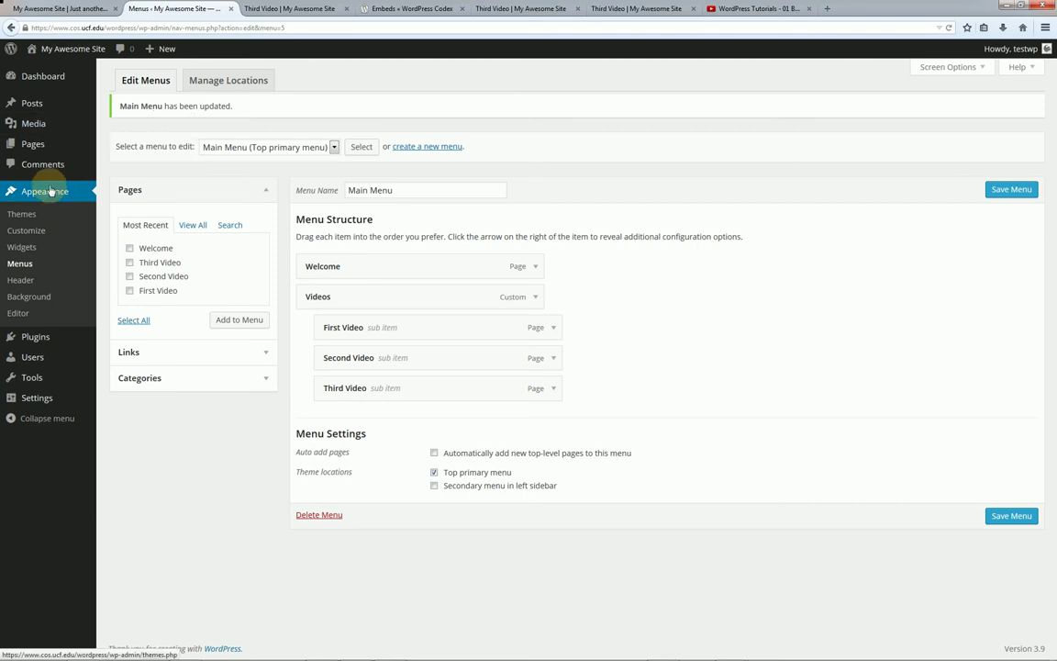
pyautogui.click(33, 249)
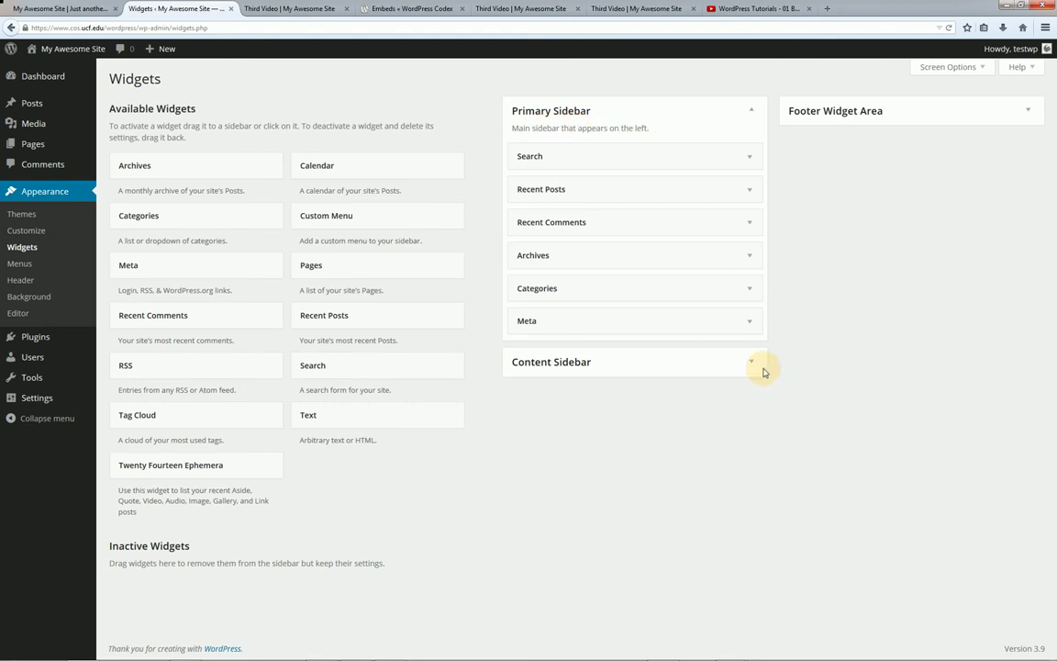
# - Expand the empty Footer Widget Area, comparing the Widgets screen against the live site
pyautogui.click(57, 8)
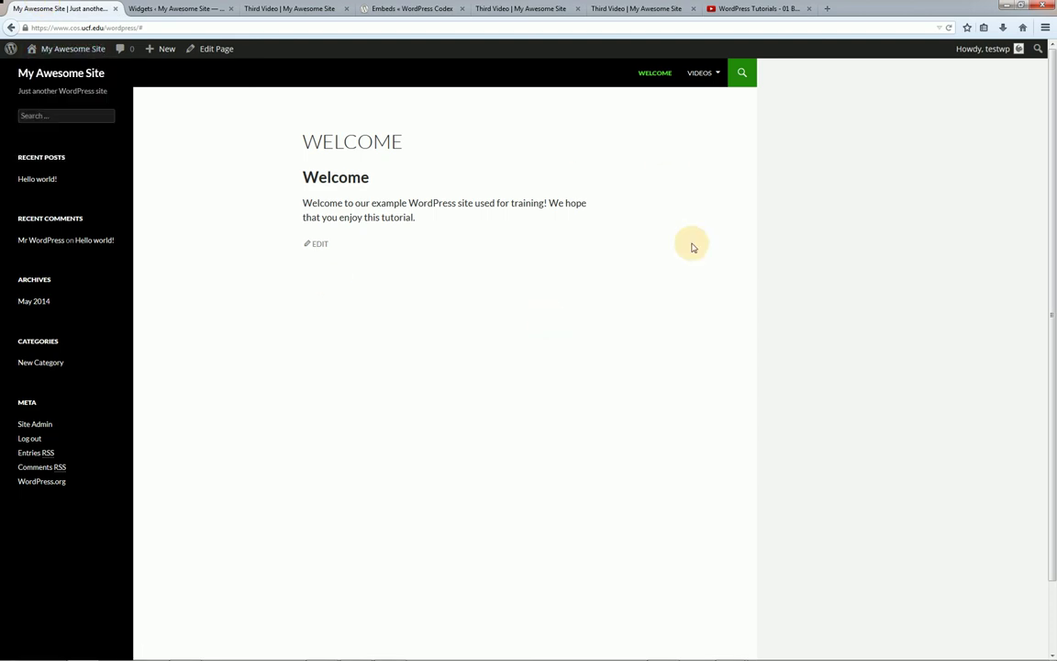
pyautogui.click(177, 8)
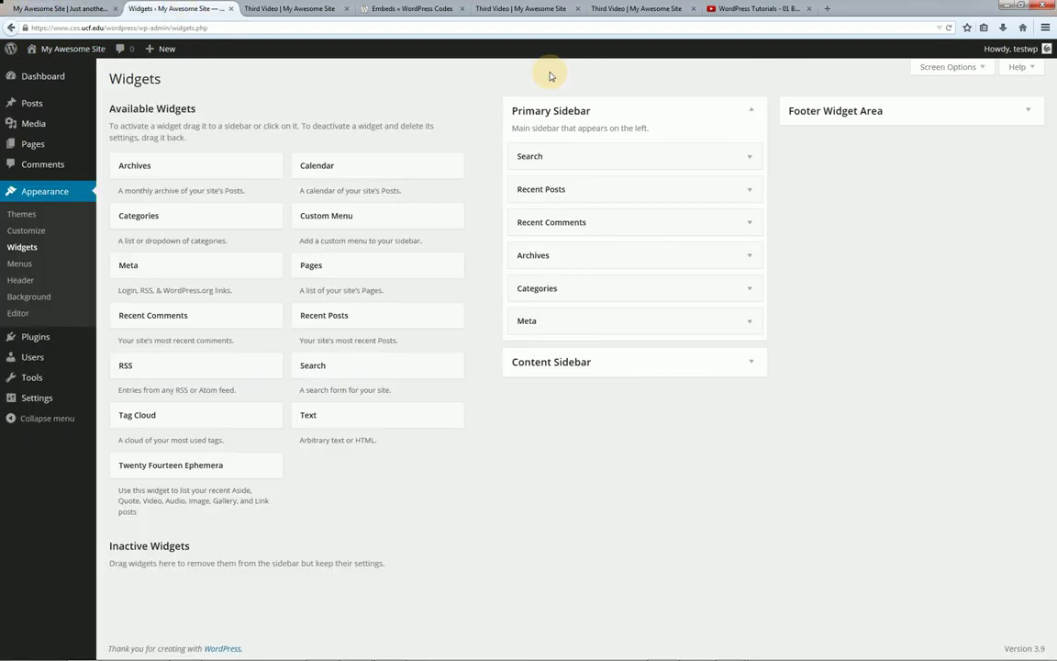
pyautogui.click(877, 121)
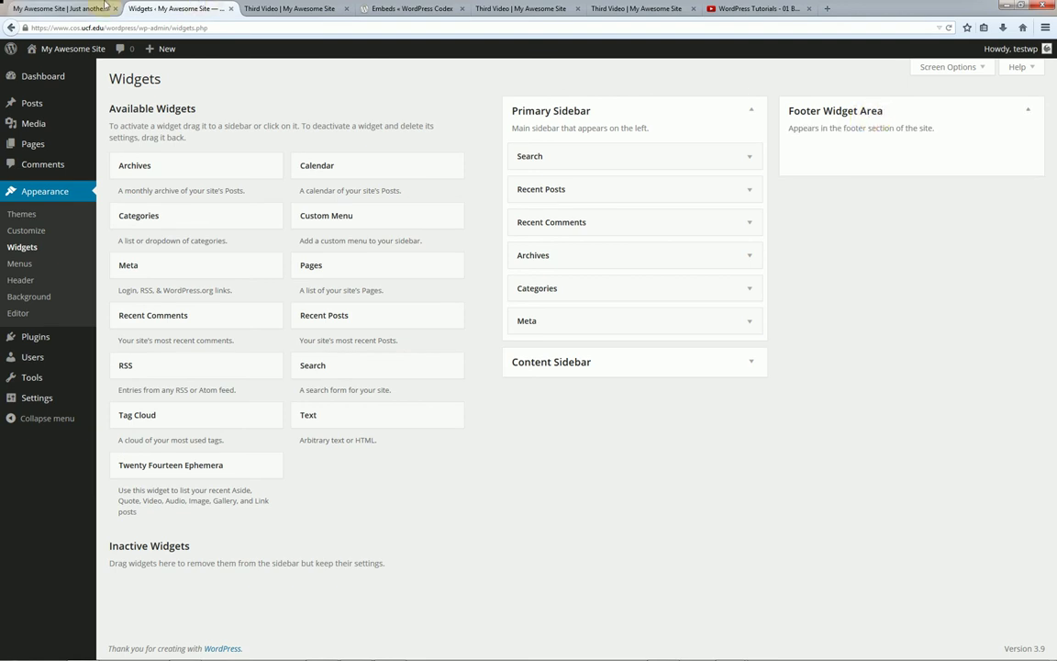
pyautogui.click(106, 6)
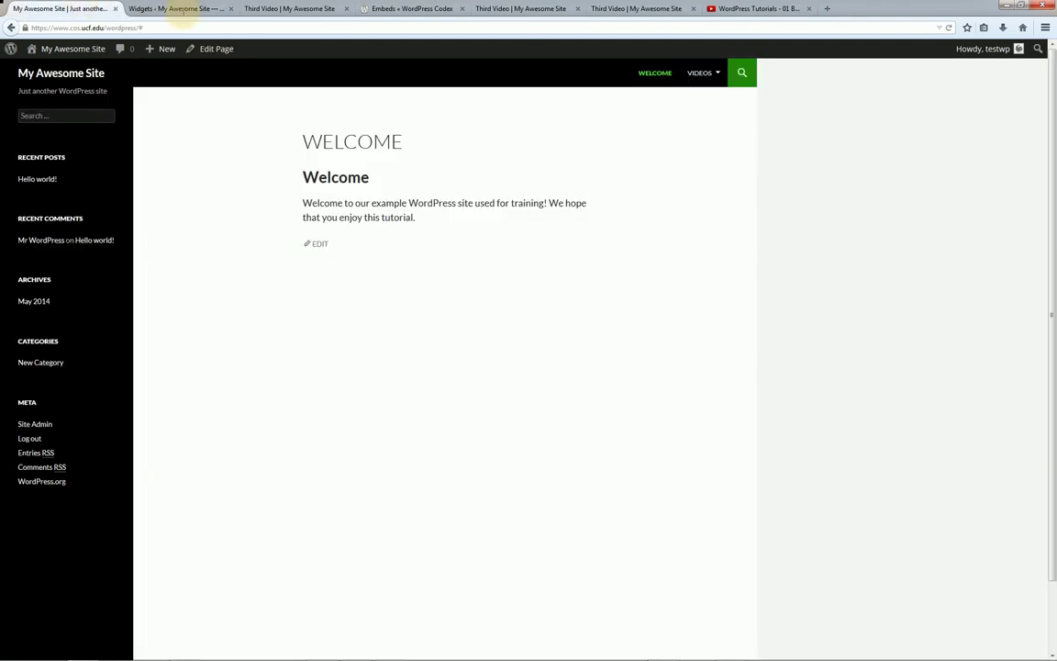
pyautogui.click(194, 8)
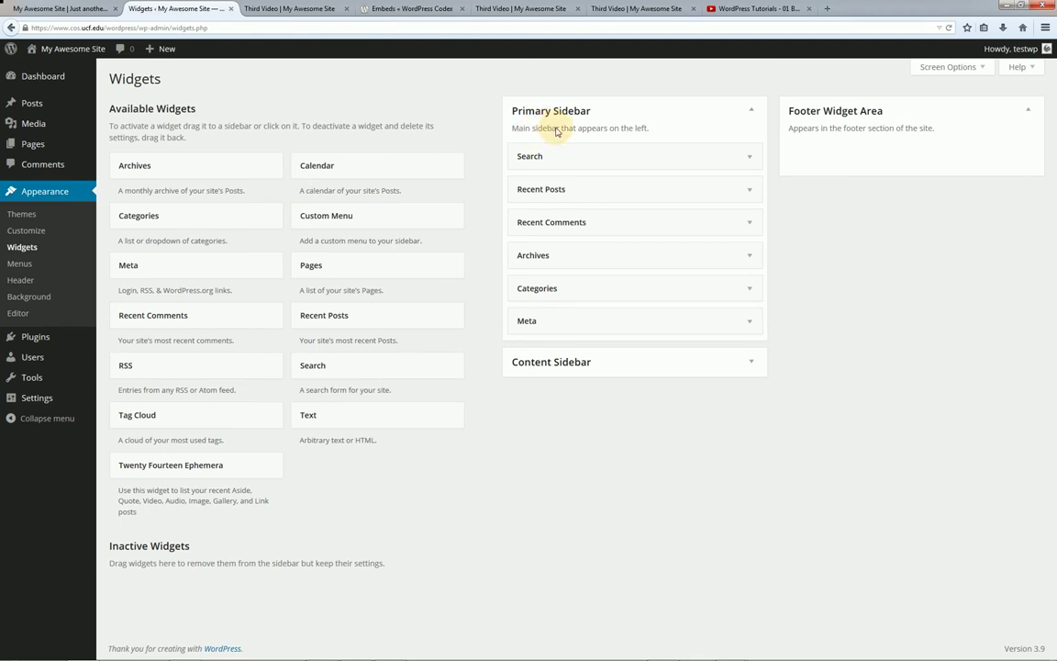
pyautogui.click(50, 7)
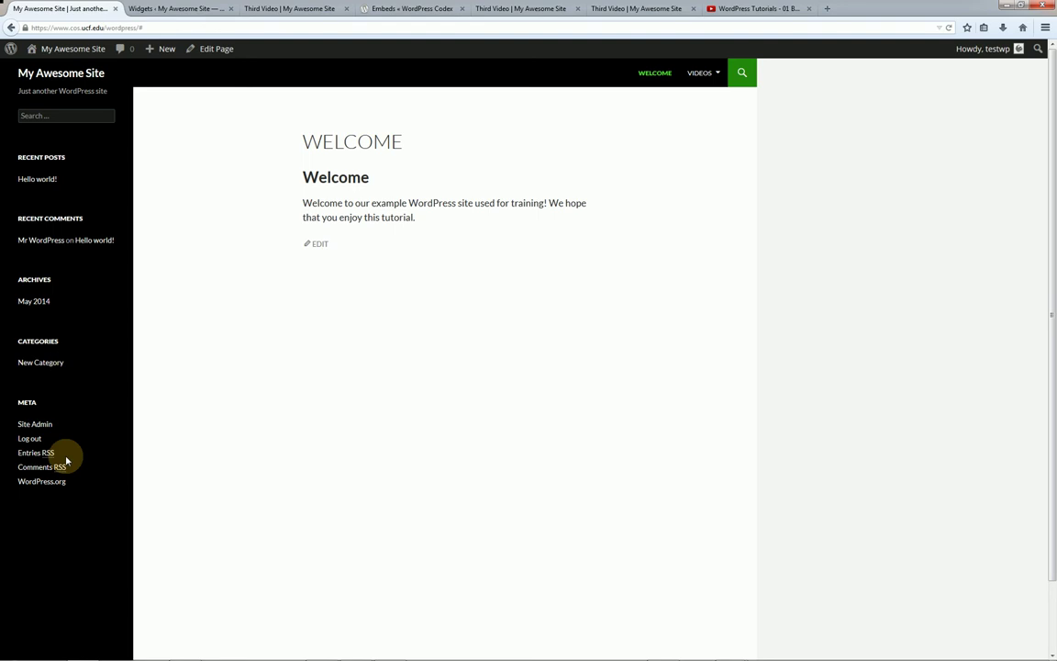
pyautogui.click(143, 9)
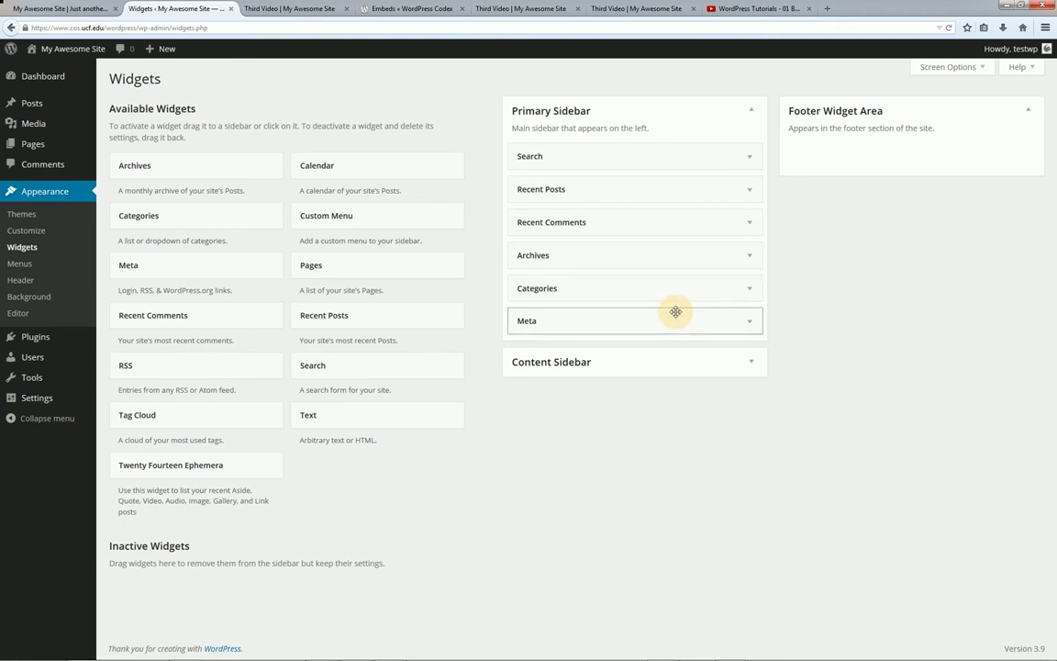
# - Drag Search and Recent Posts out of Primary Sidebar, and Recent Comments into Inactive Widgets
pyautogui.click(749, 323)
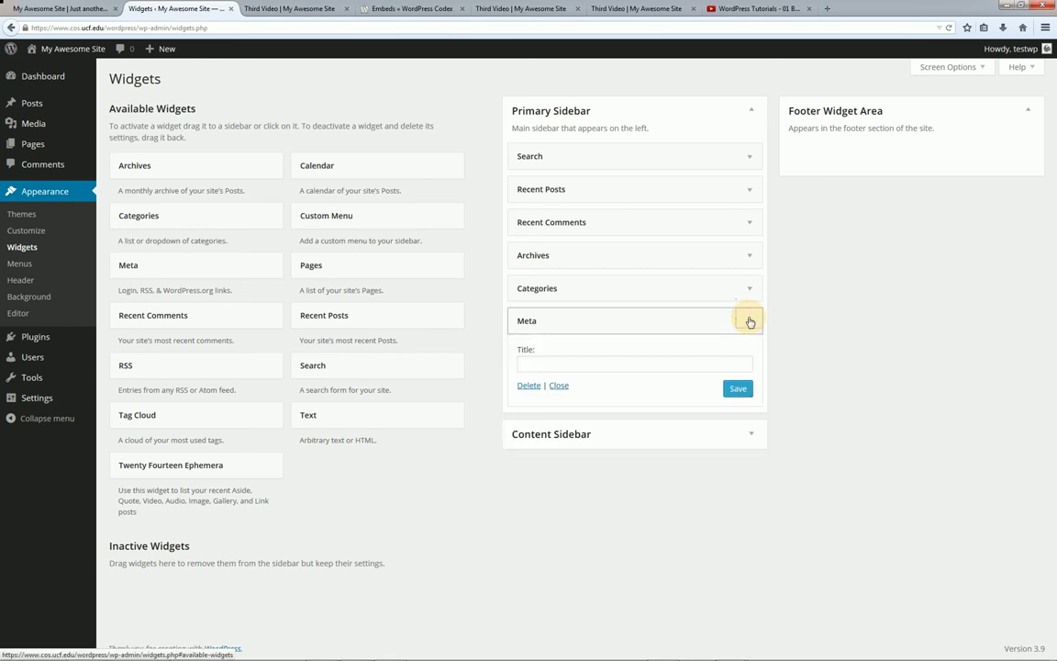
pyautogui.click(749, 321)
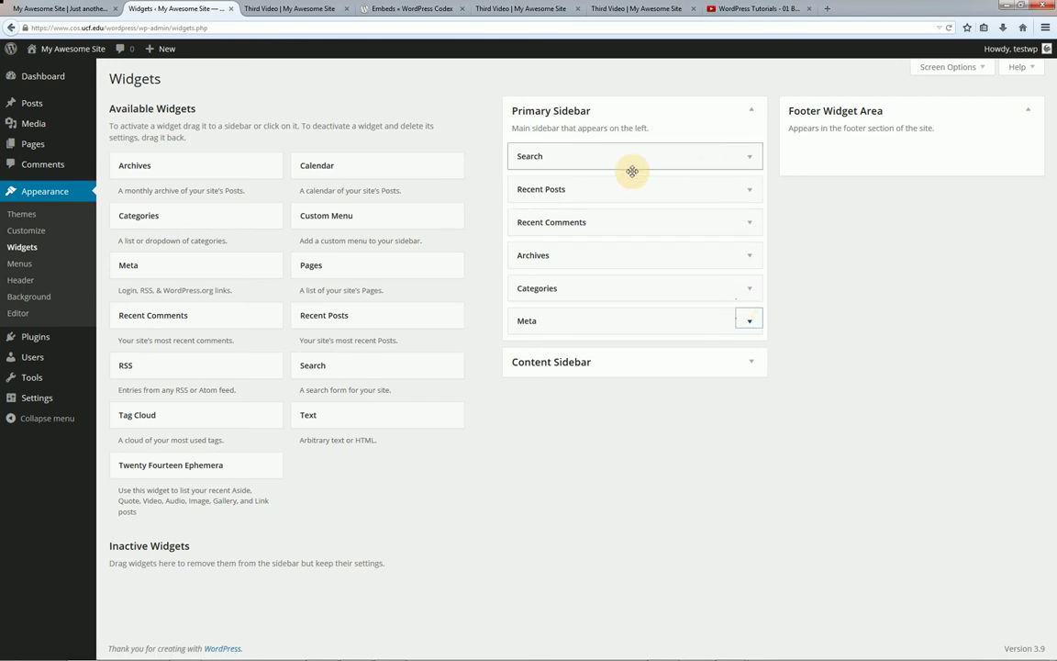
pyautogui.moveTo(632, 171); pyautogui.dragTo(377, 207)
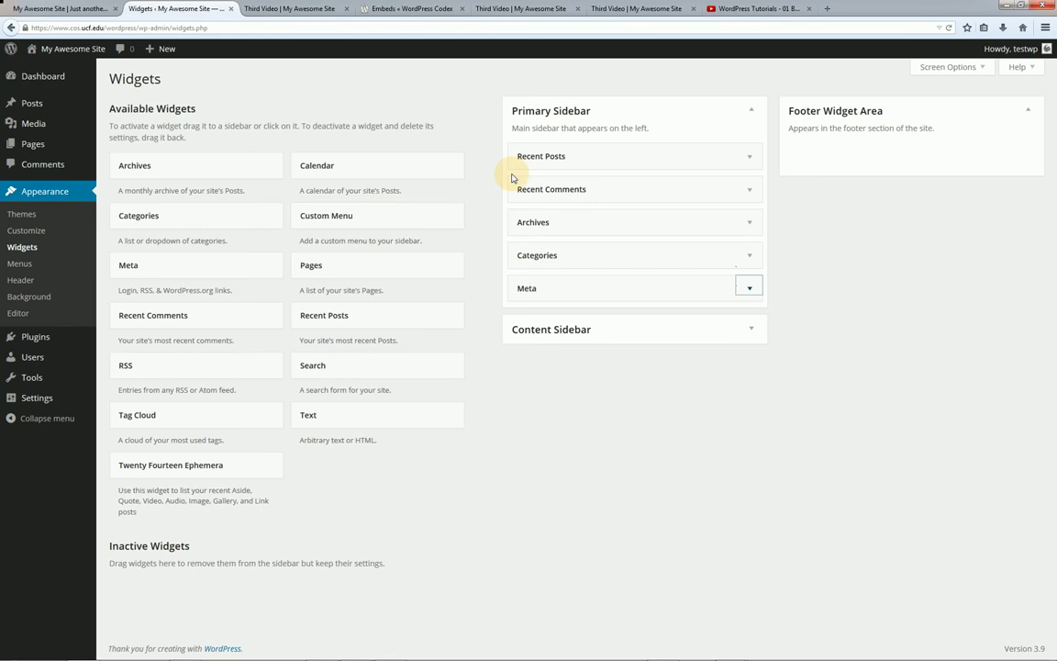
pyautogui.moveTo(524, 170); pyautogui.dragTo(280, 142)
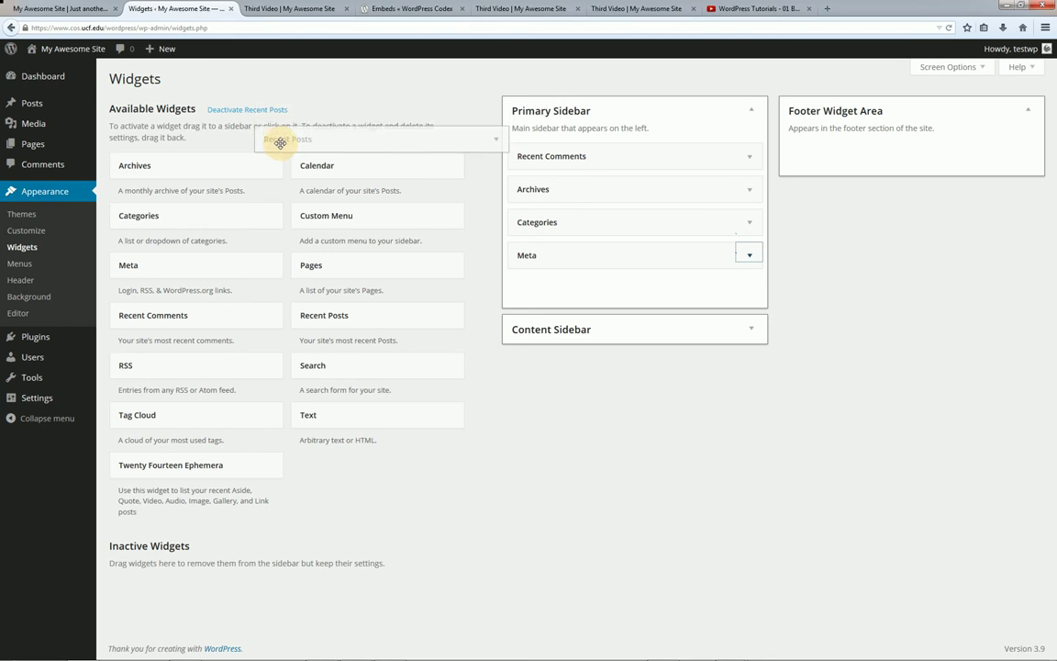
pyautogui.moveTo(280, 142); pyautogui.dragTo(280, 142)
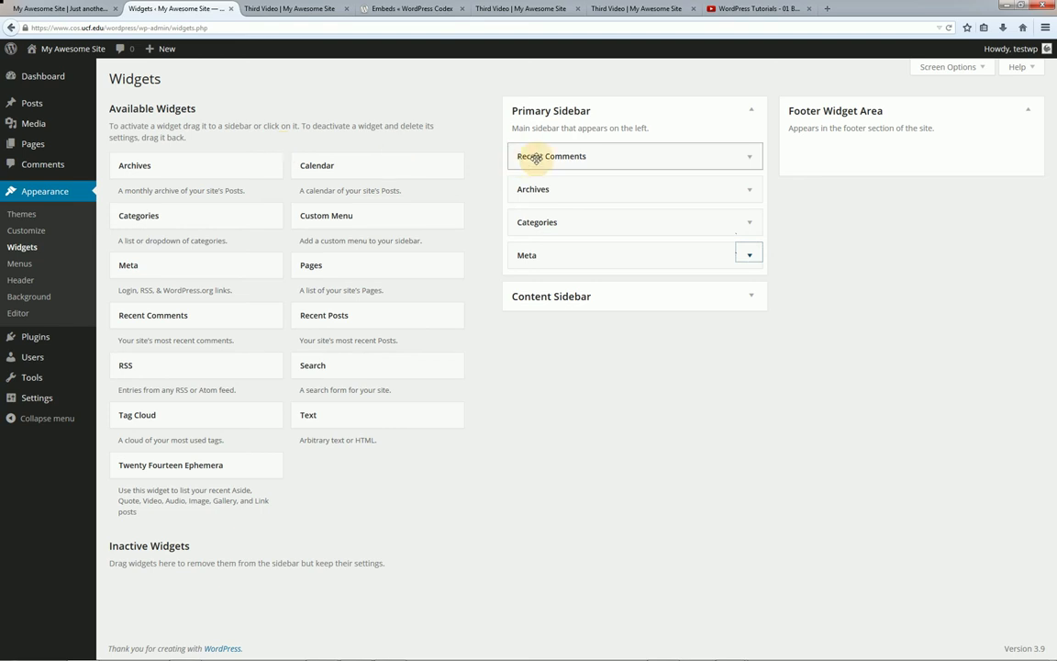
pyautogui.moveTo(536, 158); pyautogui.dragTo(245, 582)
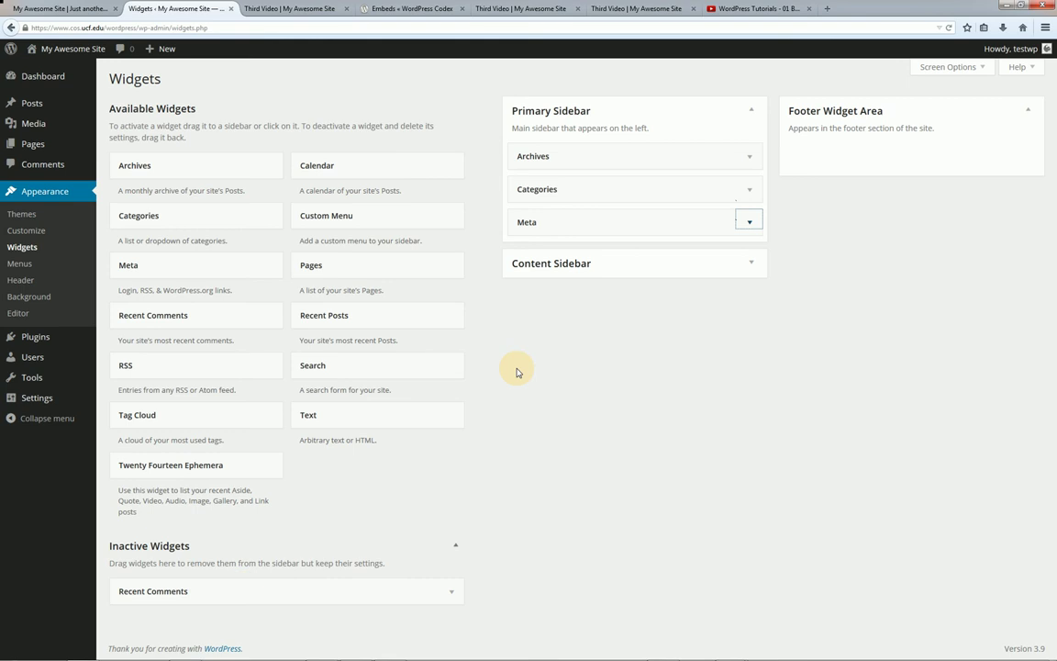
# - Delete the Archives and Categories widgets from the Primary Sidebar
pyautogui.click(751, 160)
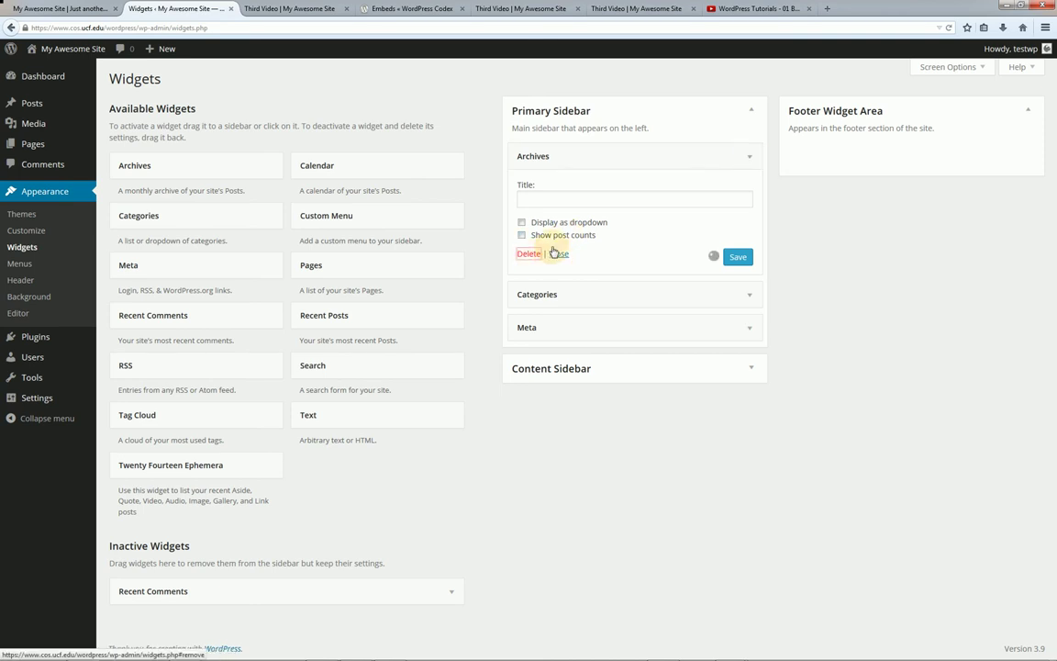
pyautogui.click(527, 254)
pyautogui.click(749, 157)
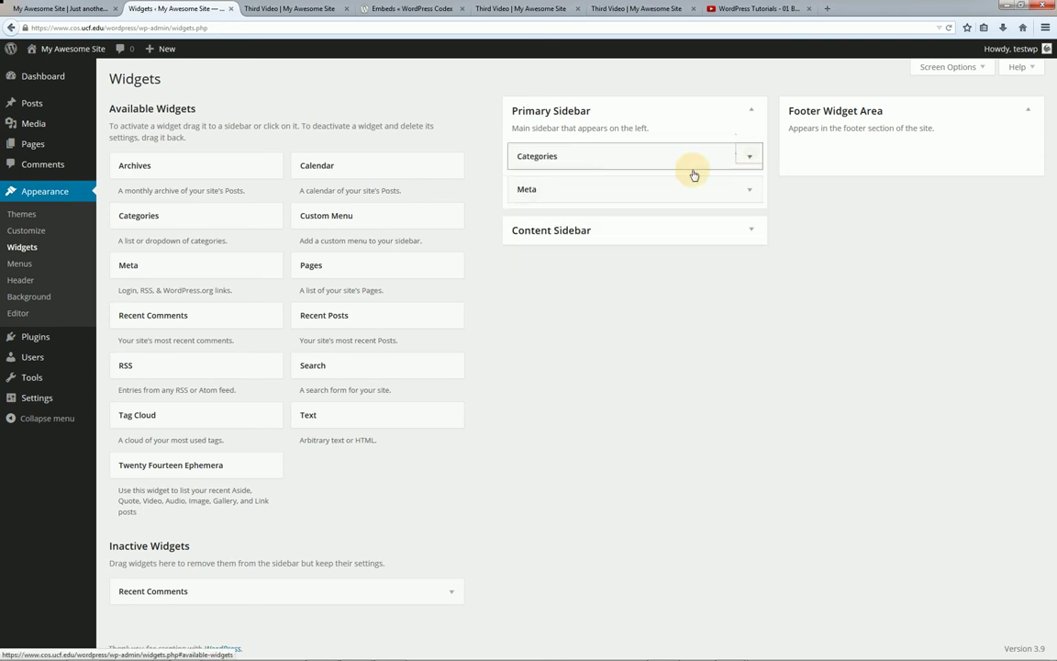
pyautogui.click(528, 266)
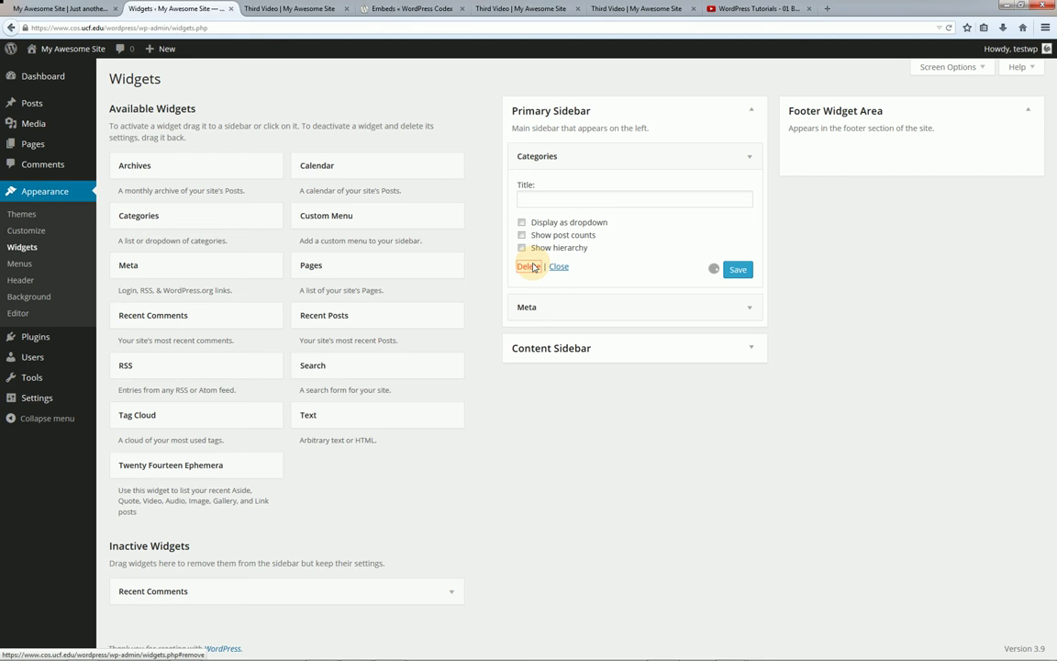
# - Remove Meta and Recent Comments from the sidebar and confirm the live sidebar is blank
pyautogui.moveTo(547, 156); pyautogui.dragTo(314, 204)
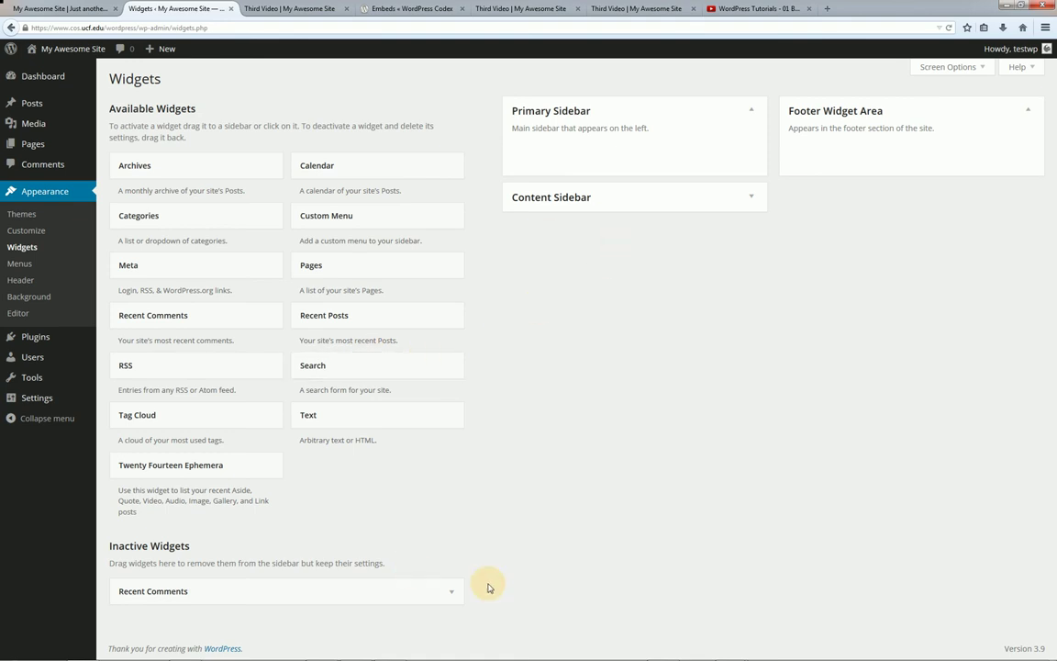
pyautogui.moveTo(408, 590); pyautogui.dragTo(686, 146)
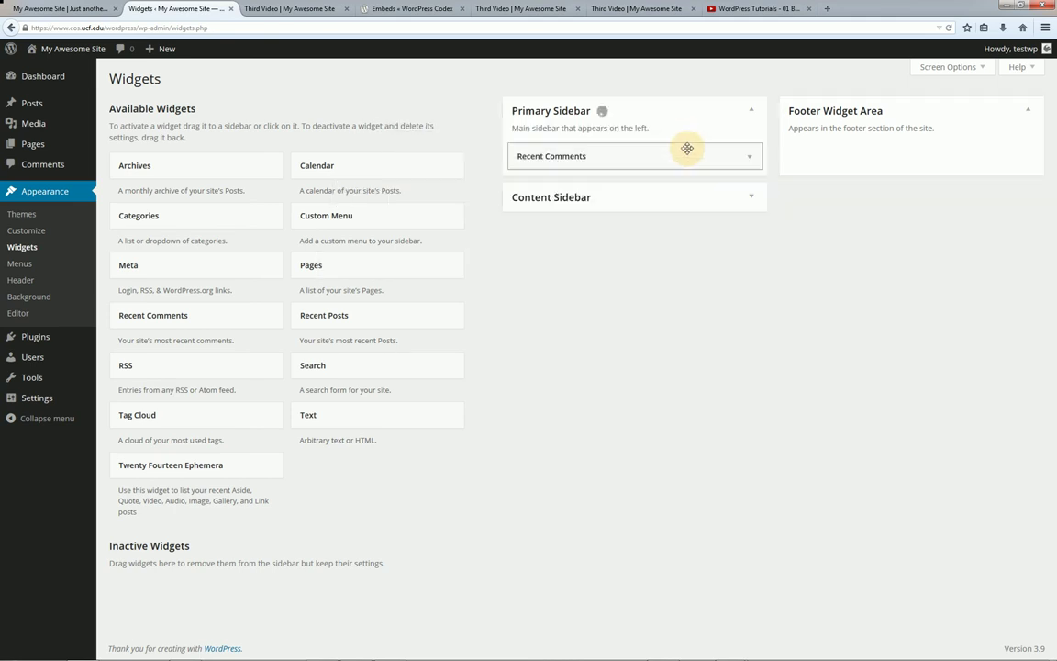
pyautogui.click(751, 157)
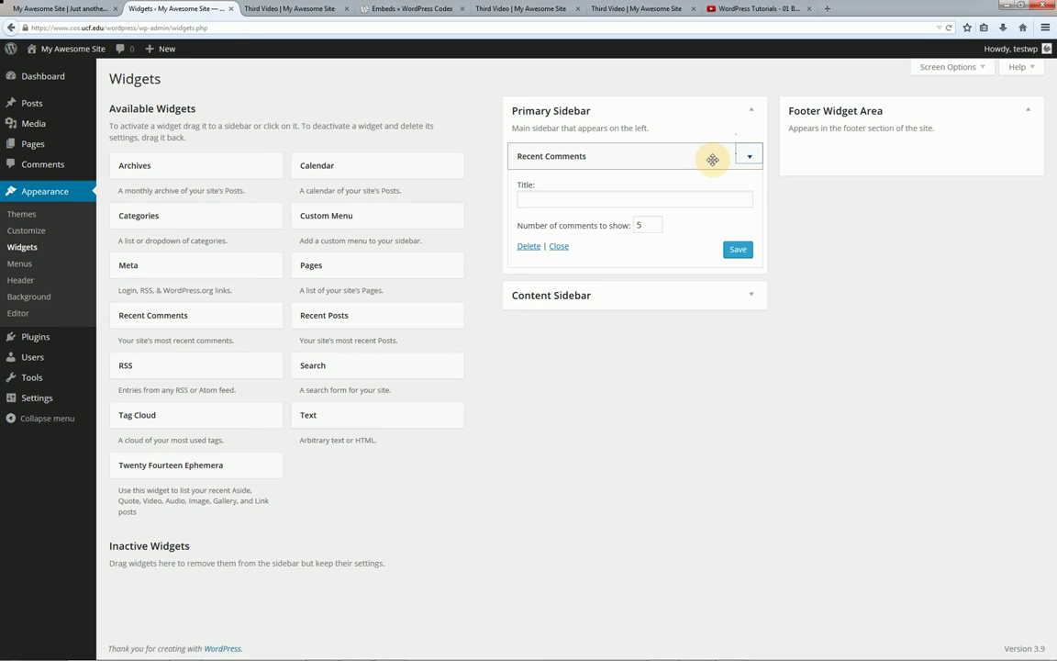
pyautogui.moveTo(710, 158); pyautogui.dragTo(332, 218)
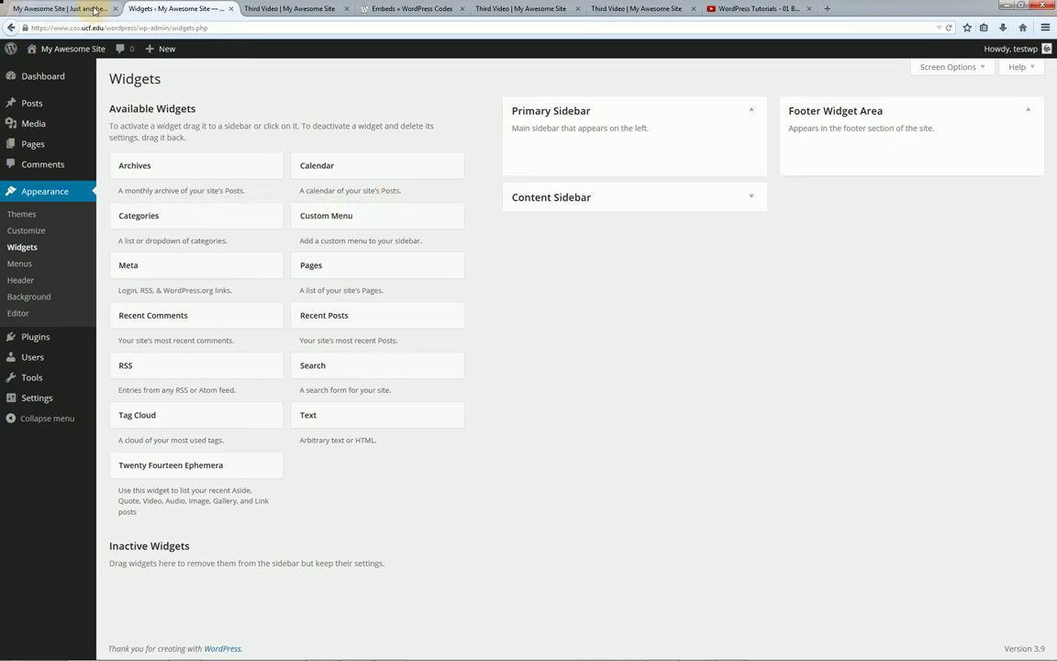
pyautogui.click(95, 10)
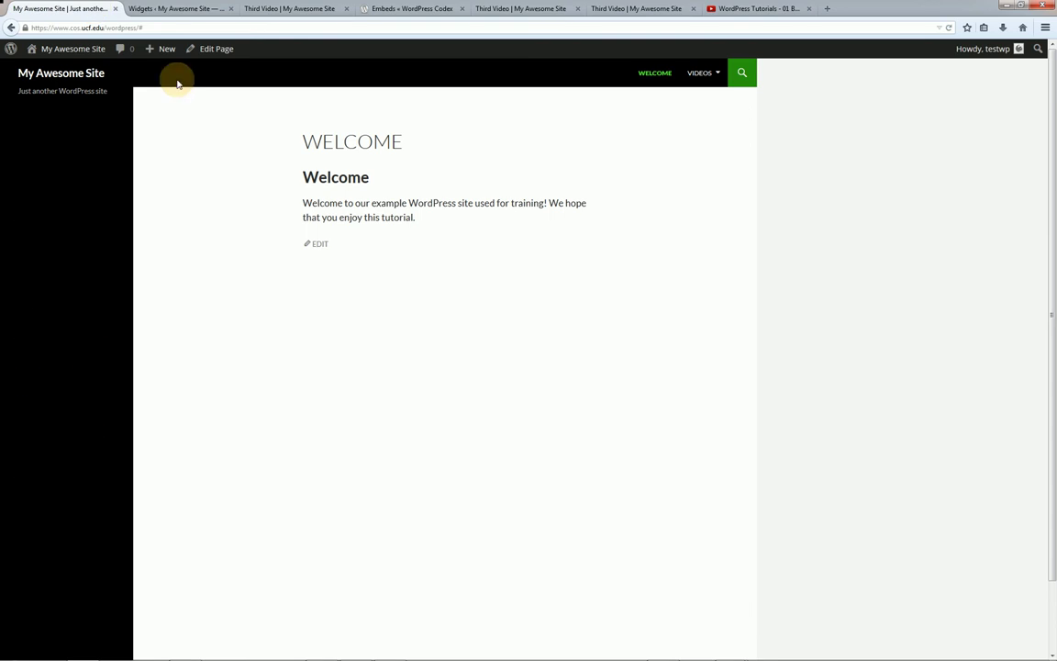
pyautogui.click(193, 14)
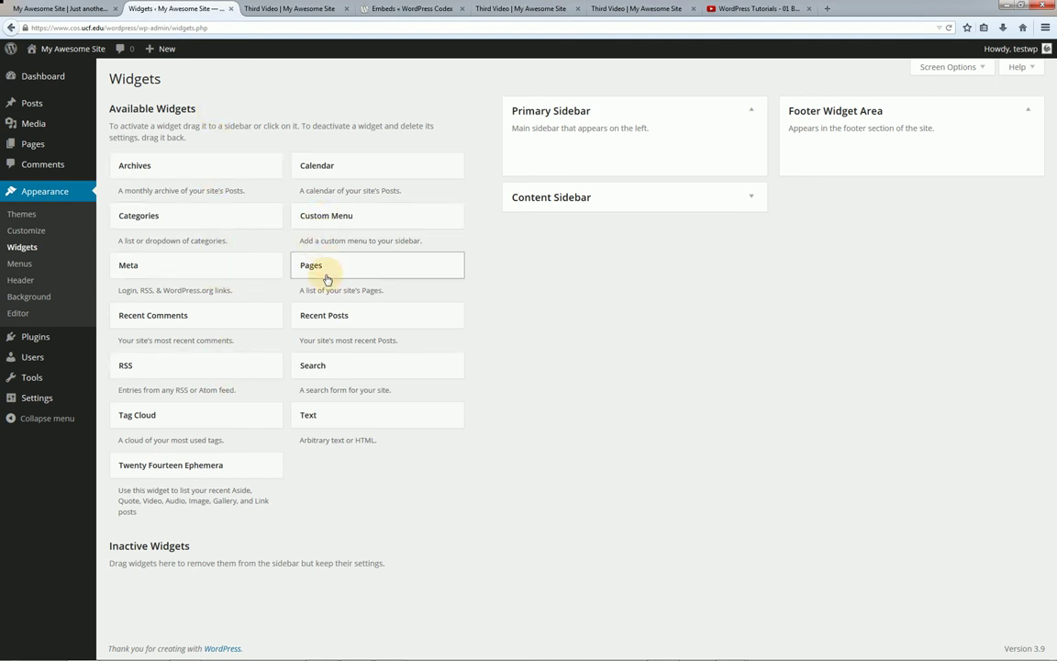
# - Add a Pages widget to the Primary Sidebar titled 'Our Pages' and save it
pyautogui.moveTo(326, 276); pyautogui.dragTo(584, 148)
pyautogui.click(585, 197)
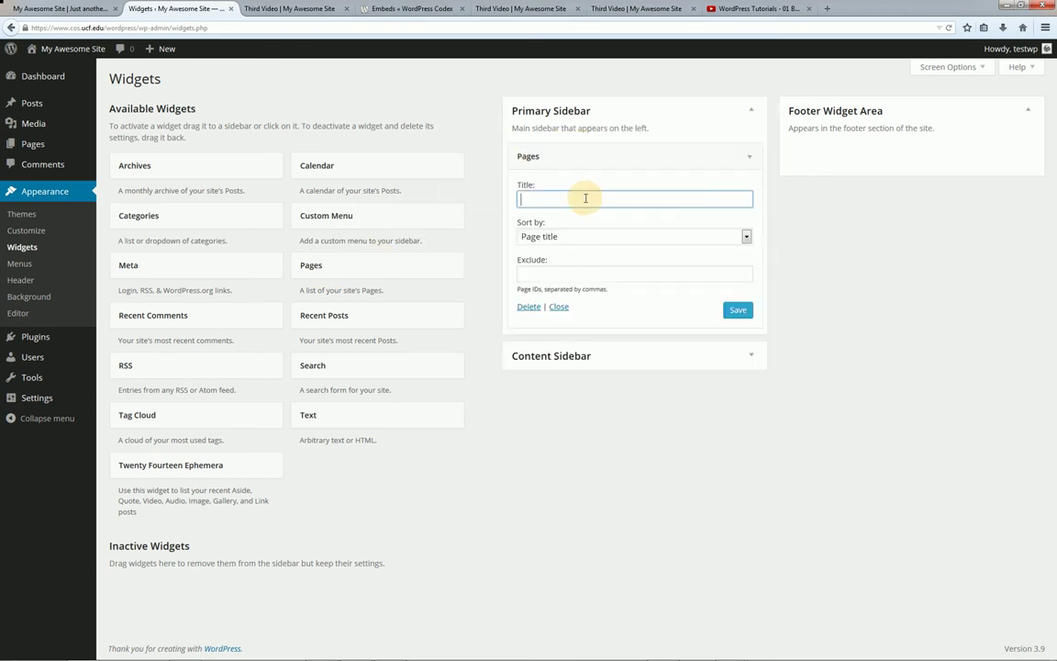
pyautogui.write('Our Pages')
pyautogui.click(738, 310)
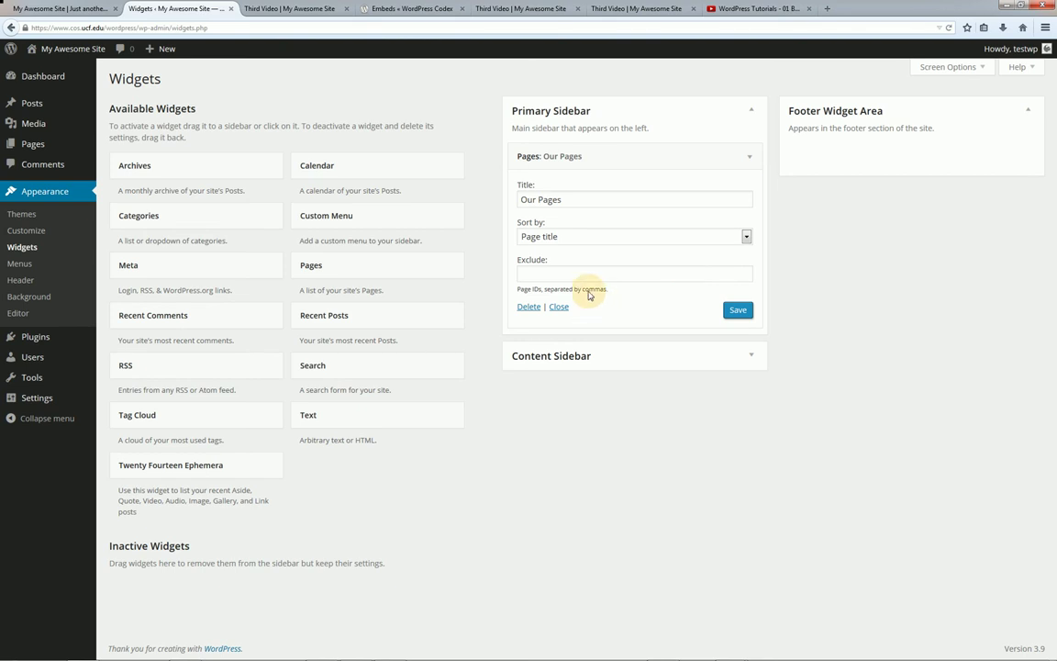
pyautogui.click(738, 309)
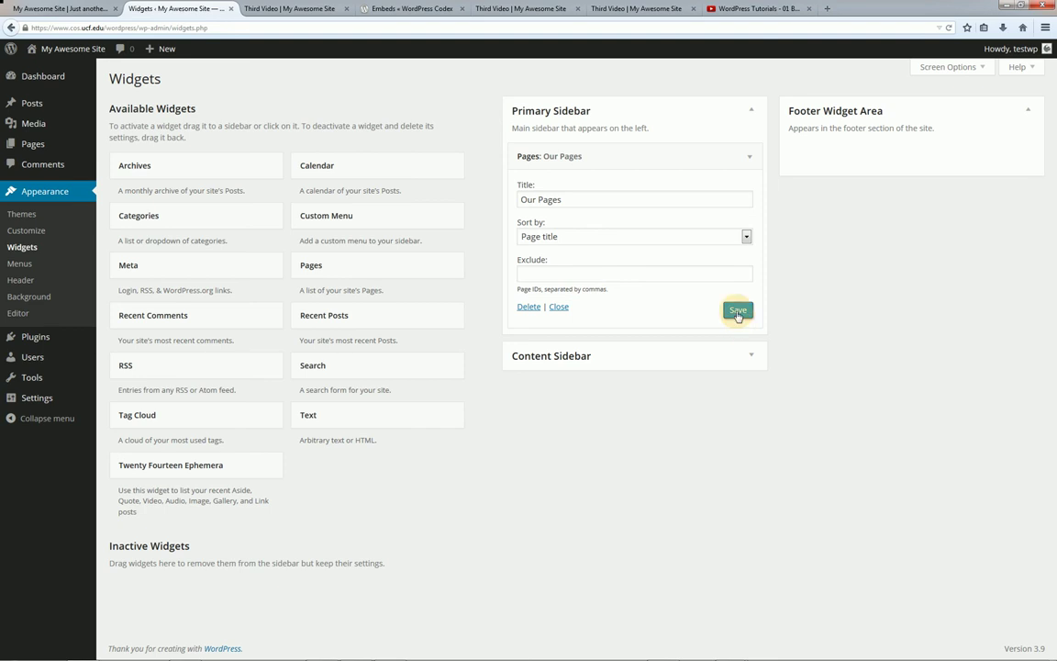
# - Reload the live site to check the Our Pages heading, then return to Widgets
pyautogui.click(52, 7)
pyautogui.press('F5')
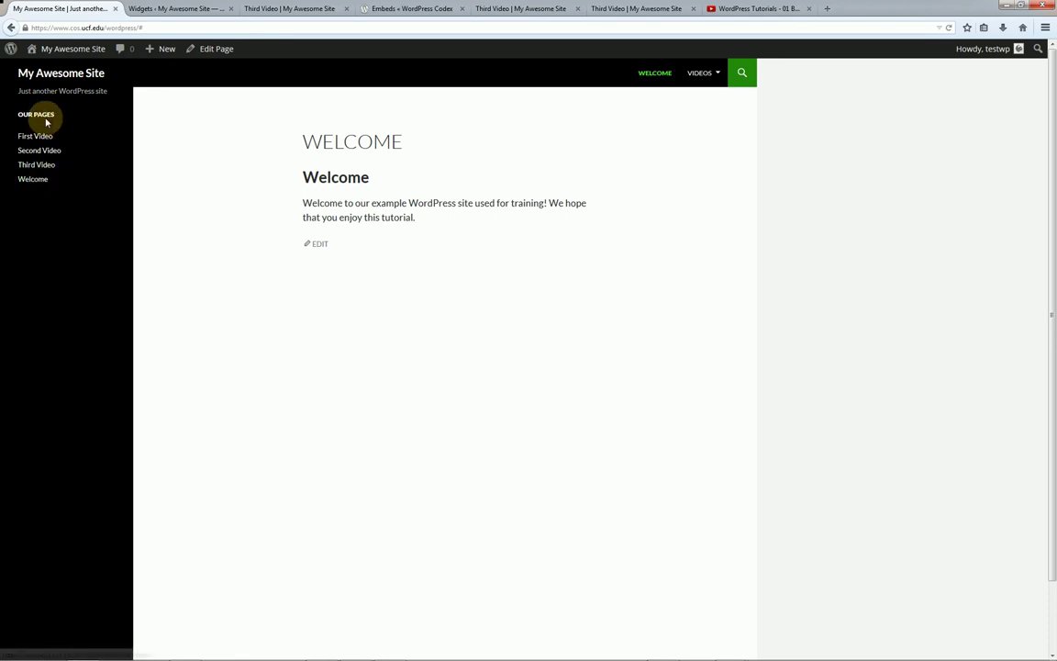
pyautogui.click(176, 9)
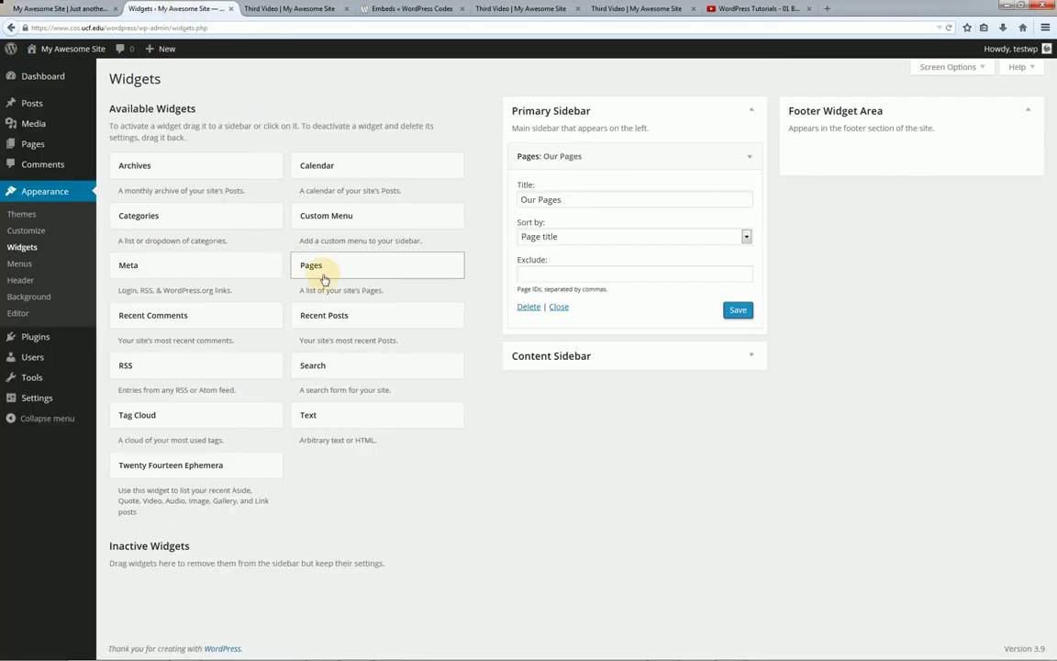
# - Add a Search widget titled 'Search the Website' to the Content Sidebar and save it
pyautogui.click(752, 358)
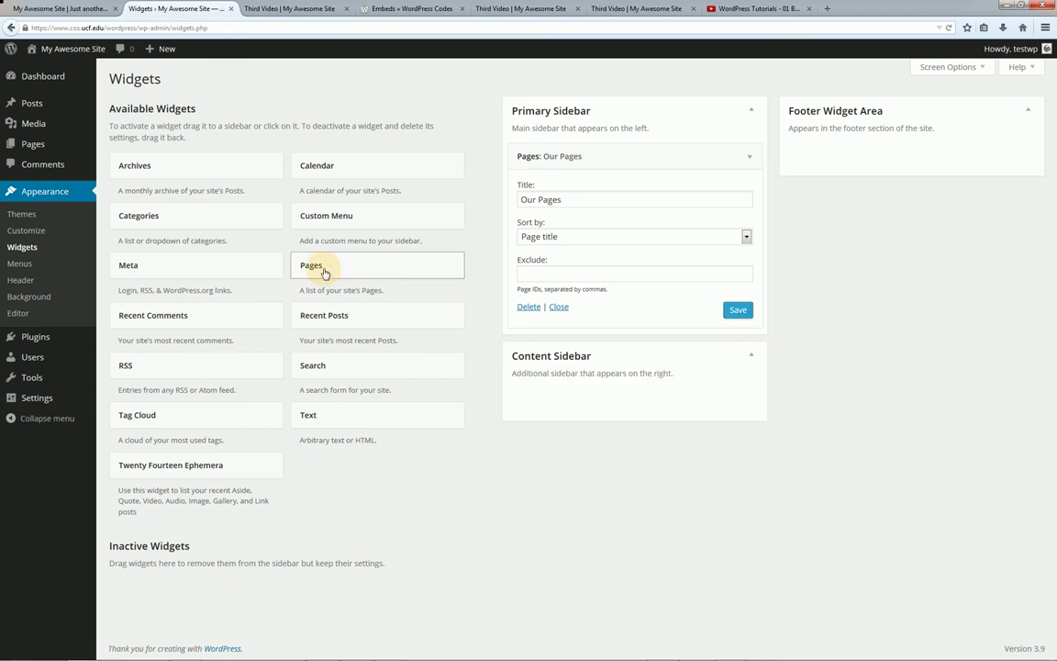
pyautogui.moveTo(332, 365); pyautogui.dragTo(550, 394)
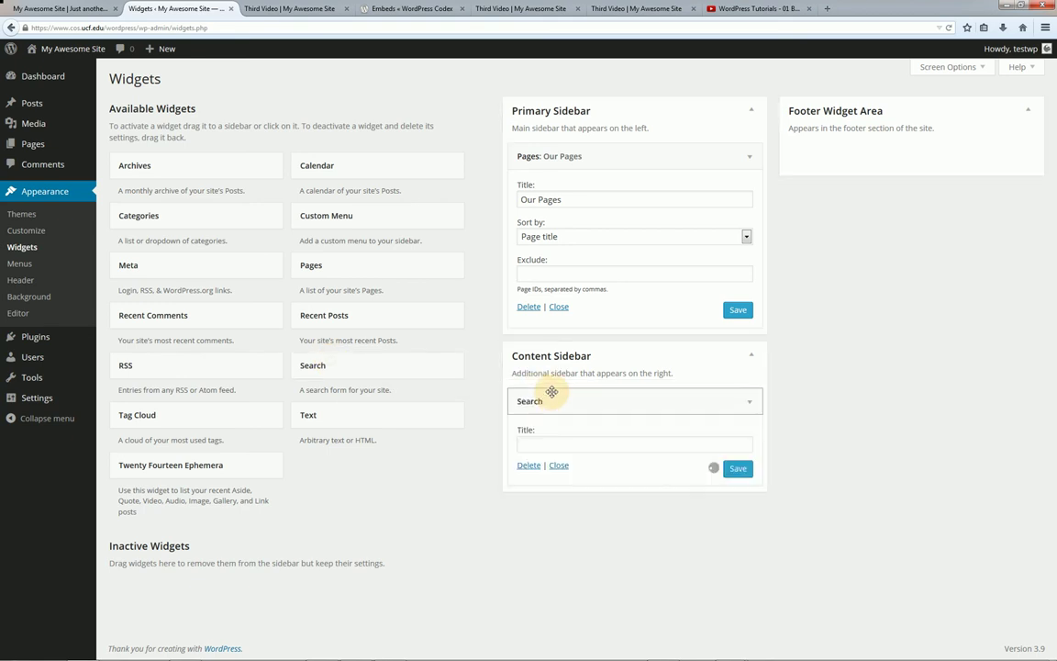
pyautogui.click(554, 446)
pyautogui.write('Sear')
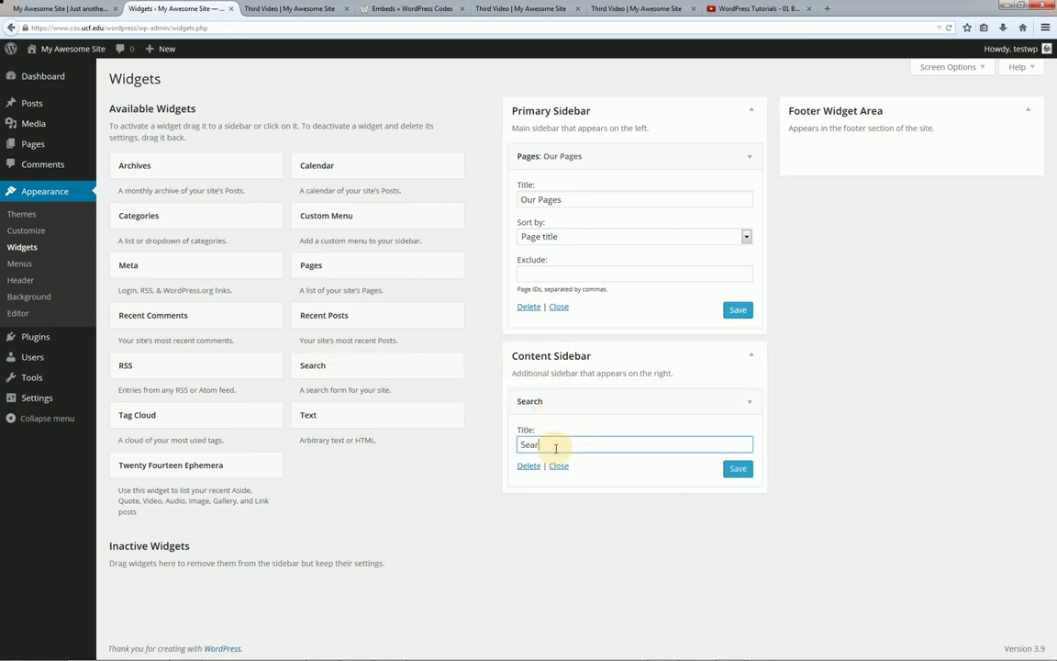
pyautogui.write('ch the Website')
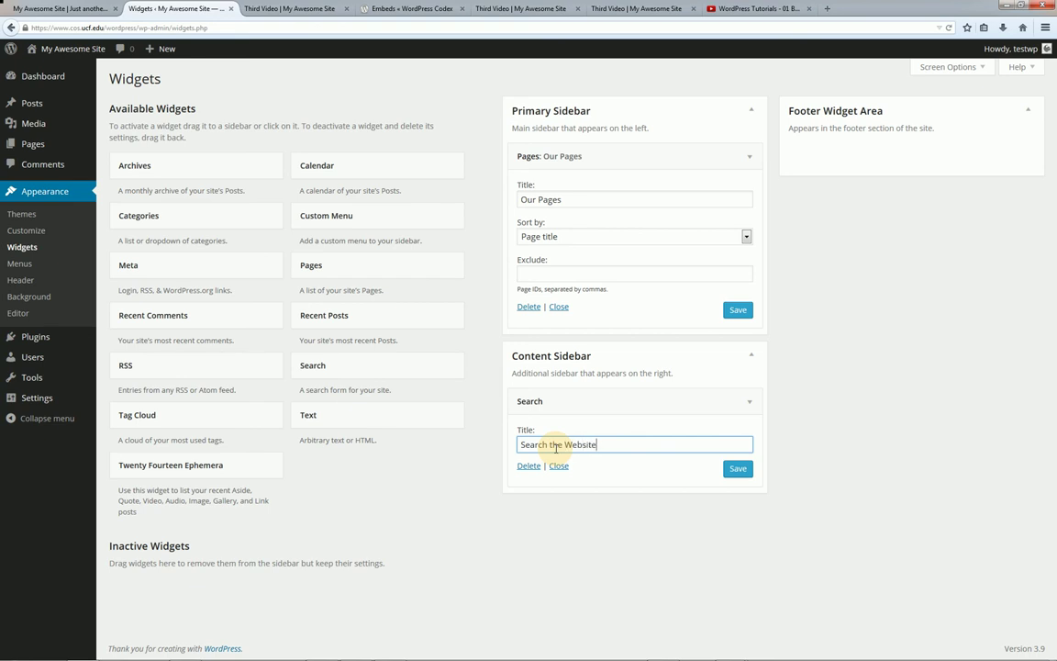
pyautogui.click(743, 469)
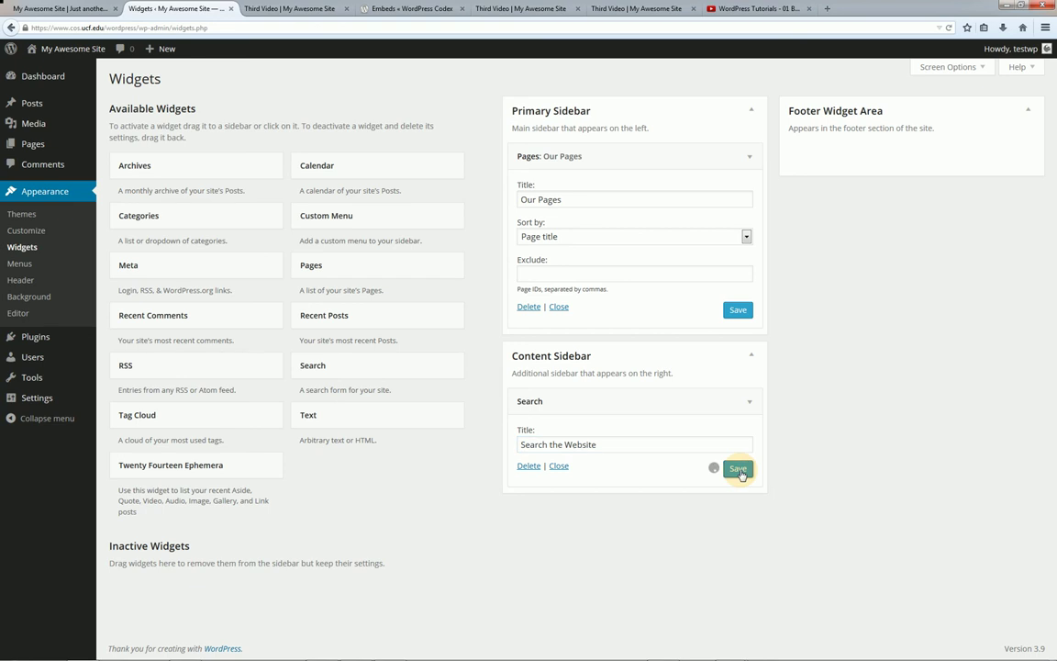
# - Reload the live site, try the new search box, then return to Widgets
pyautogui.click(77, 8)
pyautogui.press('F5')
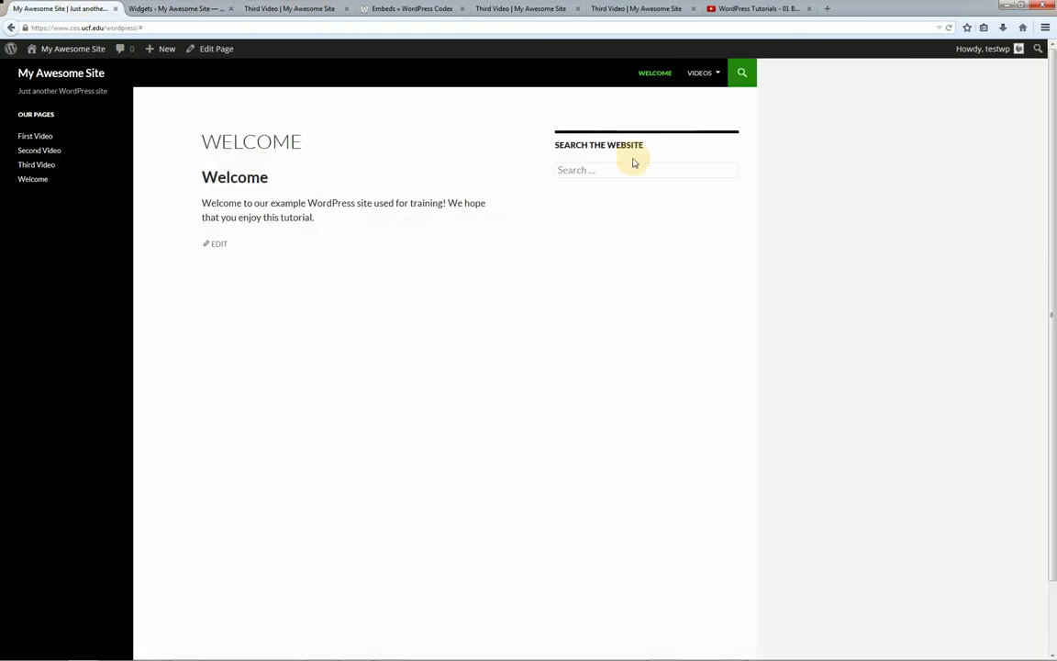
pyautogui.click(702, 175)
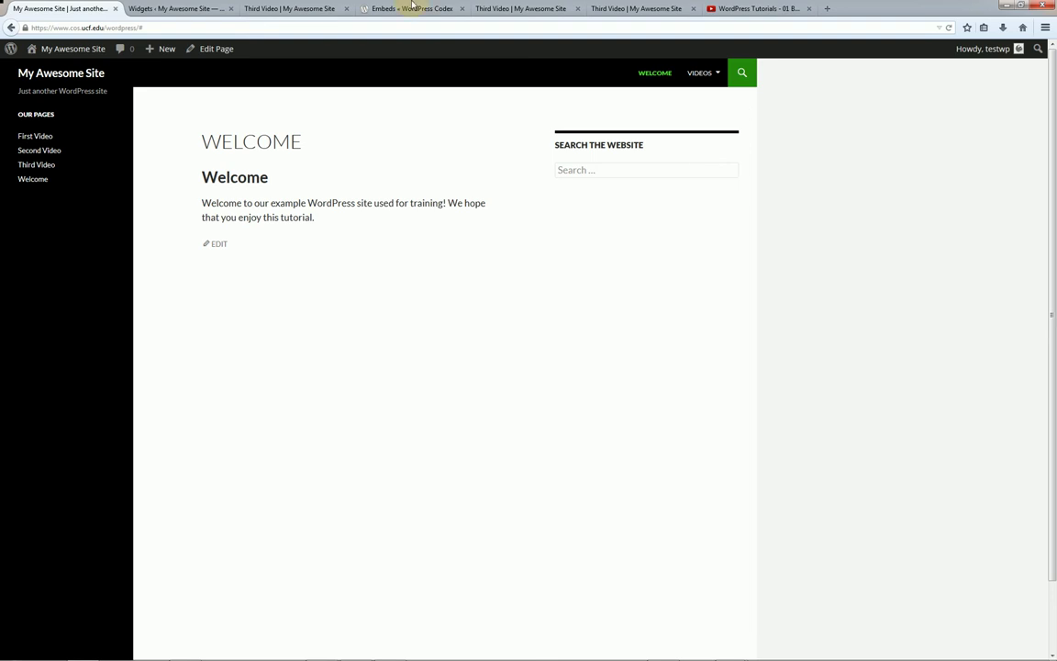
pyautogui.click(175, 7)
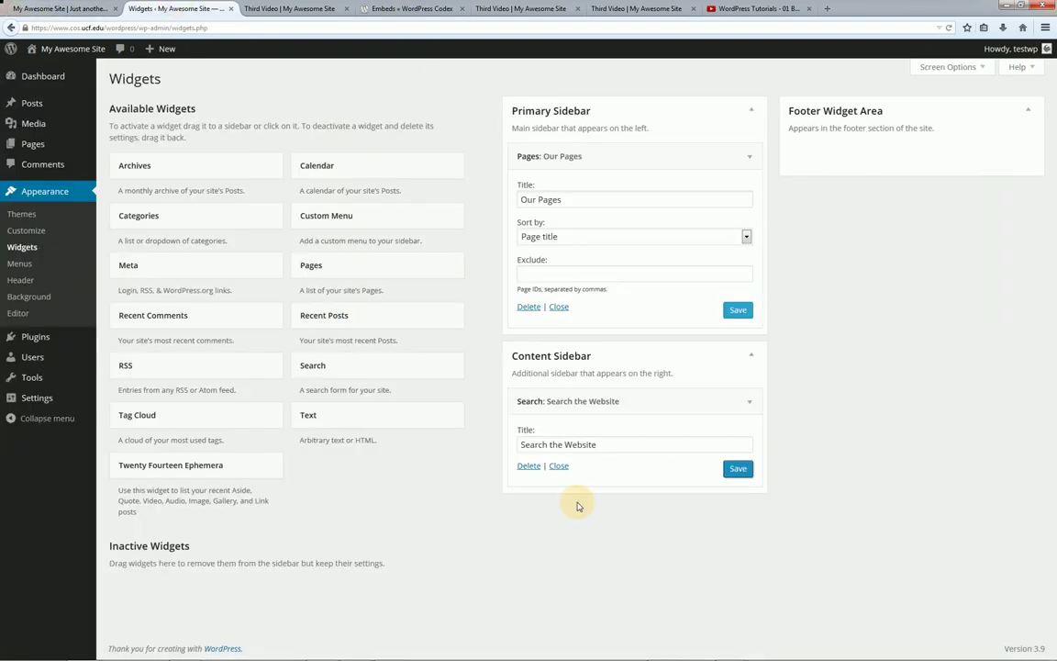
# - From the live Welcome page, open it for editing via Edit Page
pyautogui.click(57, 7)
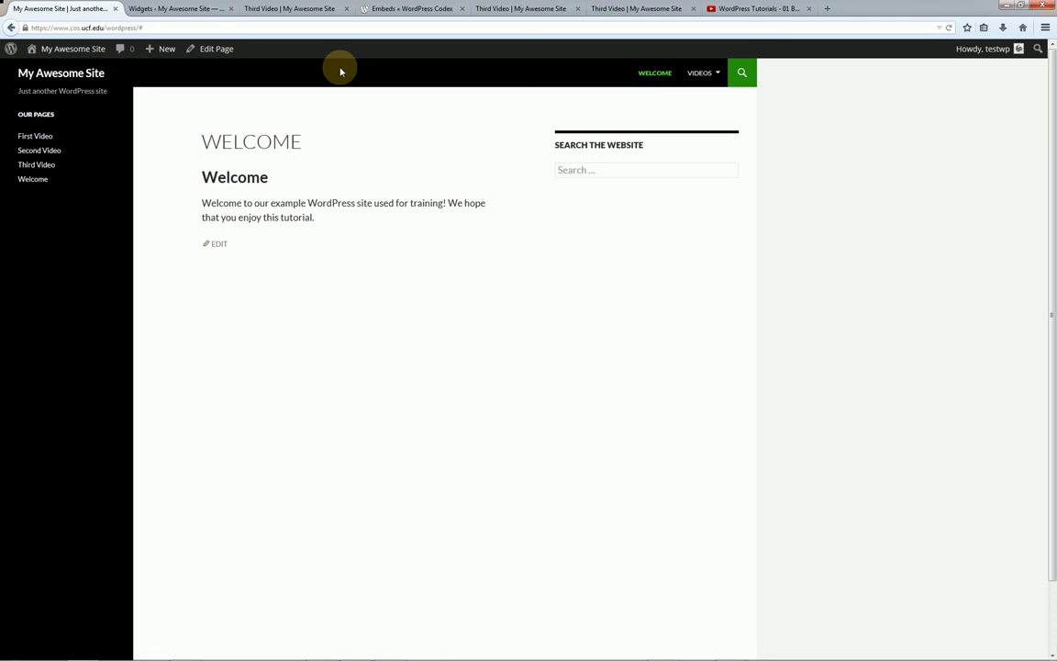
pyautogui.click(221, 51)
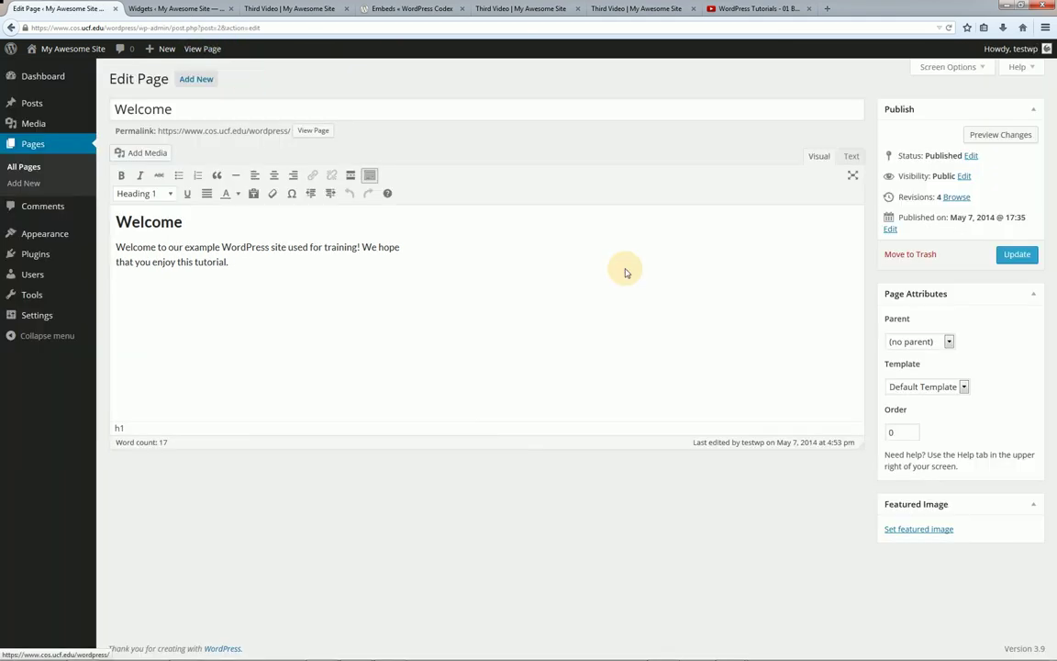
# - Apply the Full Width Page template to the Welcome page and update it
pyautogui.click(928, 389)
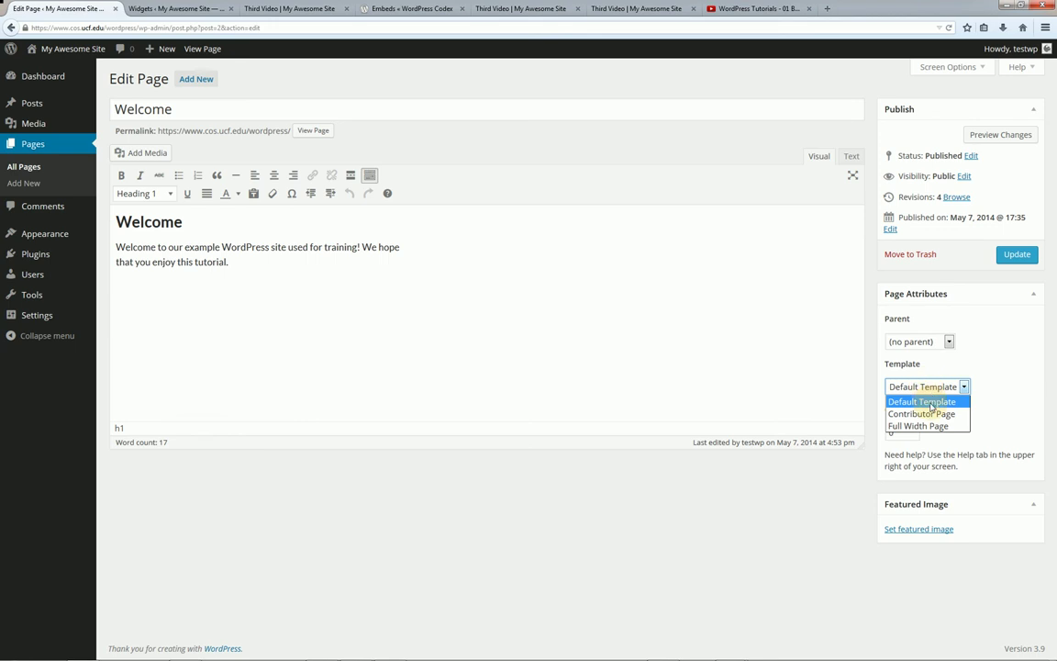
pyautogui.click(936, 426)
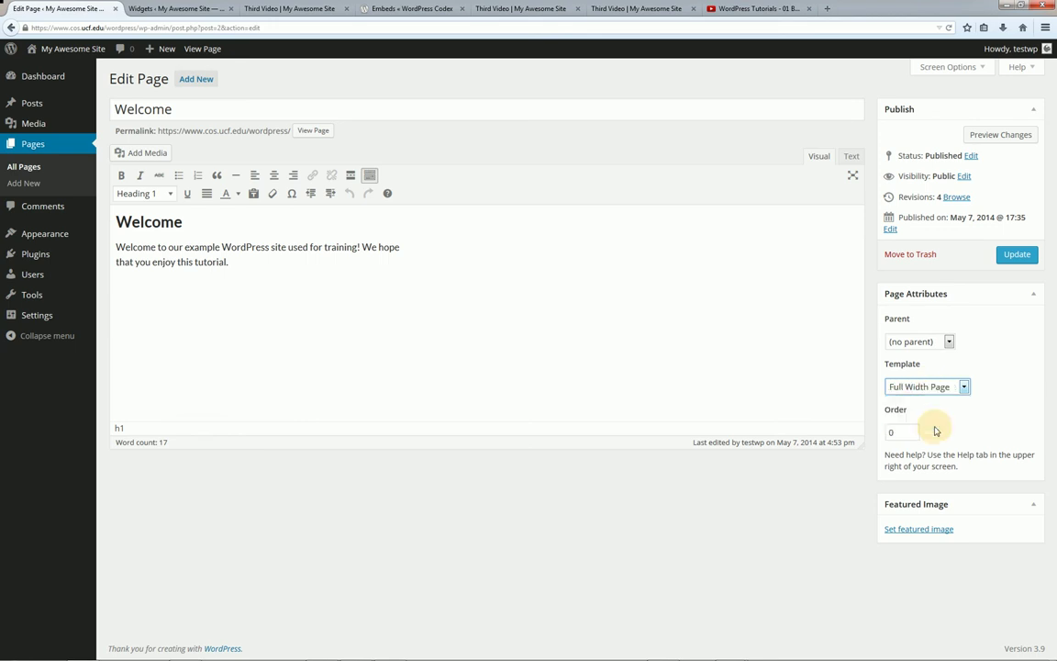
pyautogui.click(1015, 254)
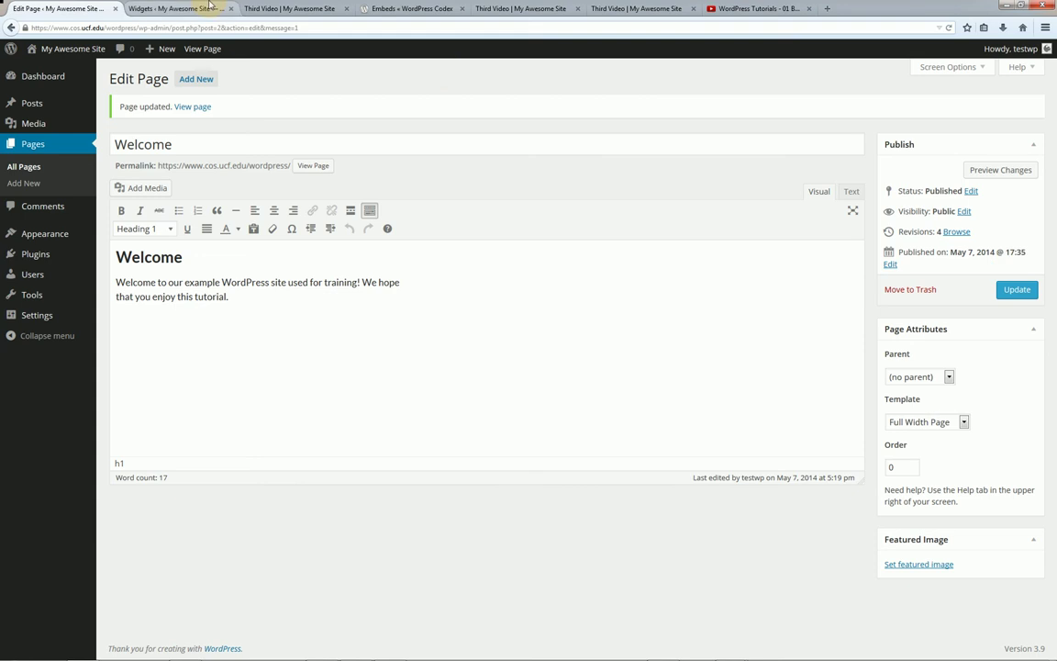
# - View the full-width Welcome page and the First Video page, then return to Widgets
pyautogui.click(204, 48)
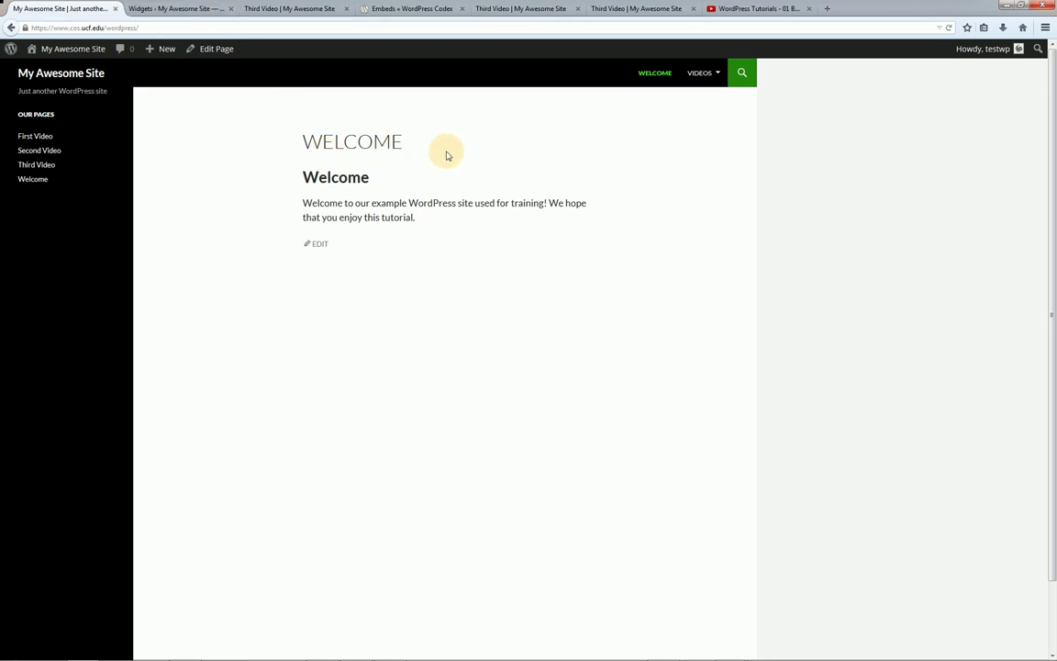
pyautogui.moveTo(701, 74)
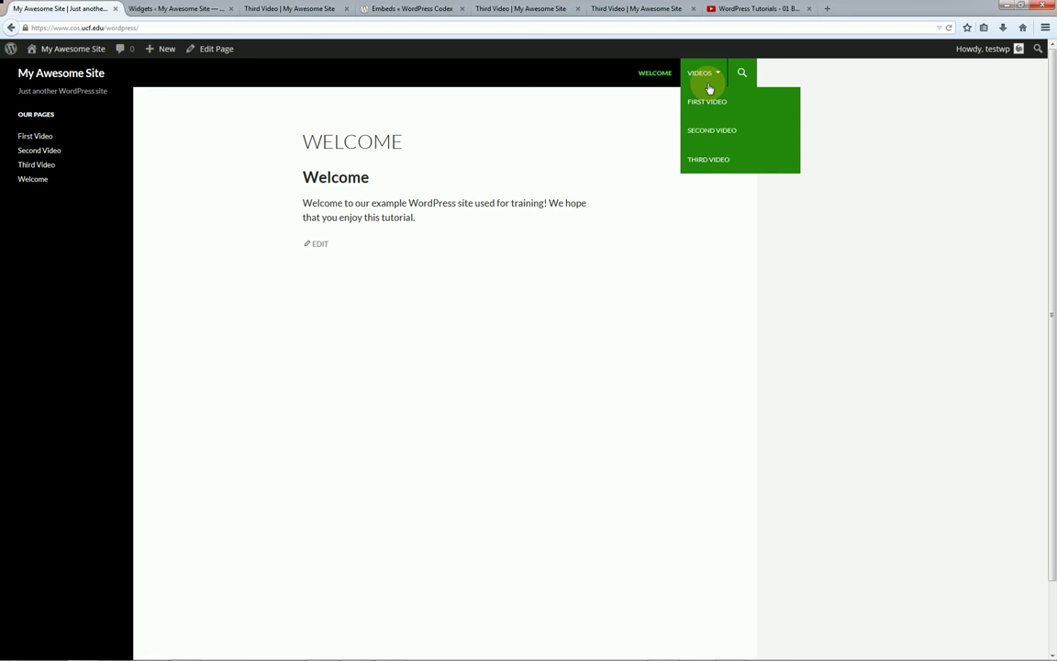
pyautogui.click(710, 99)
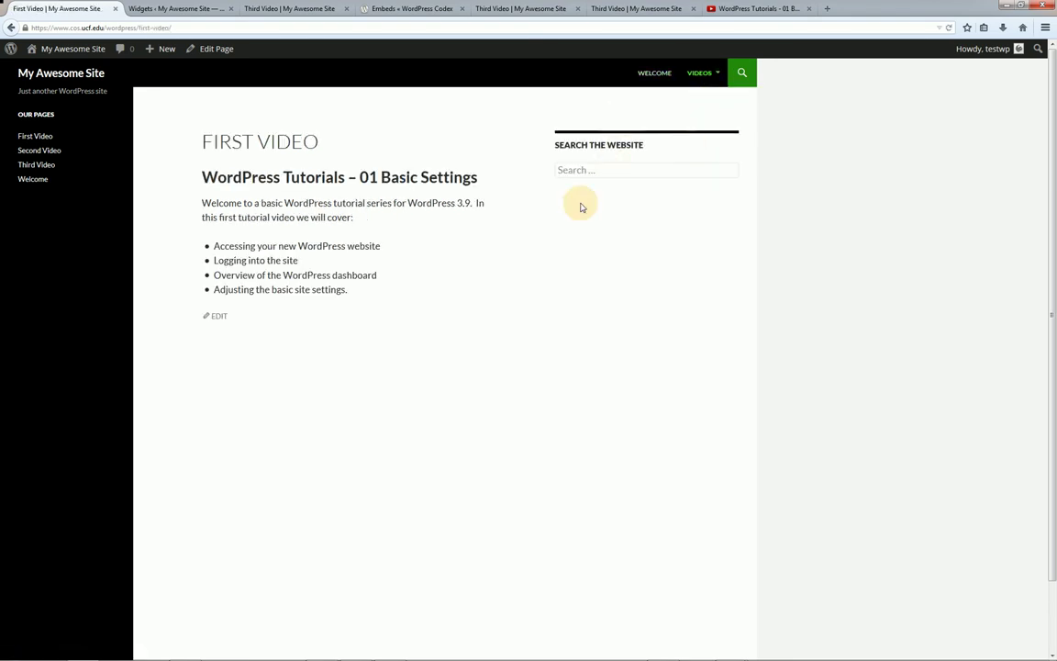
pyautogui.click(112, 79)
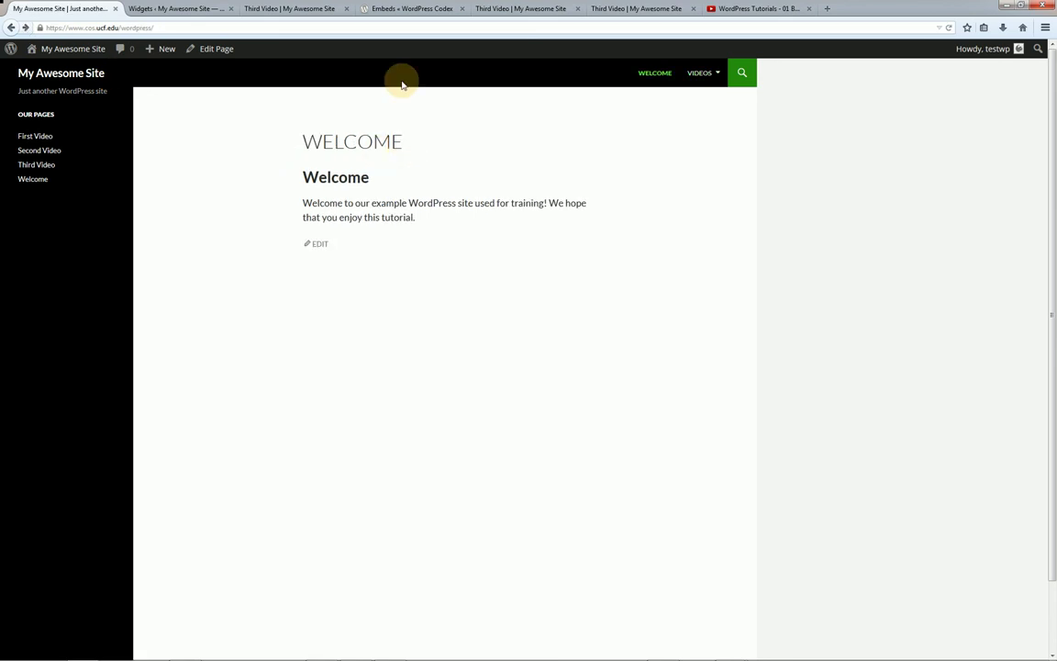
pyautogui.click(180, 8)
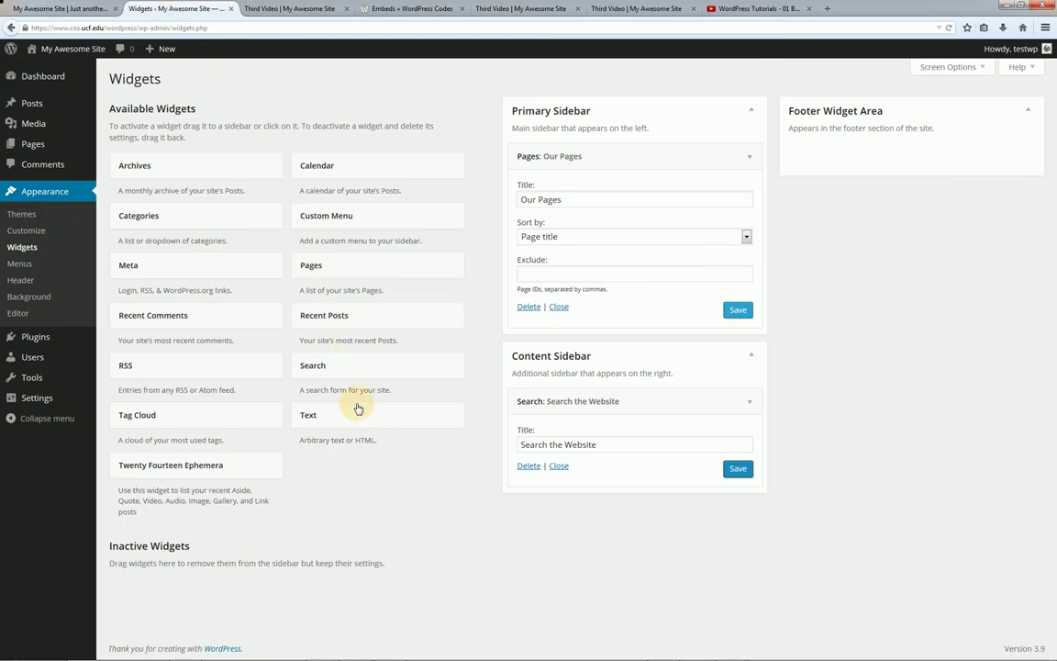
# - Add a footer Text widget titled 'This is a text widget' reading 'I love WordPress!!', then reload the site
pyautogui.moveTo(361, 419); pyautogui.dragTo(866, 149)
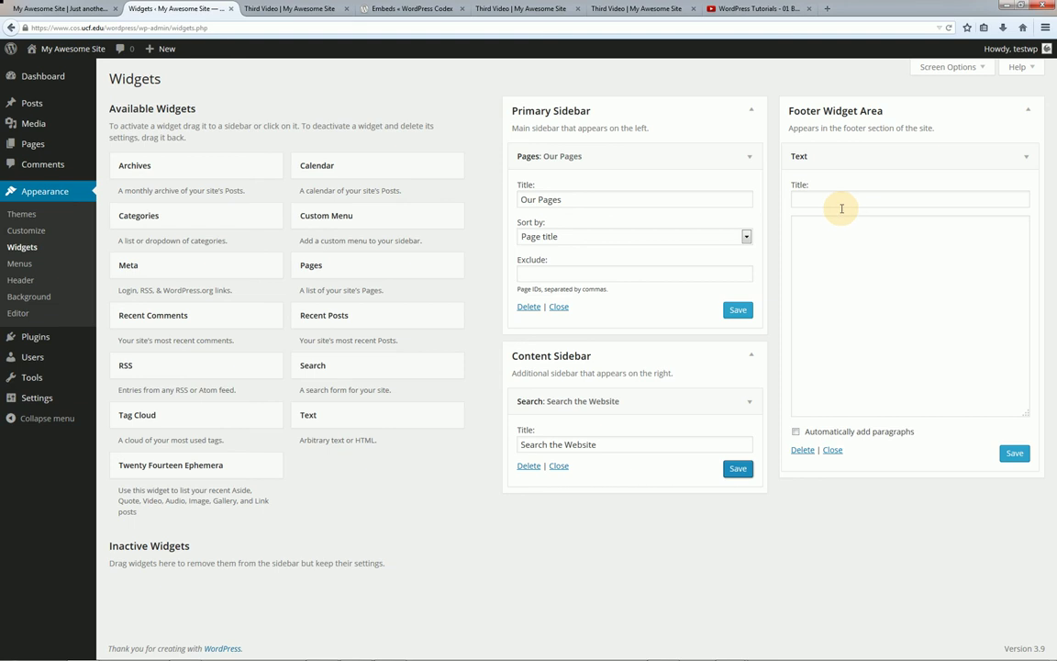
pyautogui.click(839, 230)
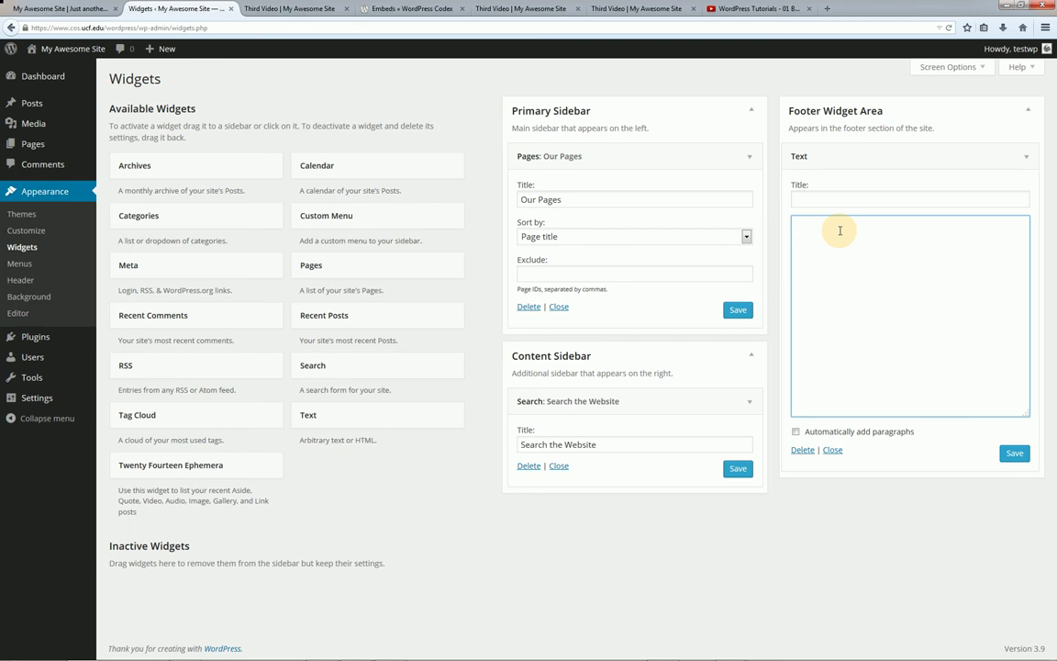
pyautogui.hotkey('shift', 'Tab')
pyautogui.write('T')
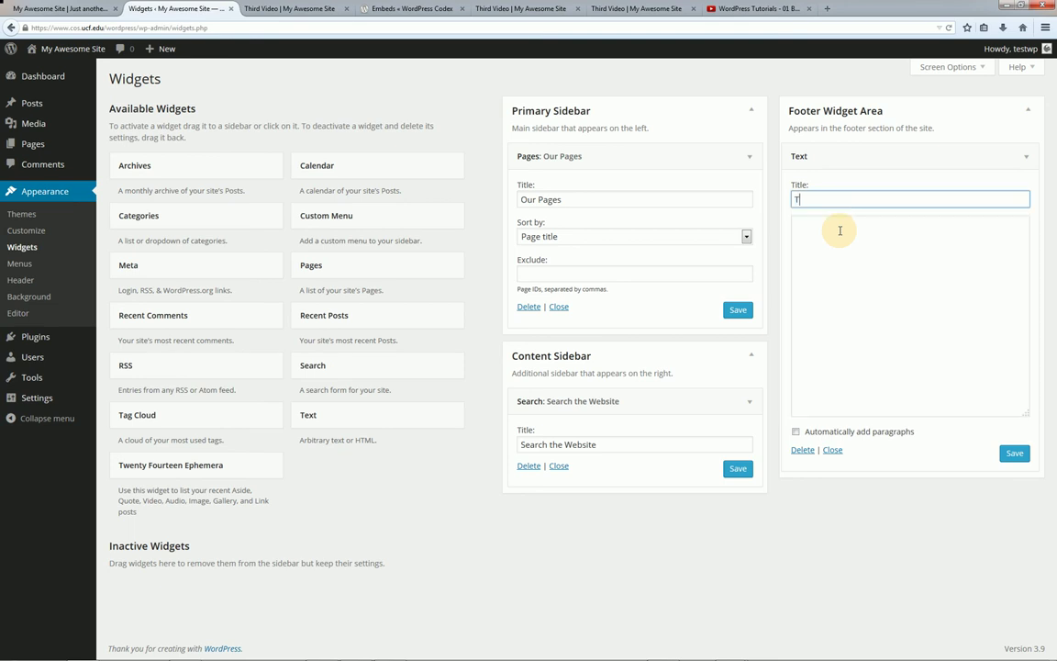
pyautogui.write('his is a text widget')
pyautogui.click(844, 237)
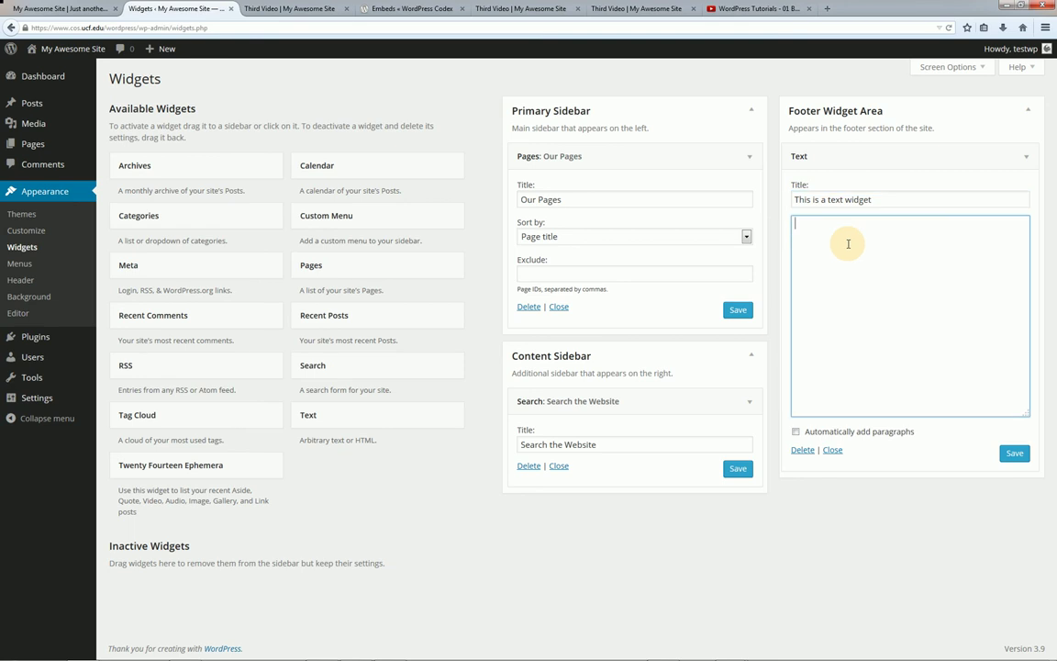
pyautogui.write('I love wor')
pyautogui.press('BackSpace')
pyautogui.press('BackSpace')
pyautogui.press('BackSpace')
pyautogui.press('BackSpace')
pyautogui.write('ordPress!!')
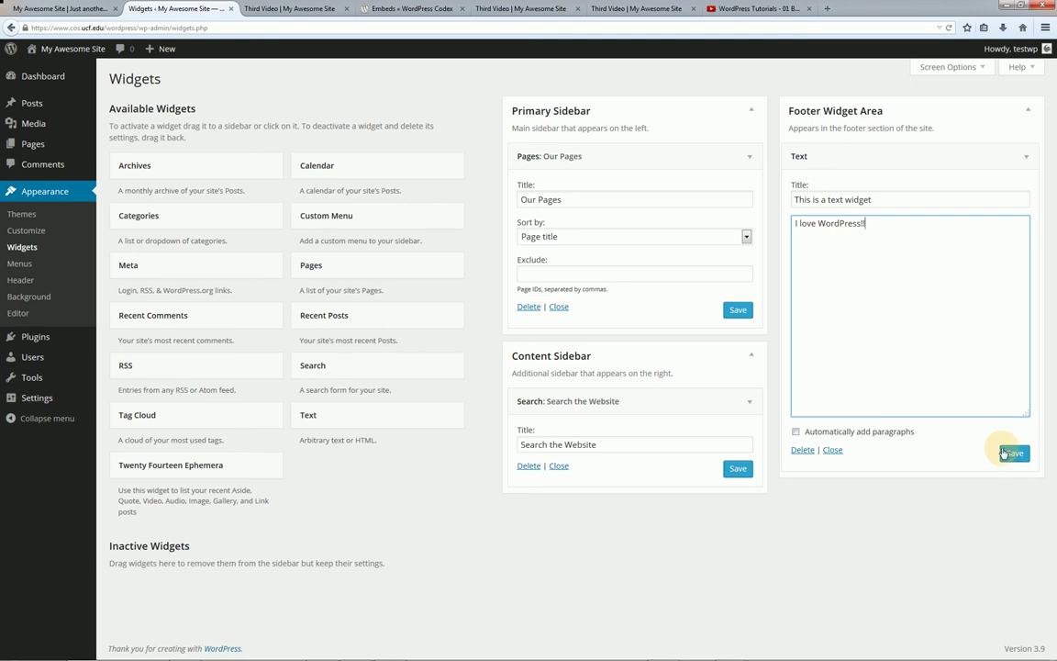
pyautogui.click(1007, 452)
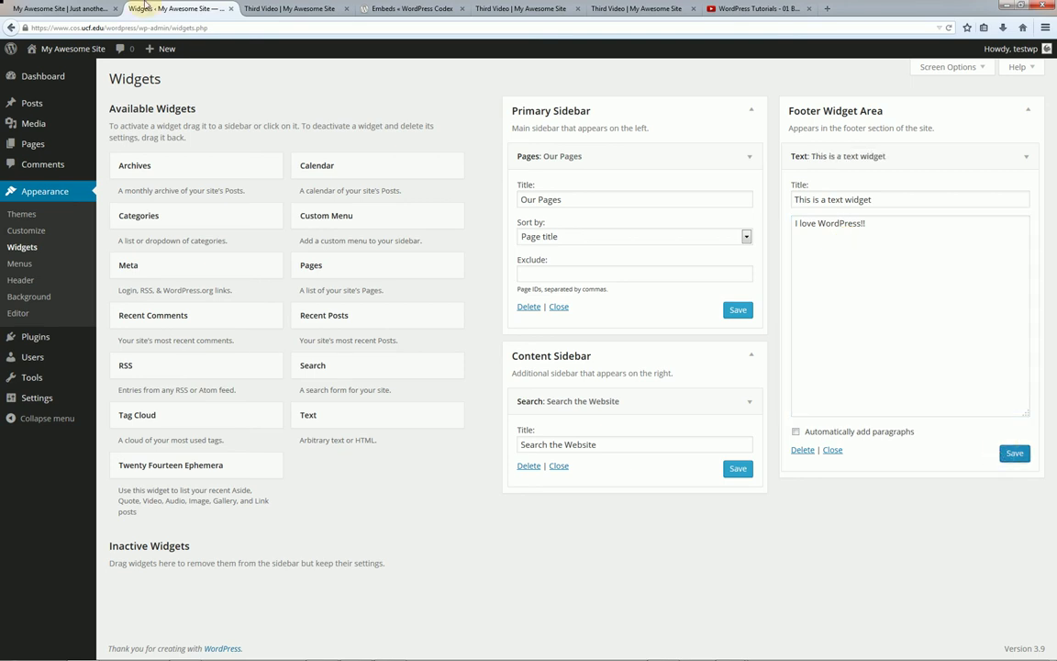
pyautogui.click(79, 9)
pyautogui.press('F5')
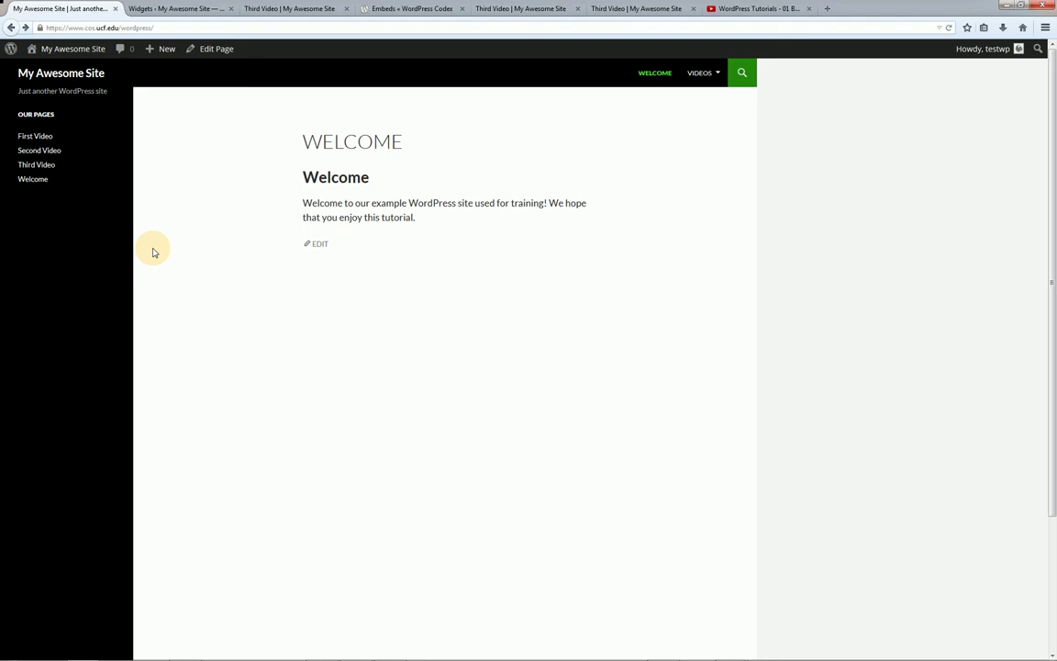
# - Scroll down the site page, then return to the Widgets admin screen
pyautogui.scroll(-1, 154, 252)
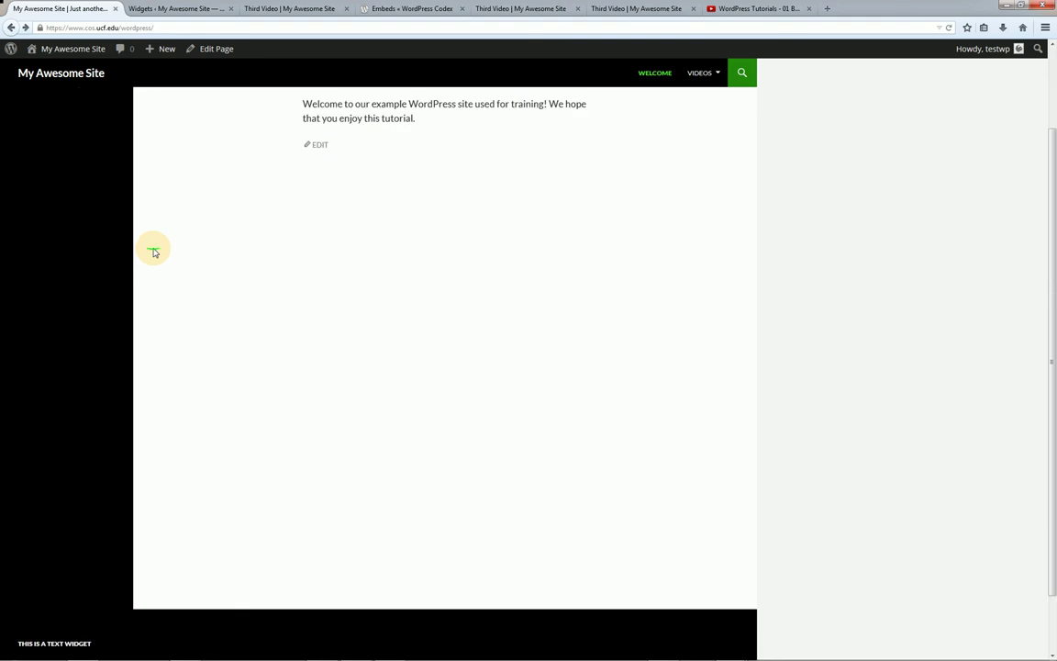
pyautogui.scroll(-1, 154, 251)
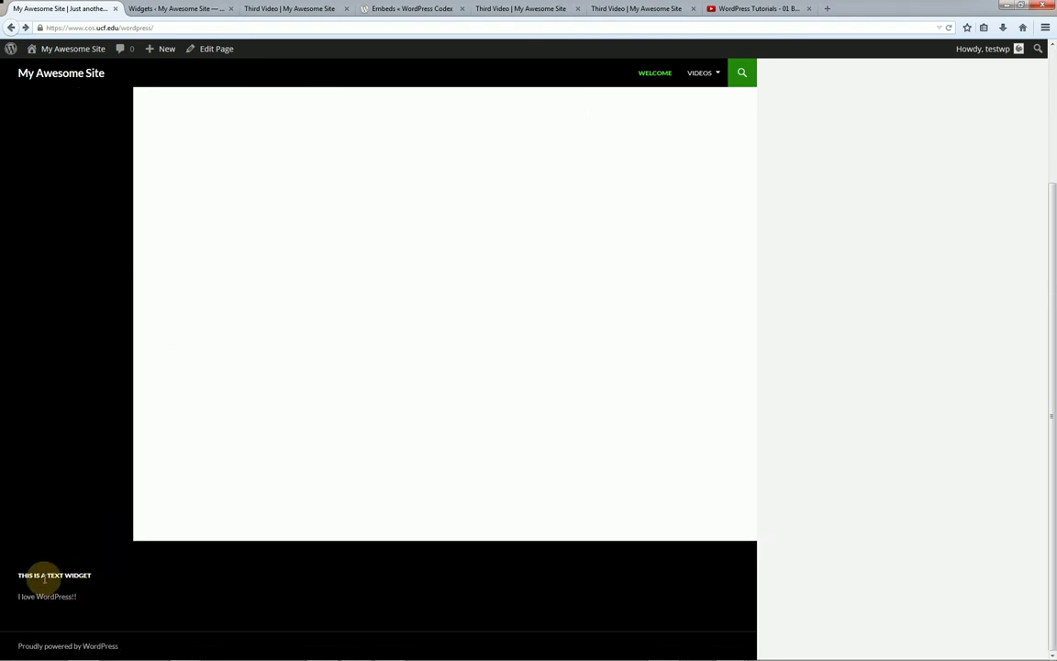
pyautogui.click(174, 9)
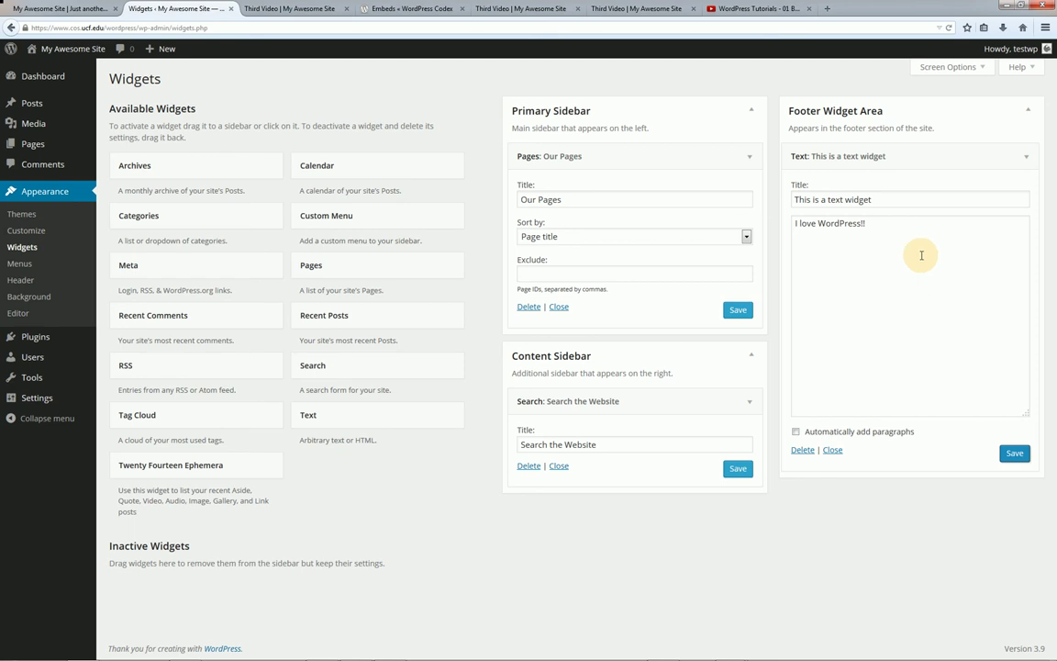
# - Save the footer text widget reading 'I love WordPress!!' and collapse it
pyautogui.click(921, 255)
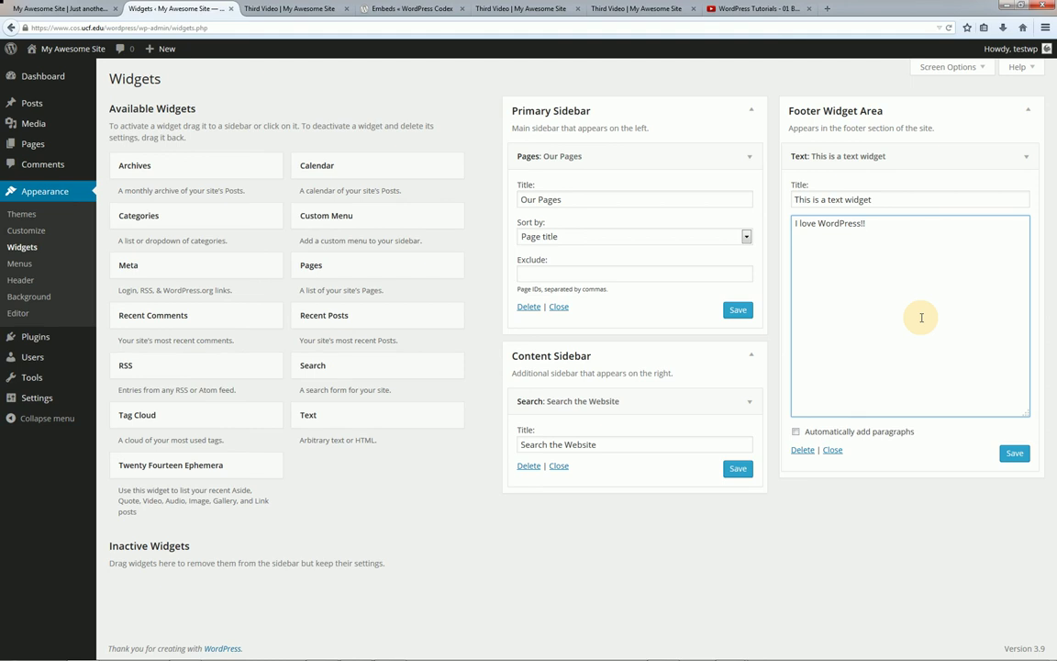
pyautogui.click(1015, 453)
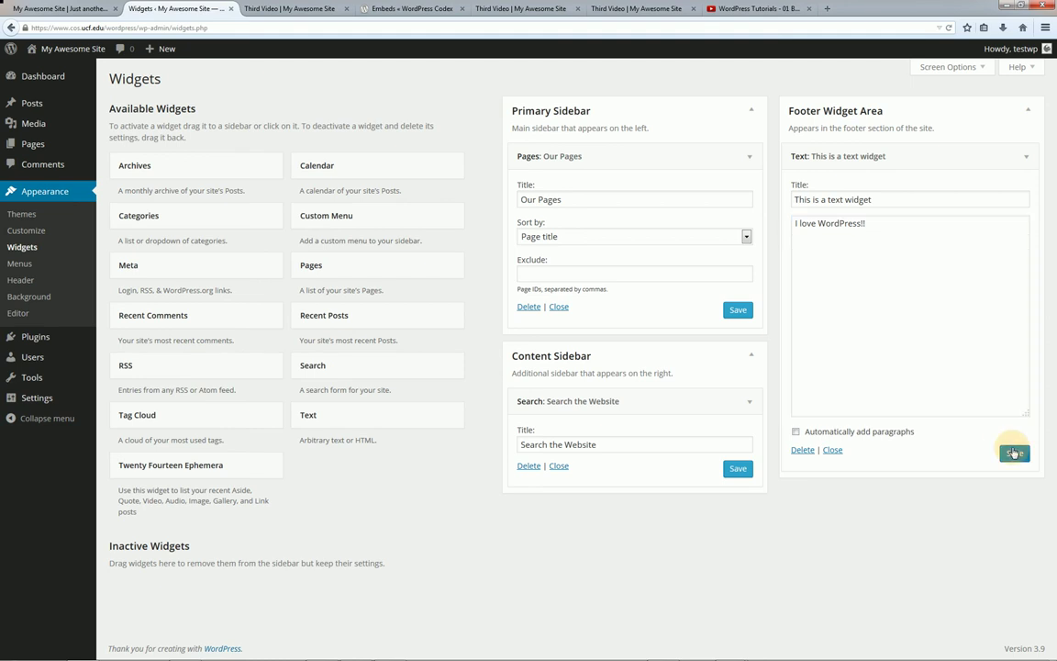
pyautogui.click(1026, 163)
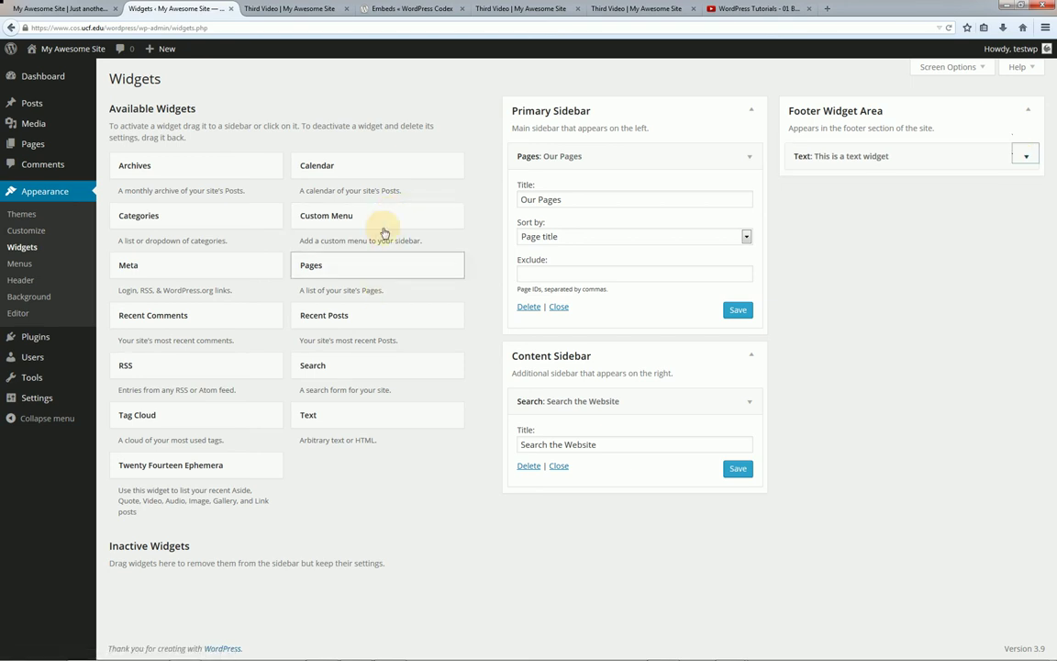
# - Add a Custom Menu widget titled 'Custom Menu Widget' using Main Menu to the Content Sidebar, then view the site
pyautogui.moveTo(382, 222); pyautogui.dragTo(590, 449)
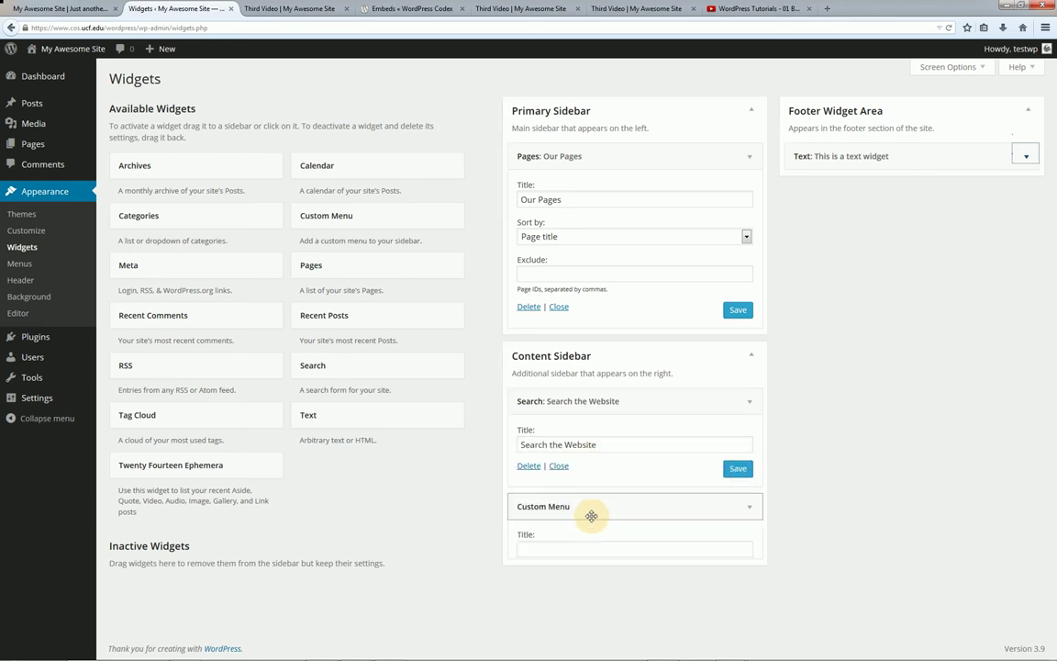
pyautogui.click(580, 550)
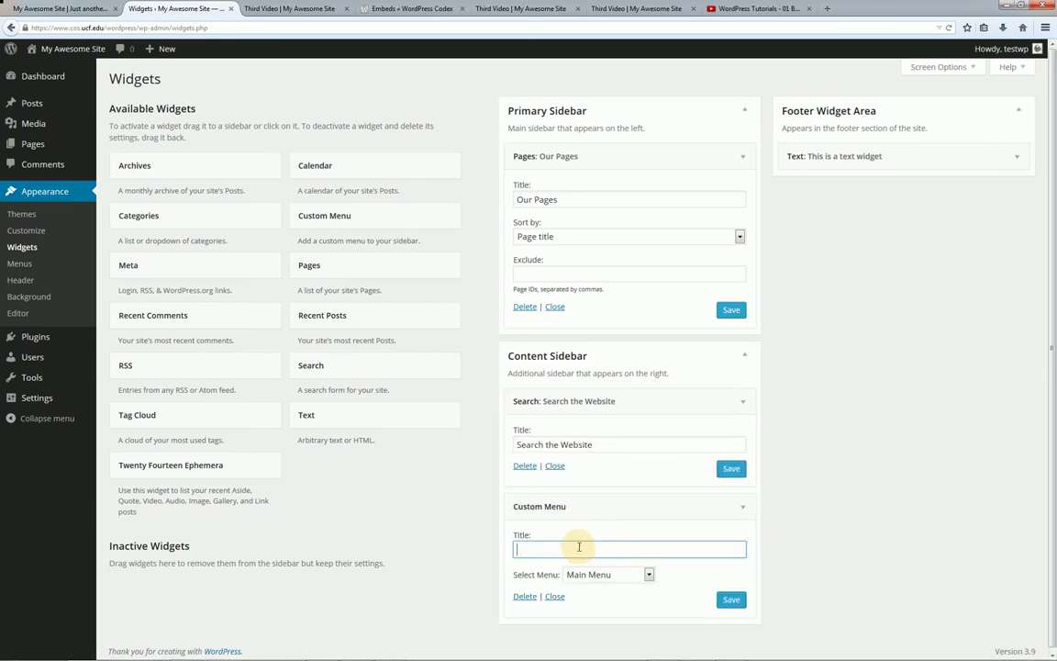
pyautogui.write('Custom Menu Widget')
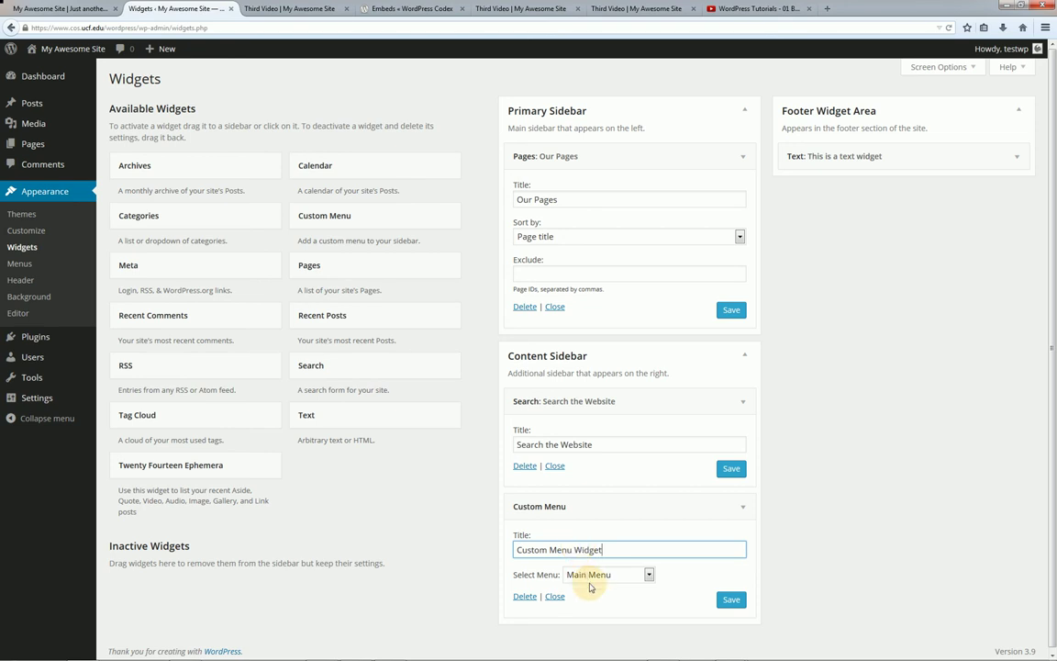
pyautogui.click(596, 576)
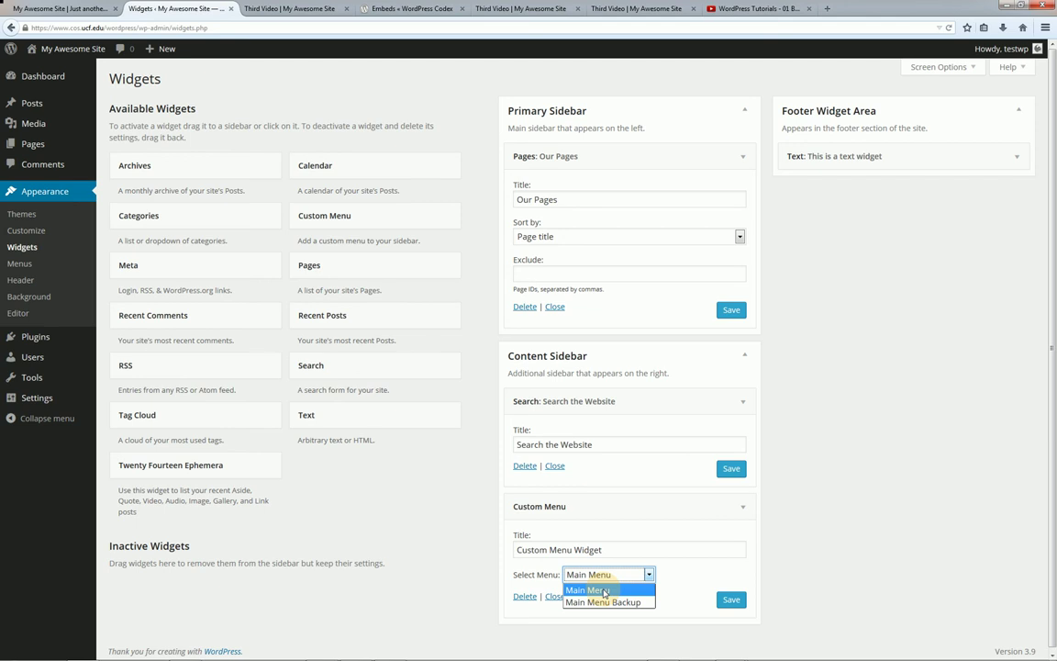
pyautogui.click(603, 590)
pyautogui.click(731, 599)
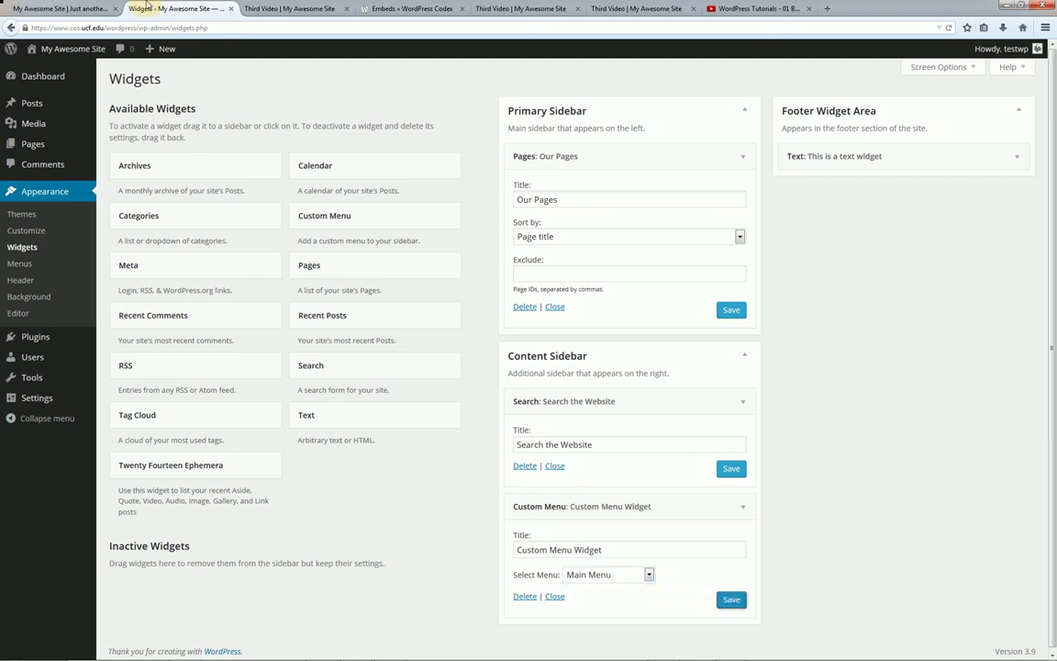
pyautogui.click(85, 7)
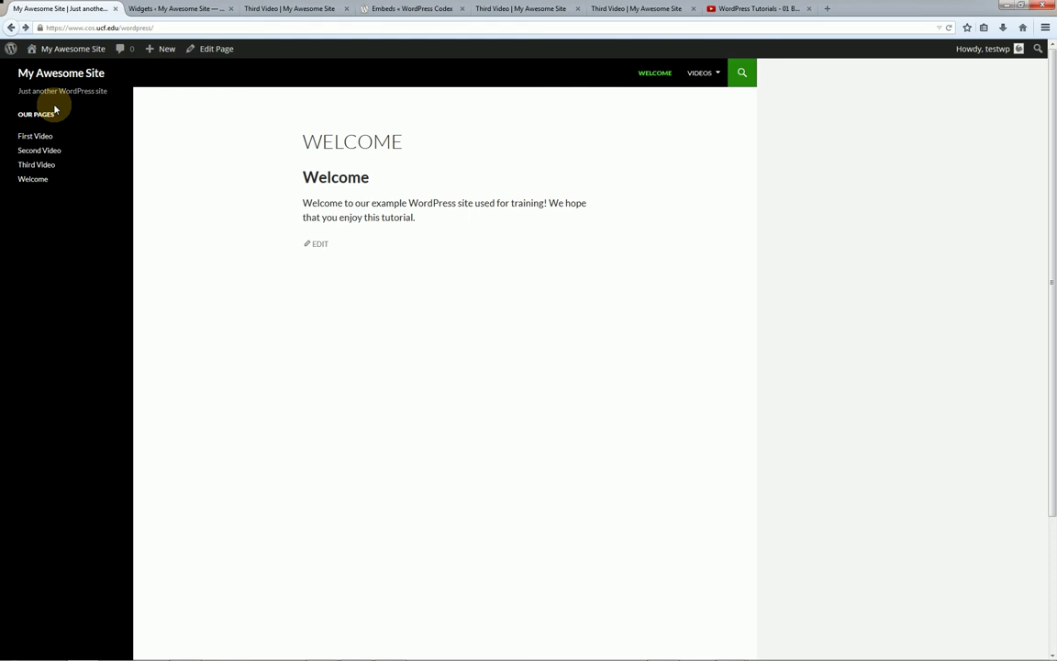
# - Open the First Video page to check the sidebar, then return to Widgets
pyautogui.click(48, 136)
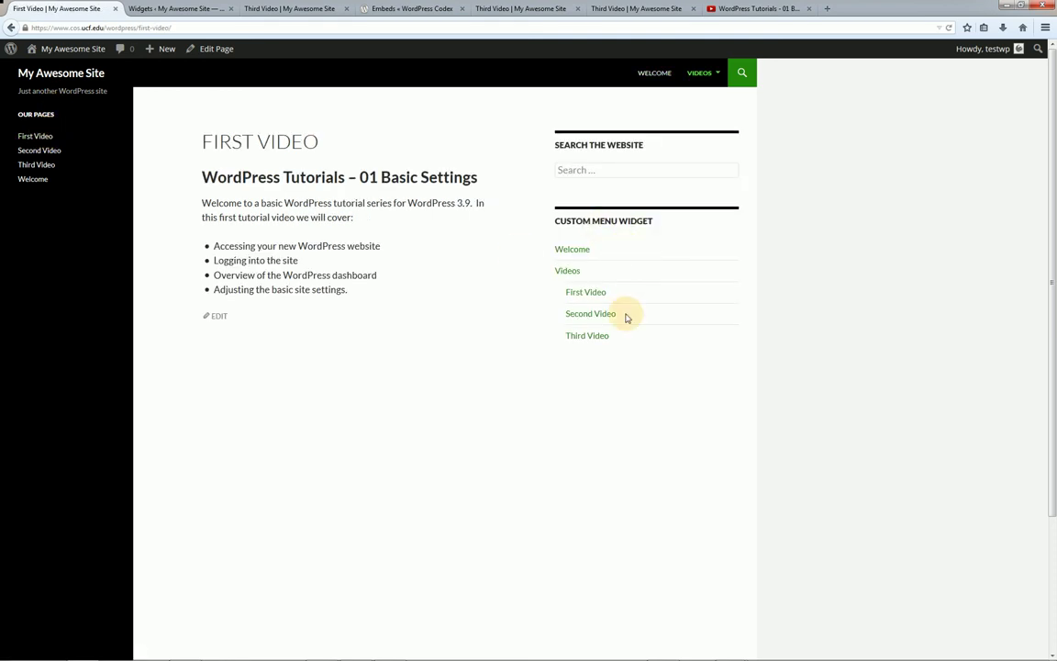
pyautogui.click(180, 9)
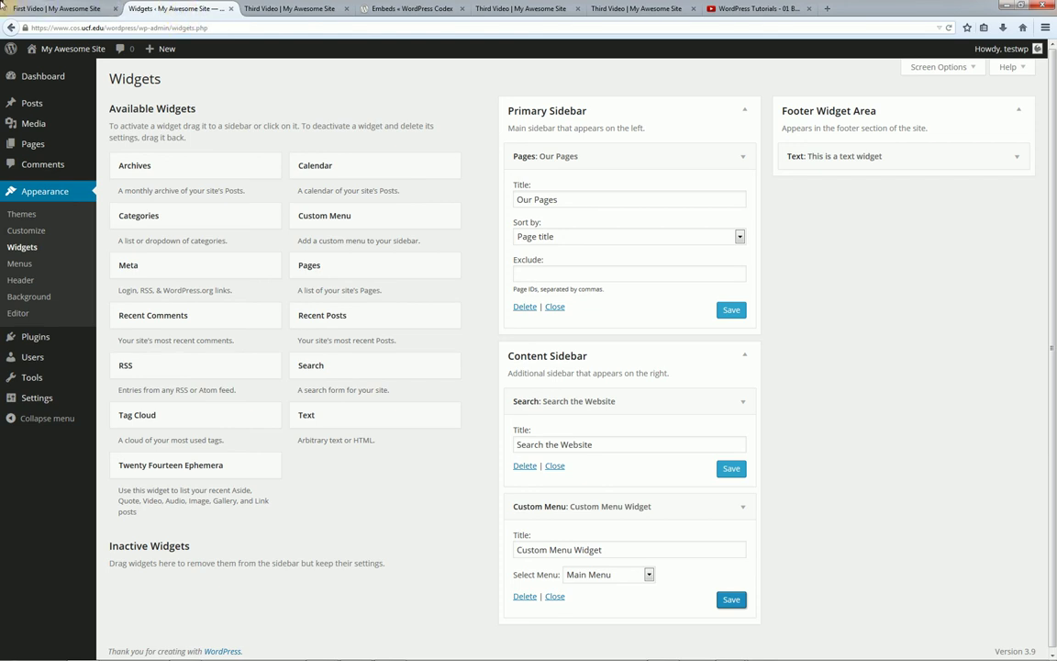
# - In the Customizer, change the site title to 'Super Awesome Site' and clear the tagline
pyautogui.moveTo(4, 77)
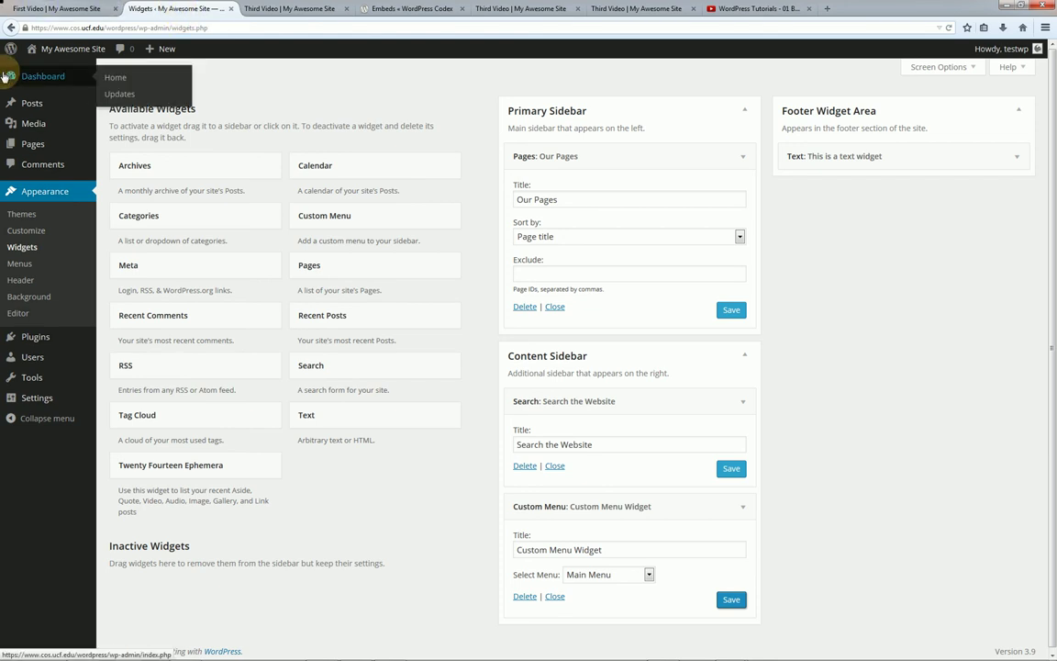
pyautogui.click(33, 232)
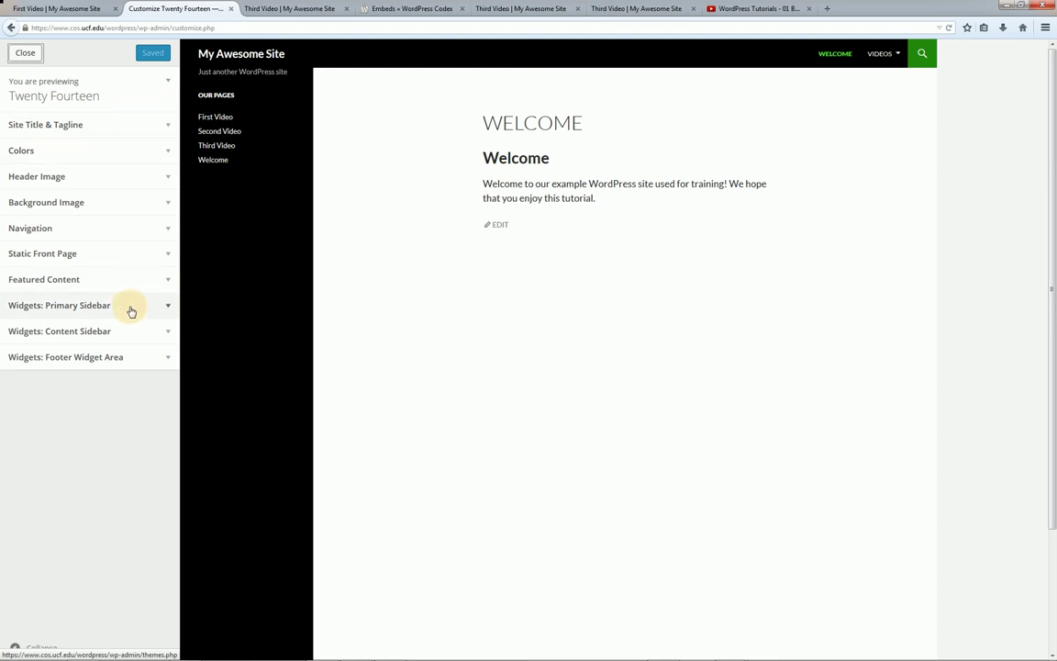
pyautogui.click(161, 131)
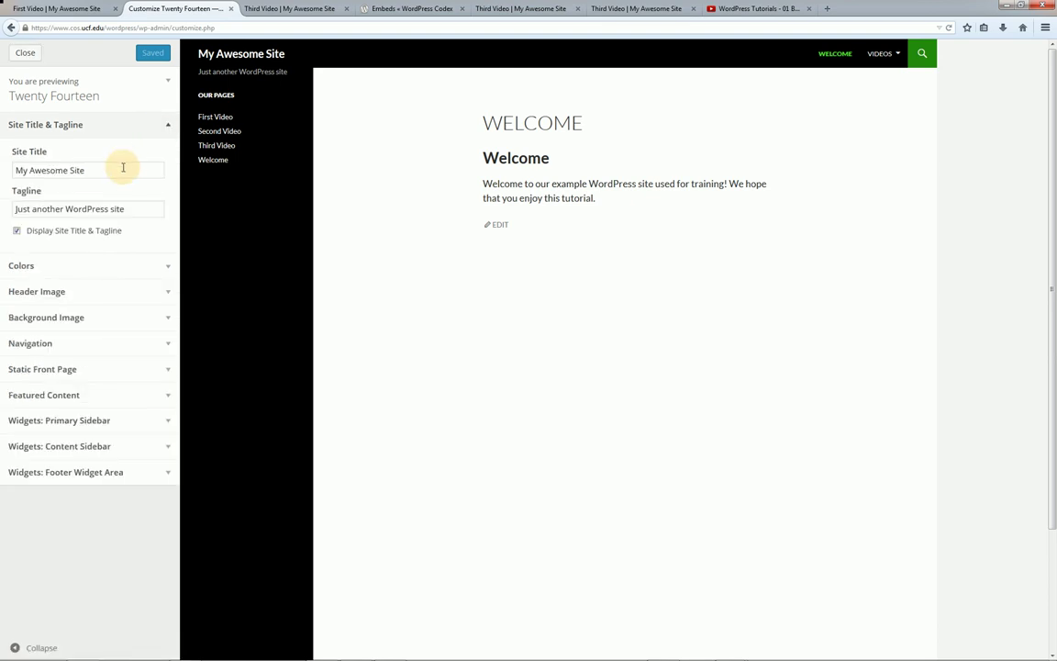
pyautogui.moveTo(123, 167); pyautogui.dragTo(8, 165)
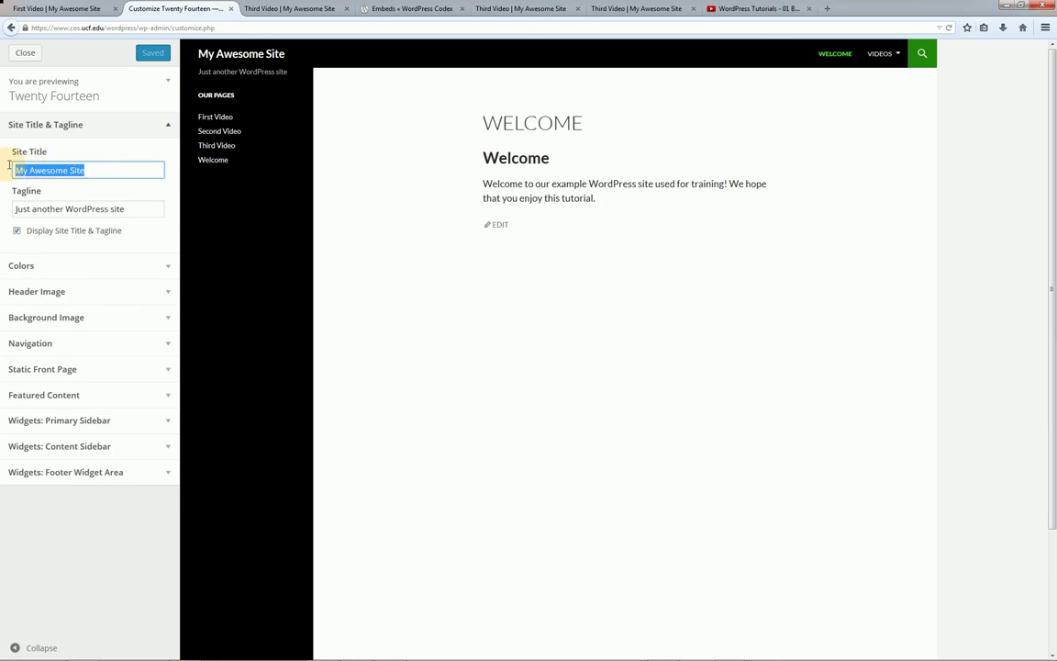
pyautogui.write('Super Awes')
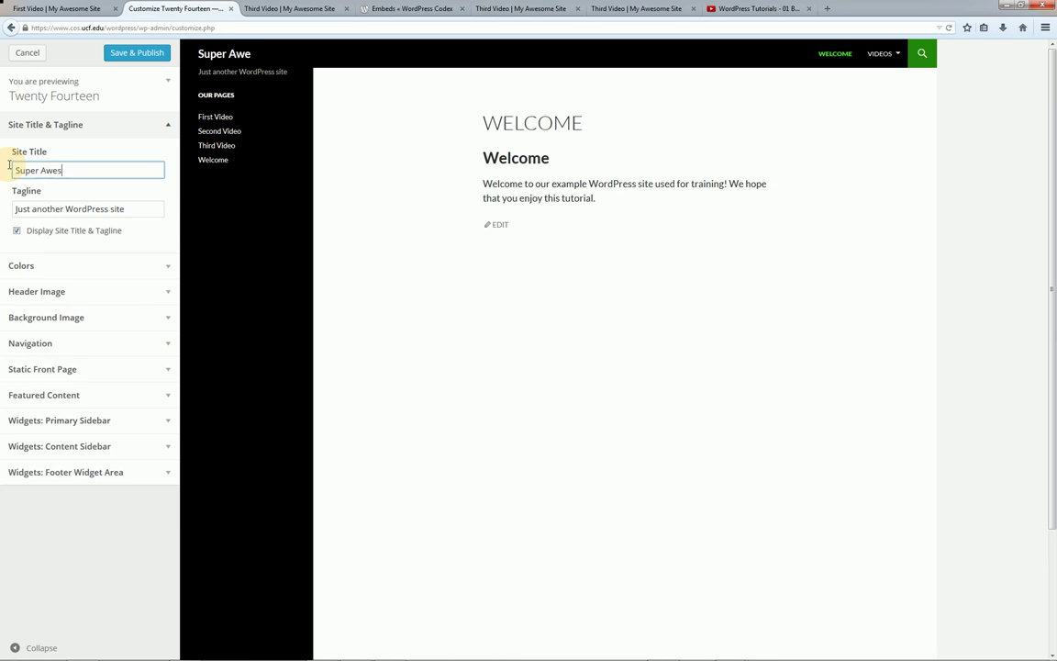
pyautogui.write('ome Site')
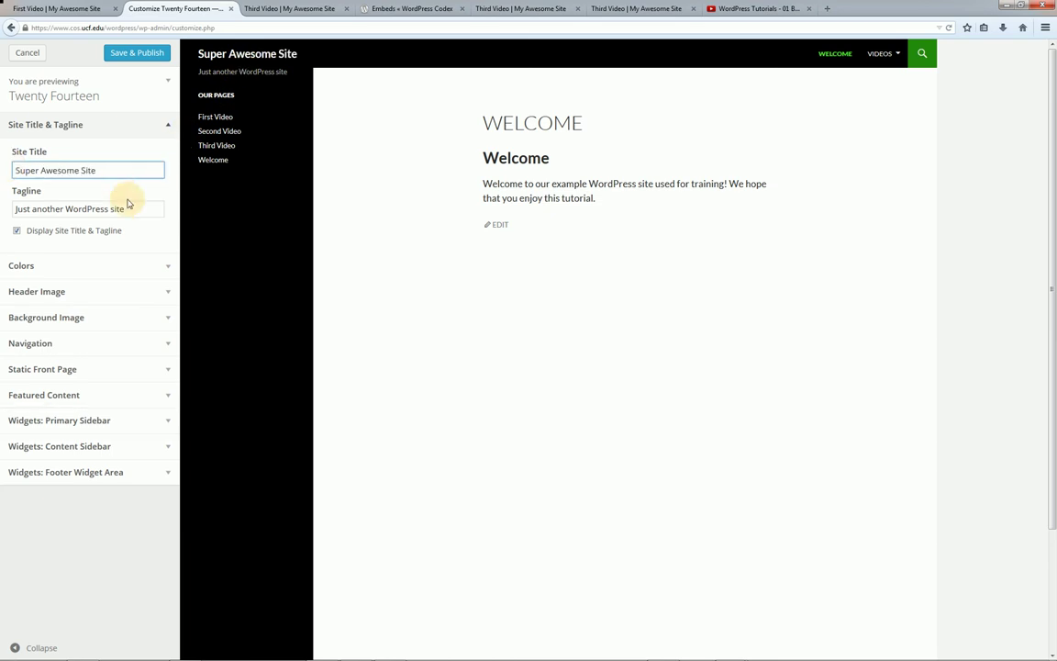
pyautogui.moveTo(129, 204); pyautogui.dragTo(2, 177)
pyautogui.press('BackSpace')
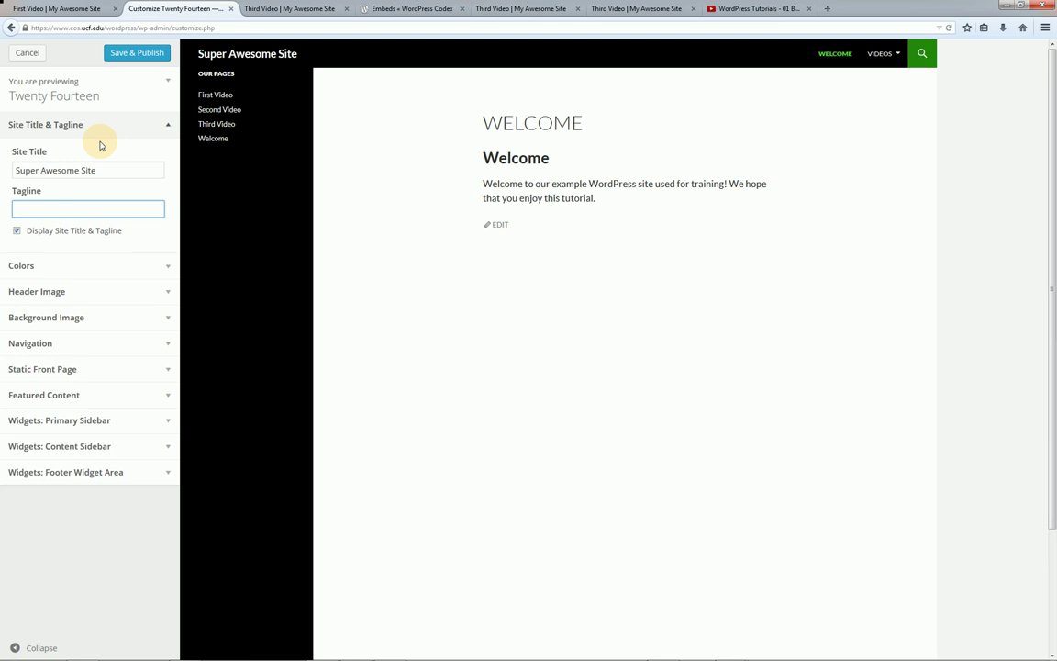
# - Set the Background Color under Colors to the black #000000 swatch
pyautogui.click(123, 266)
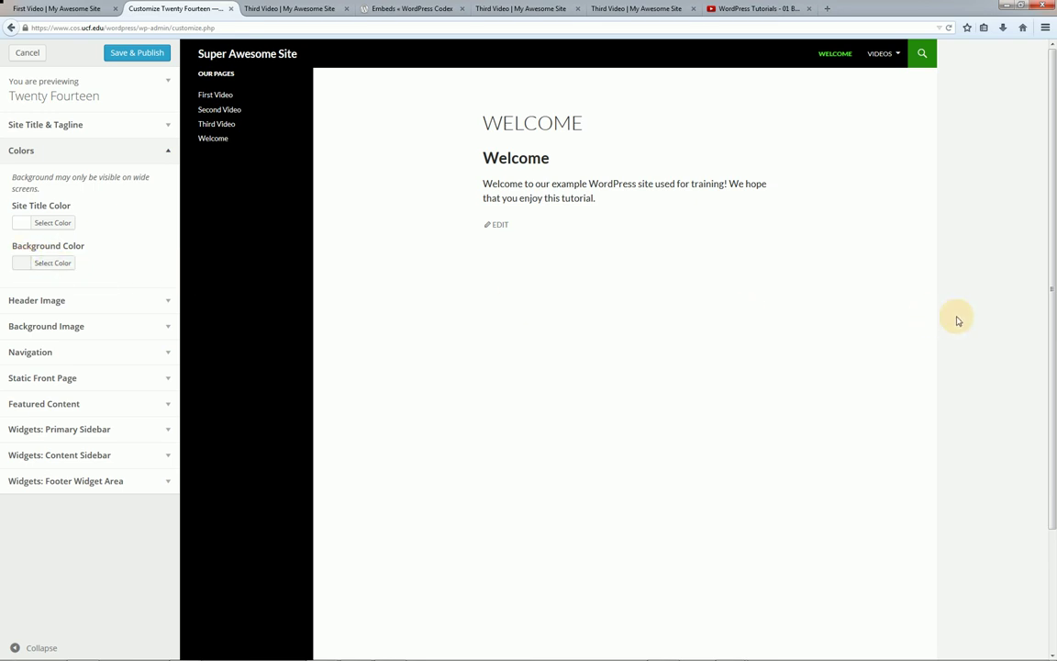
pyautogui.click(31, 266)
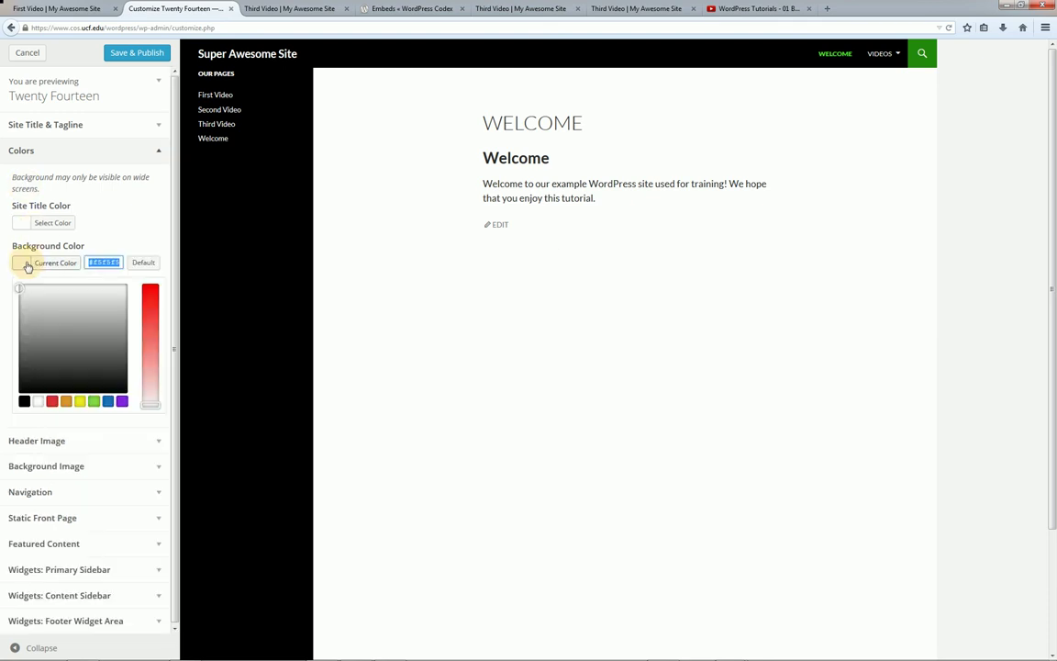
pyautogui.click(25, 402)
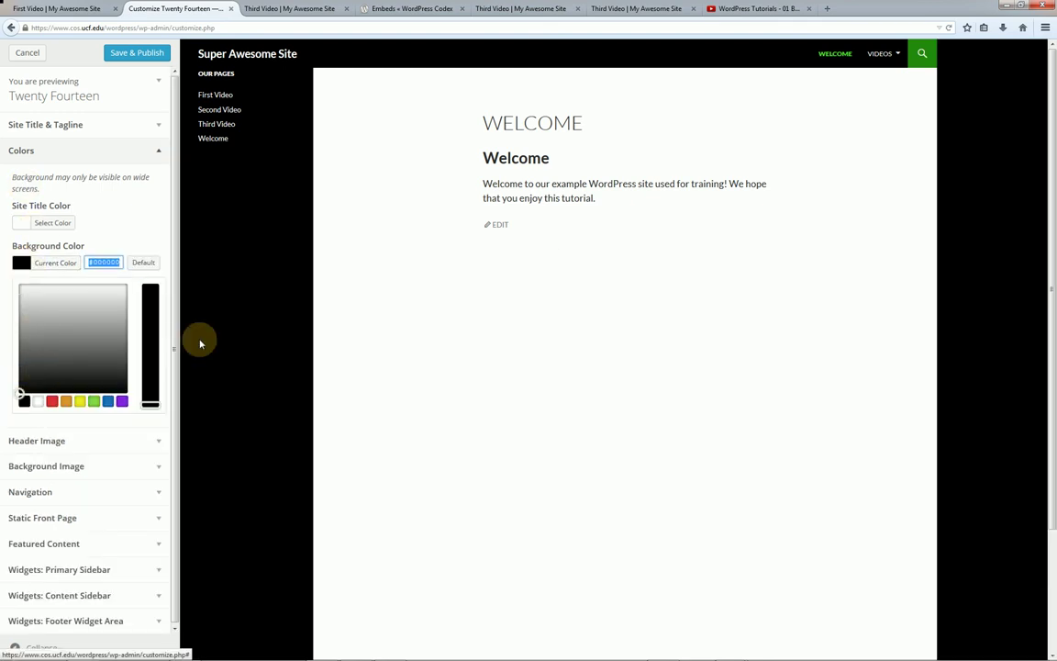
pyautogui.click(169, 441)
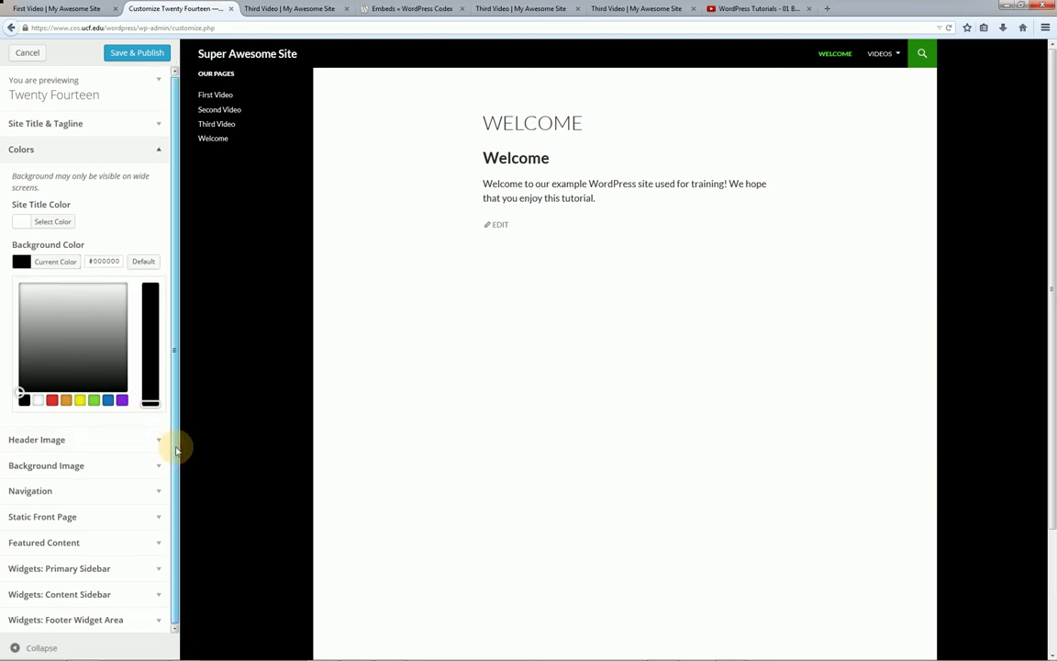
pyautogui.click(158, 442)
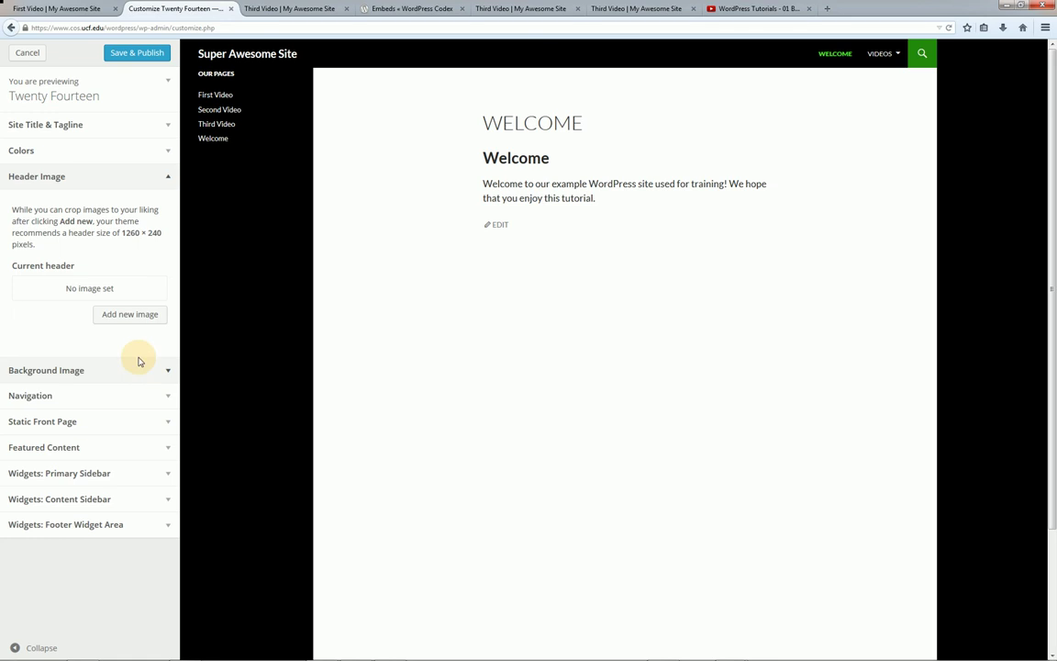
# - Set Main Menu Backup as the top primary menu and expand the Primary and Content Sidebar widgets
pyautogui.click(170, 372)
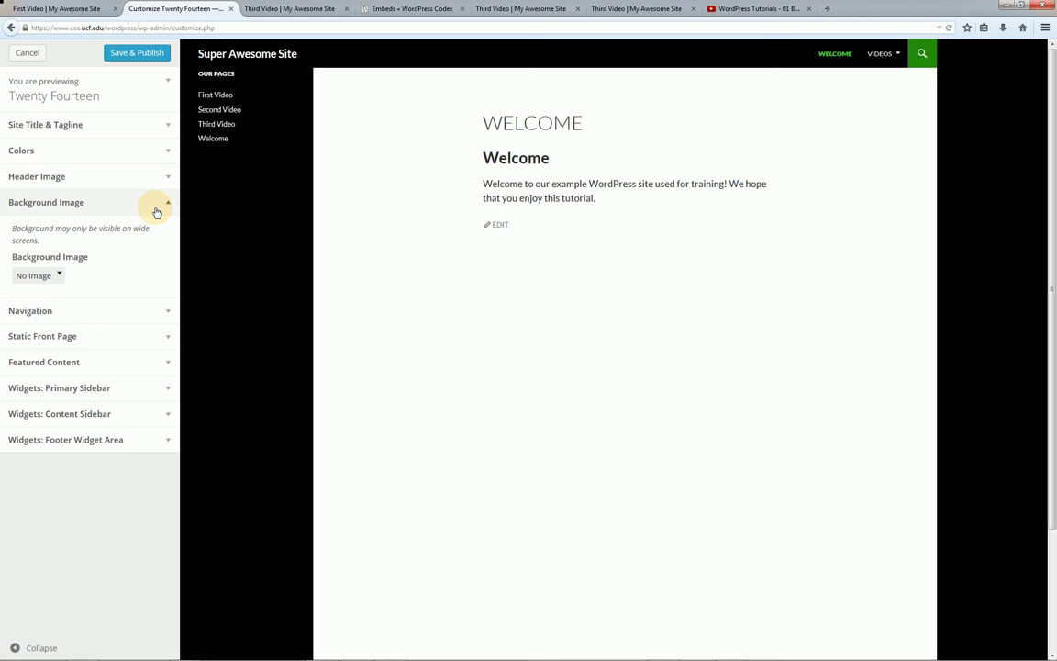
pyautogui.click(168, 311)
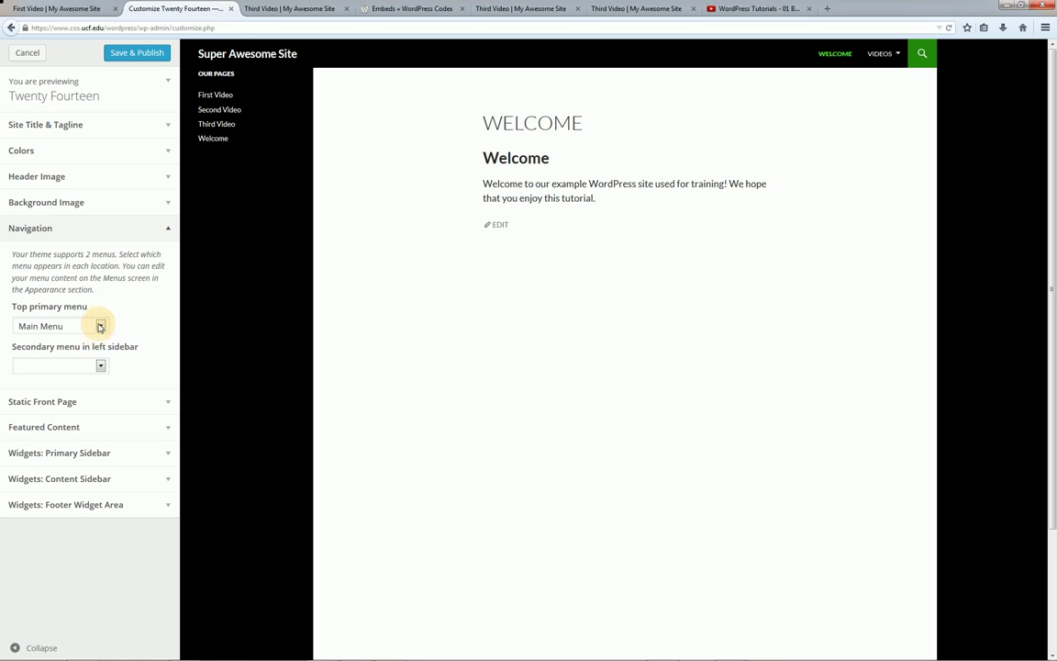
pyautogui.click(100, 326)
pyautogui.click(94, 366)
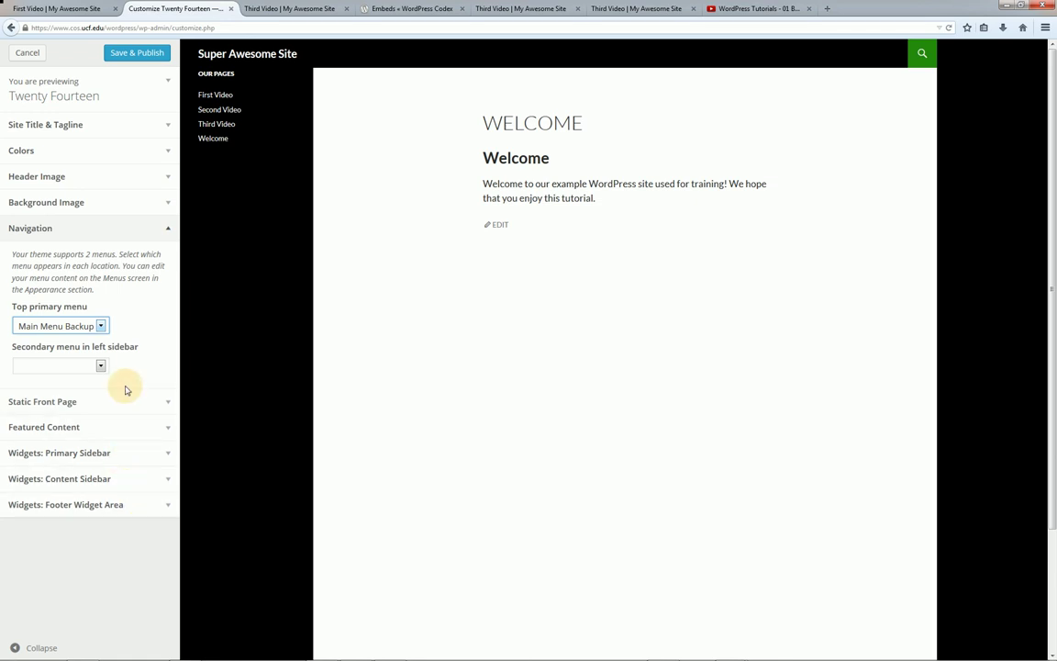
pyautogui.click(170, 454)
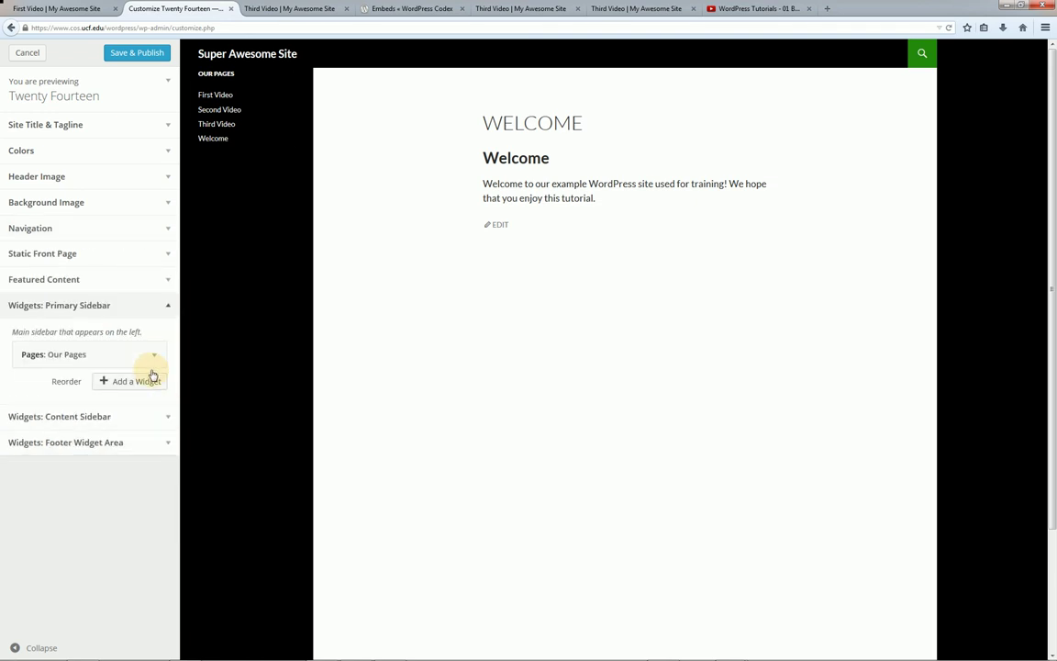
pyautogui.click(170, 424)
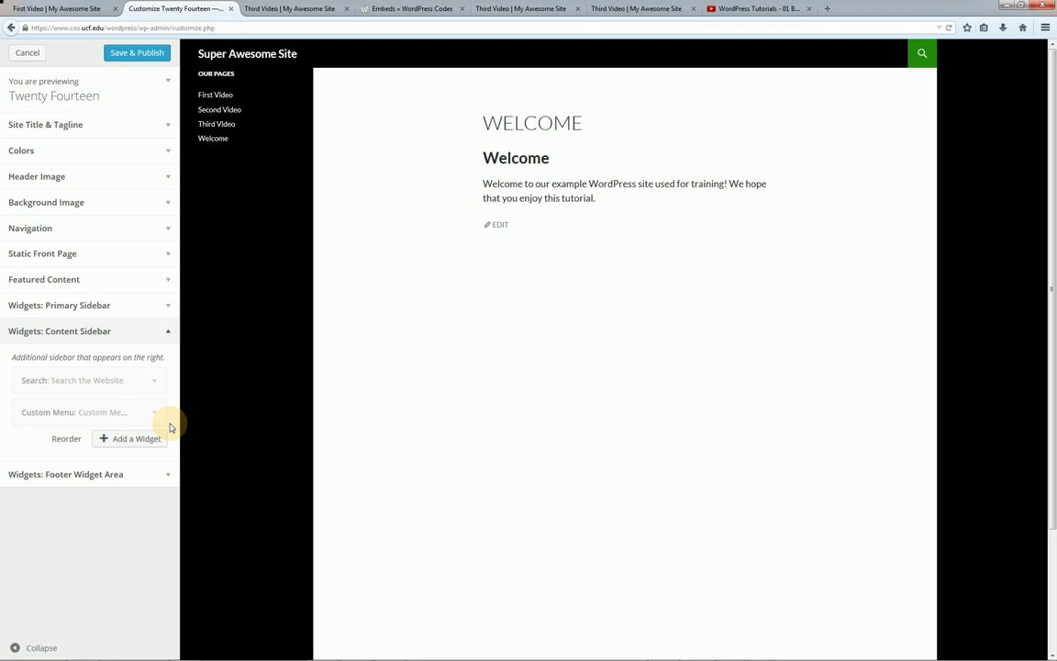